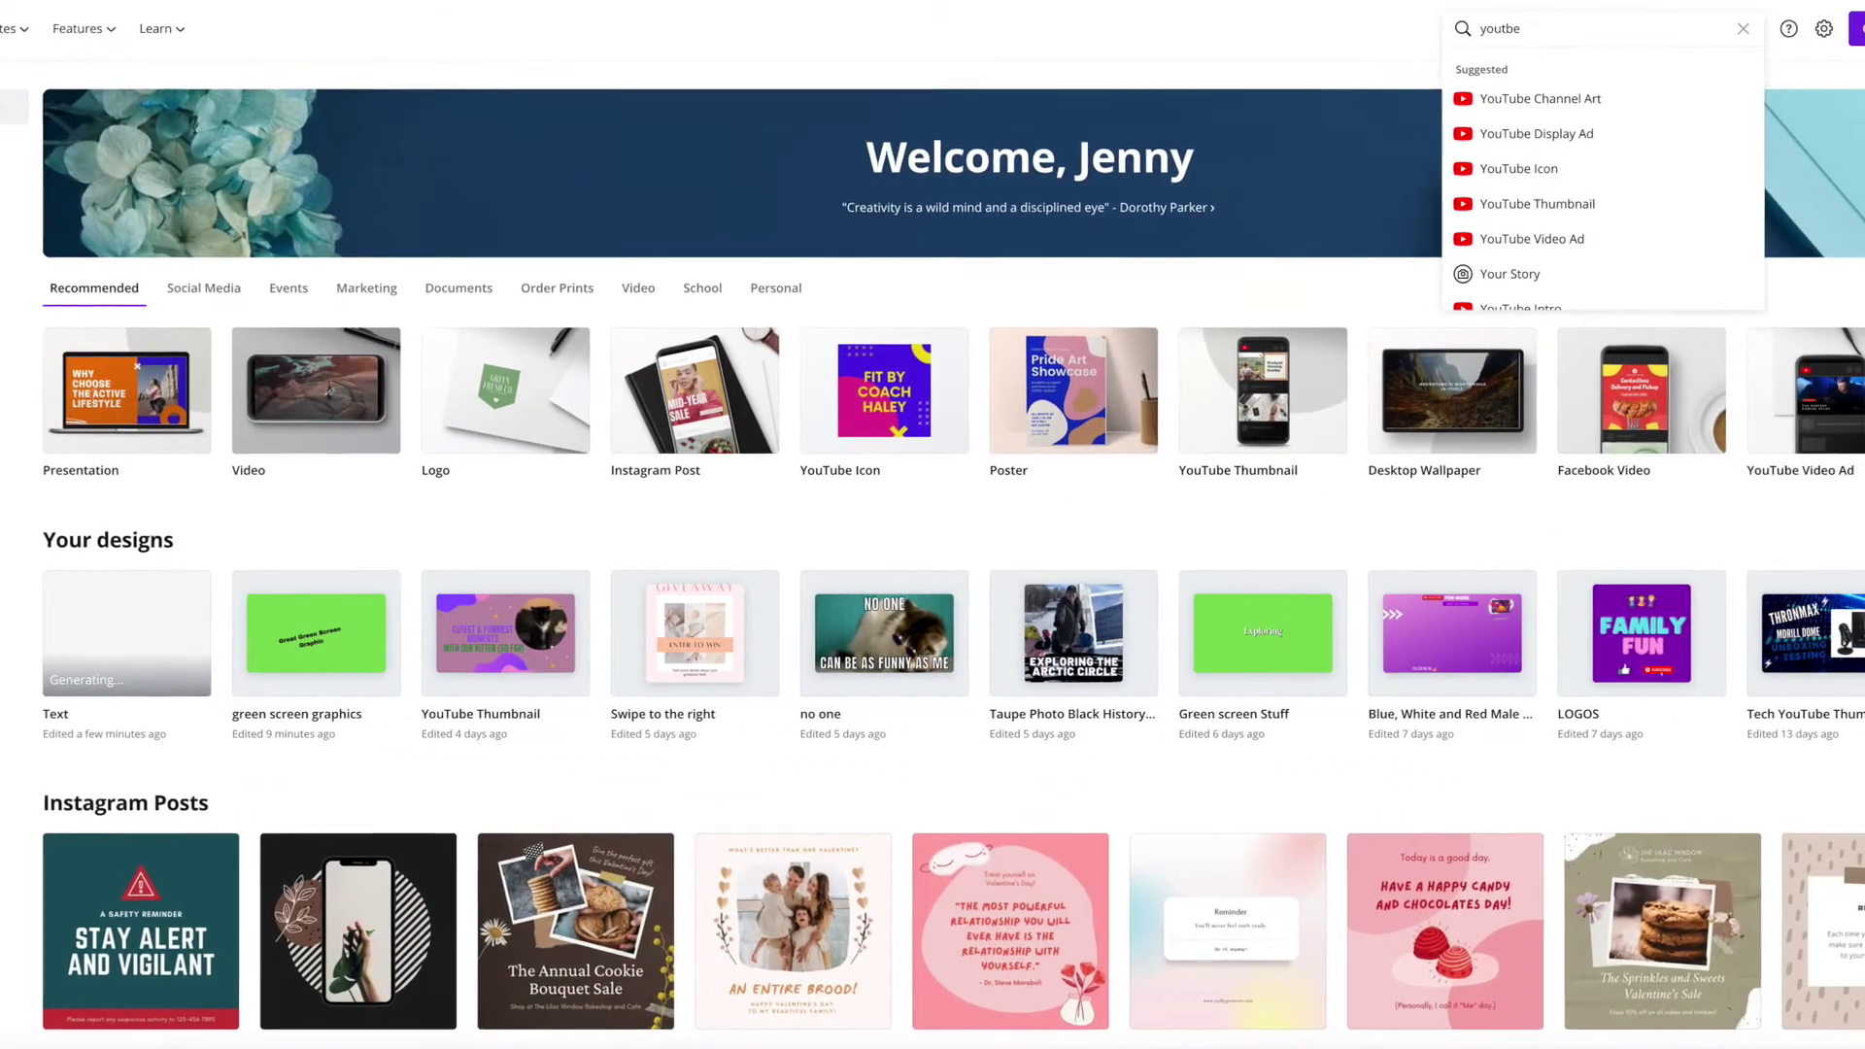
Step: Correct the search to 'youtube' and create a blank YouTube Thumbnail design
key(BackSpace)
key(BackSpace)
key(BackSpace)
text(tube)
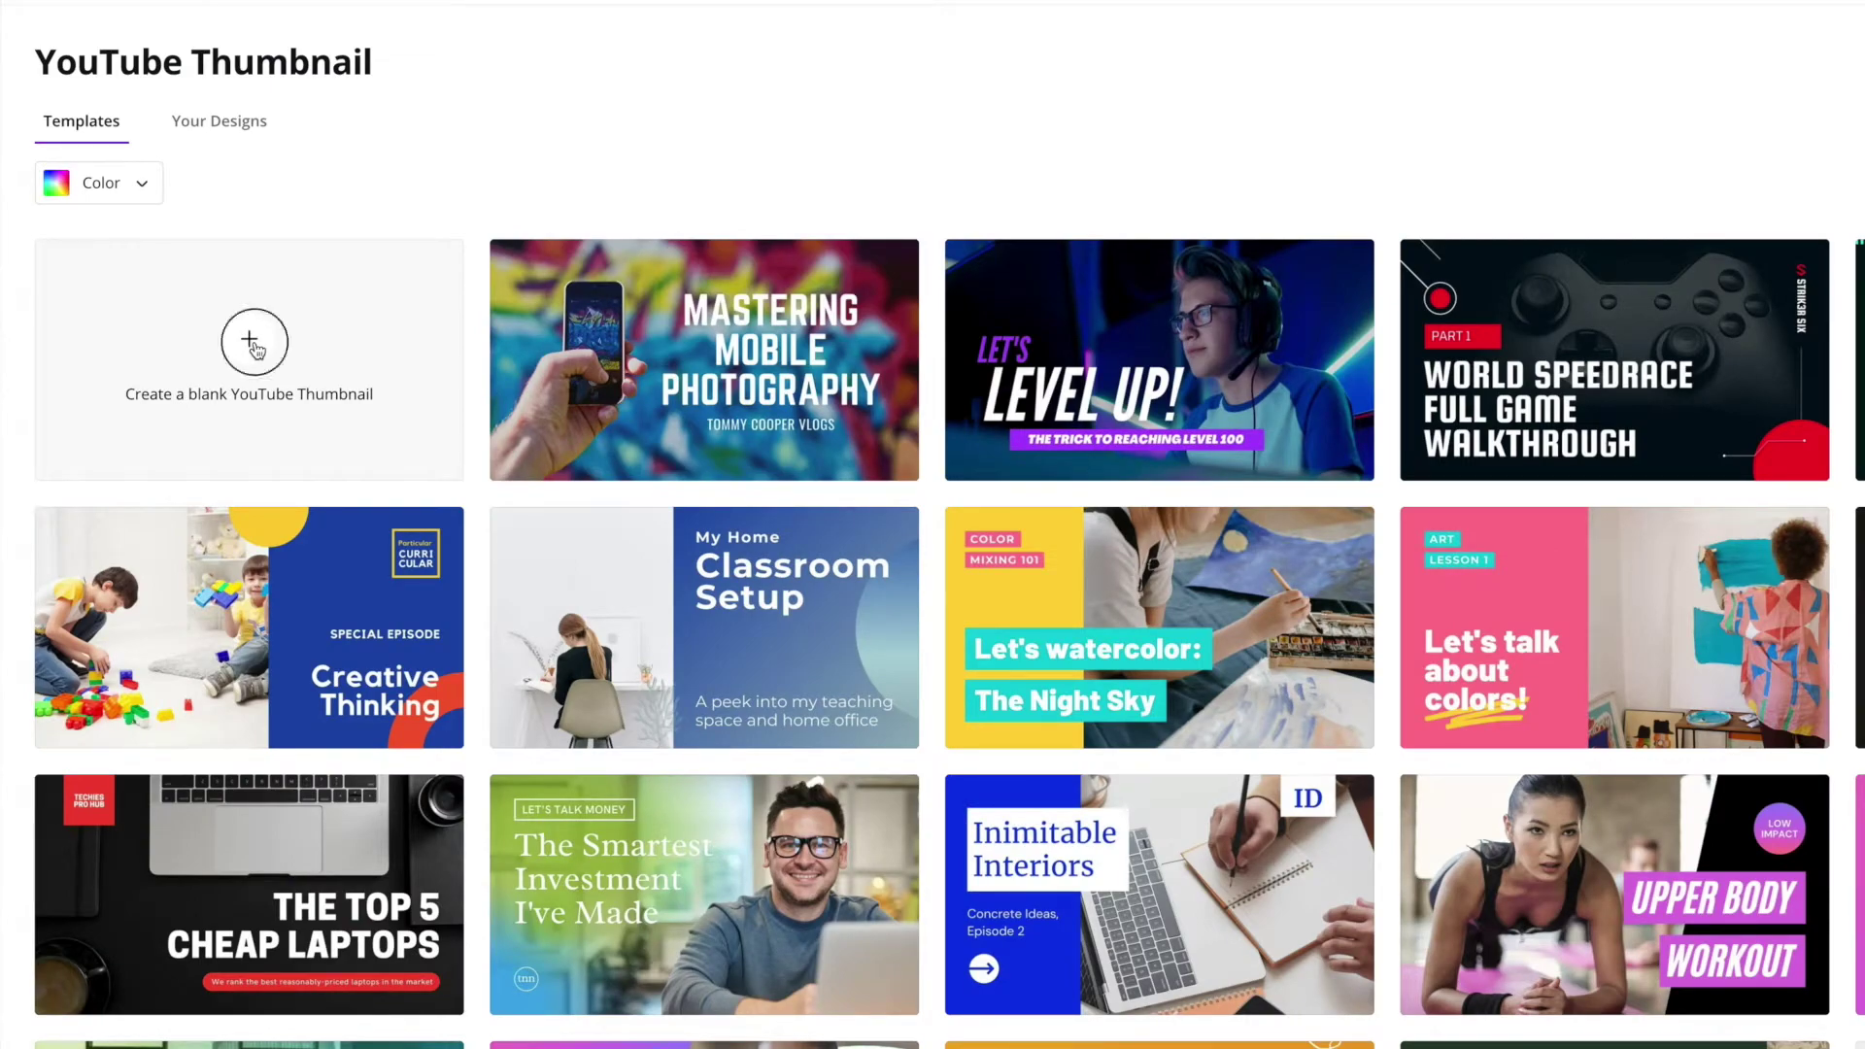
click(253, 342)
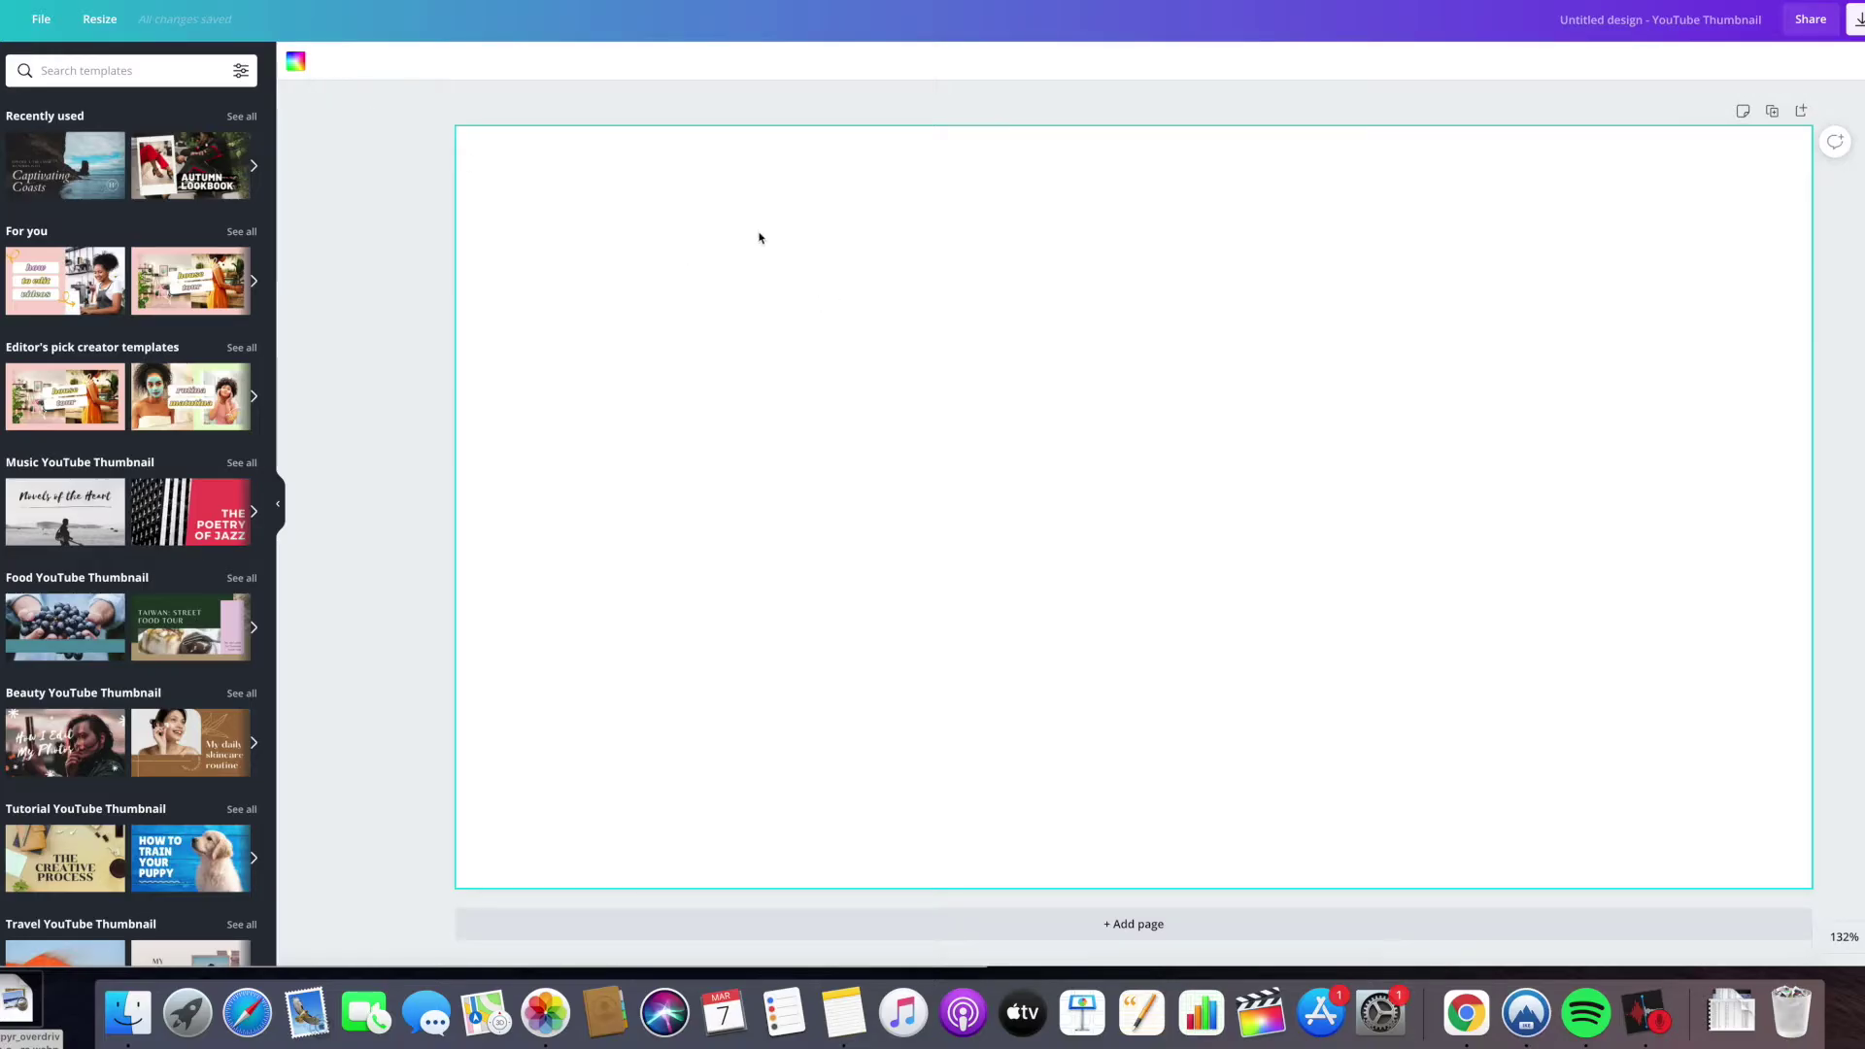
Step: Make the page background light green and title the design 'Green screen'
click(295, 62)
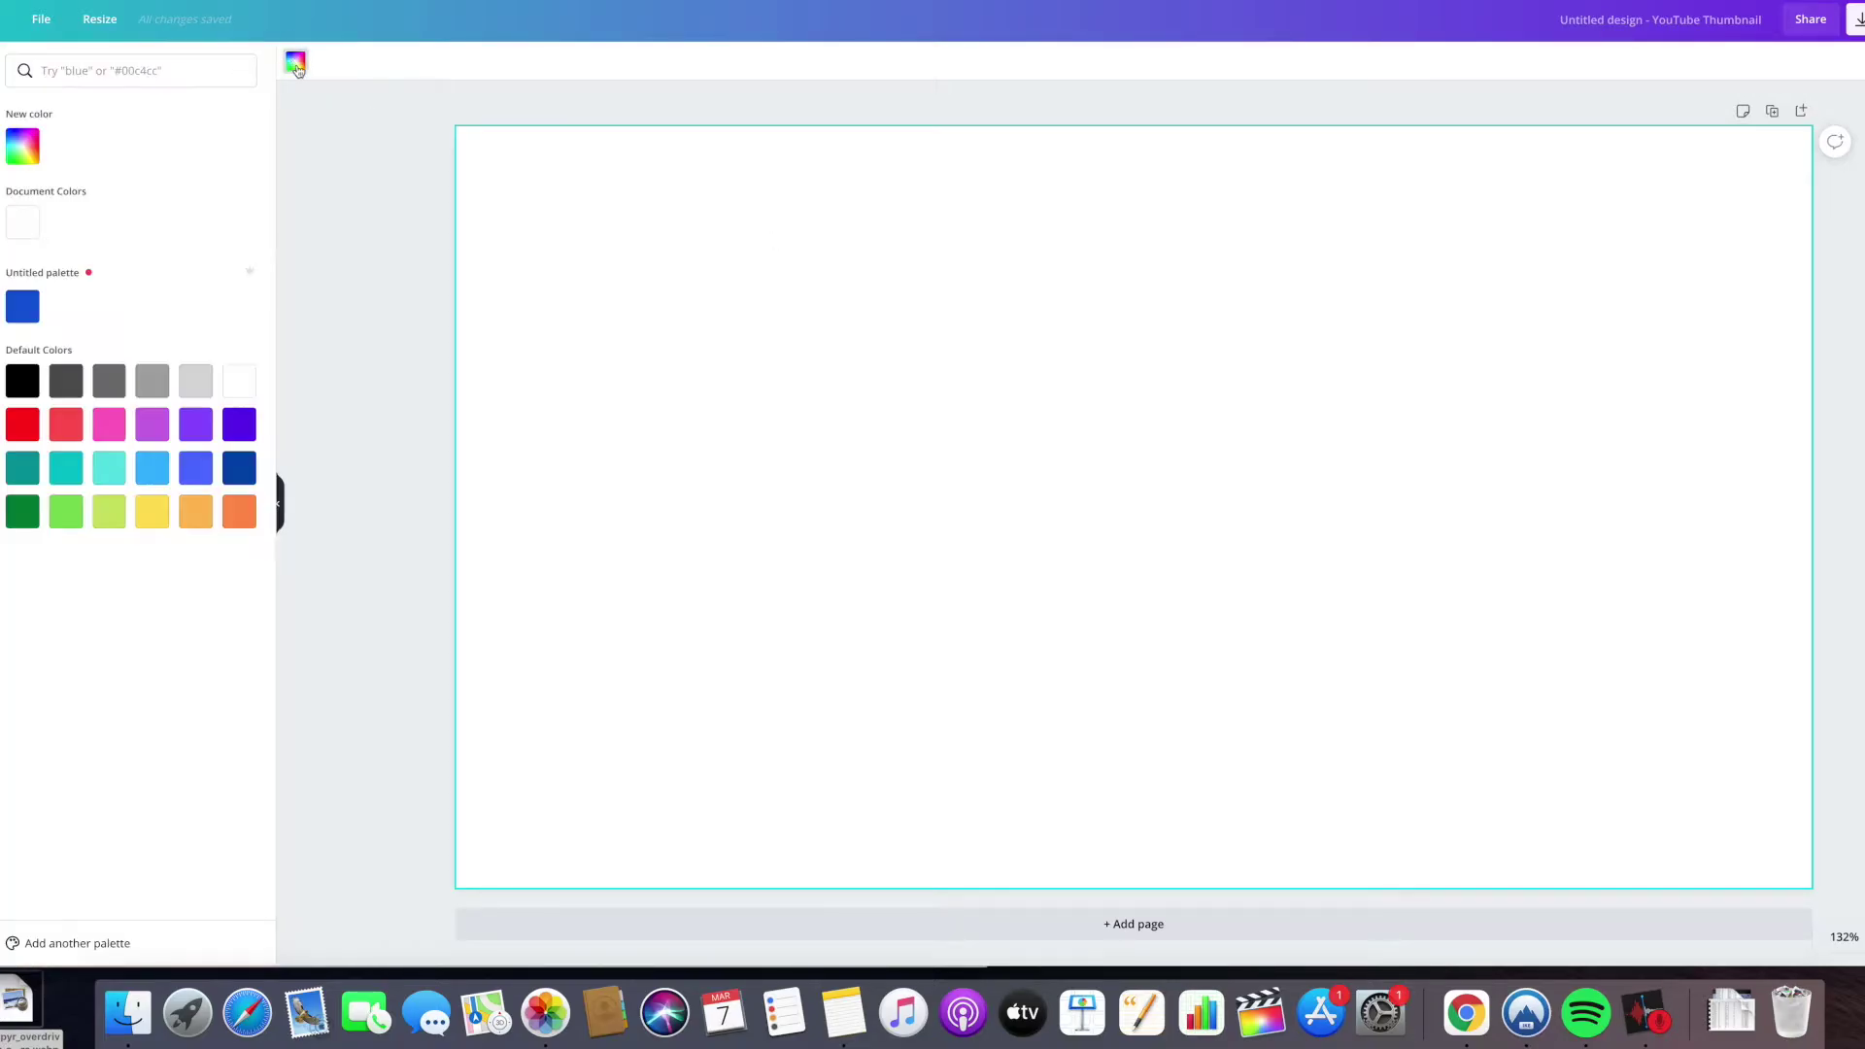
click(83, 525)
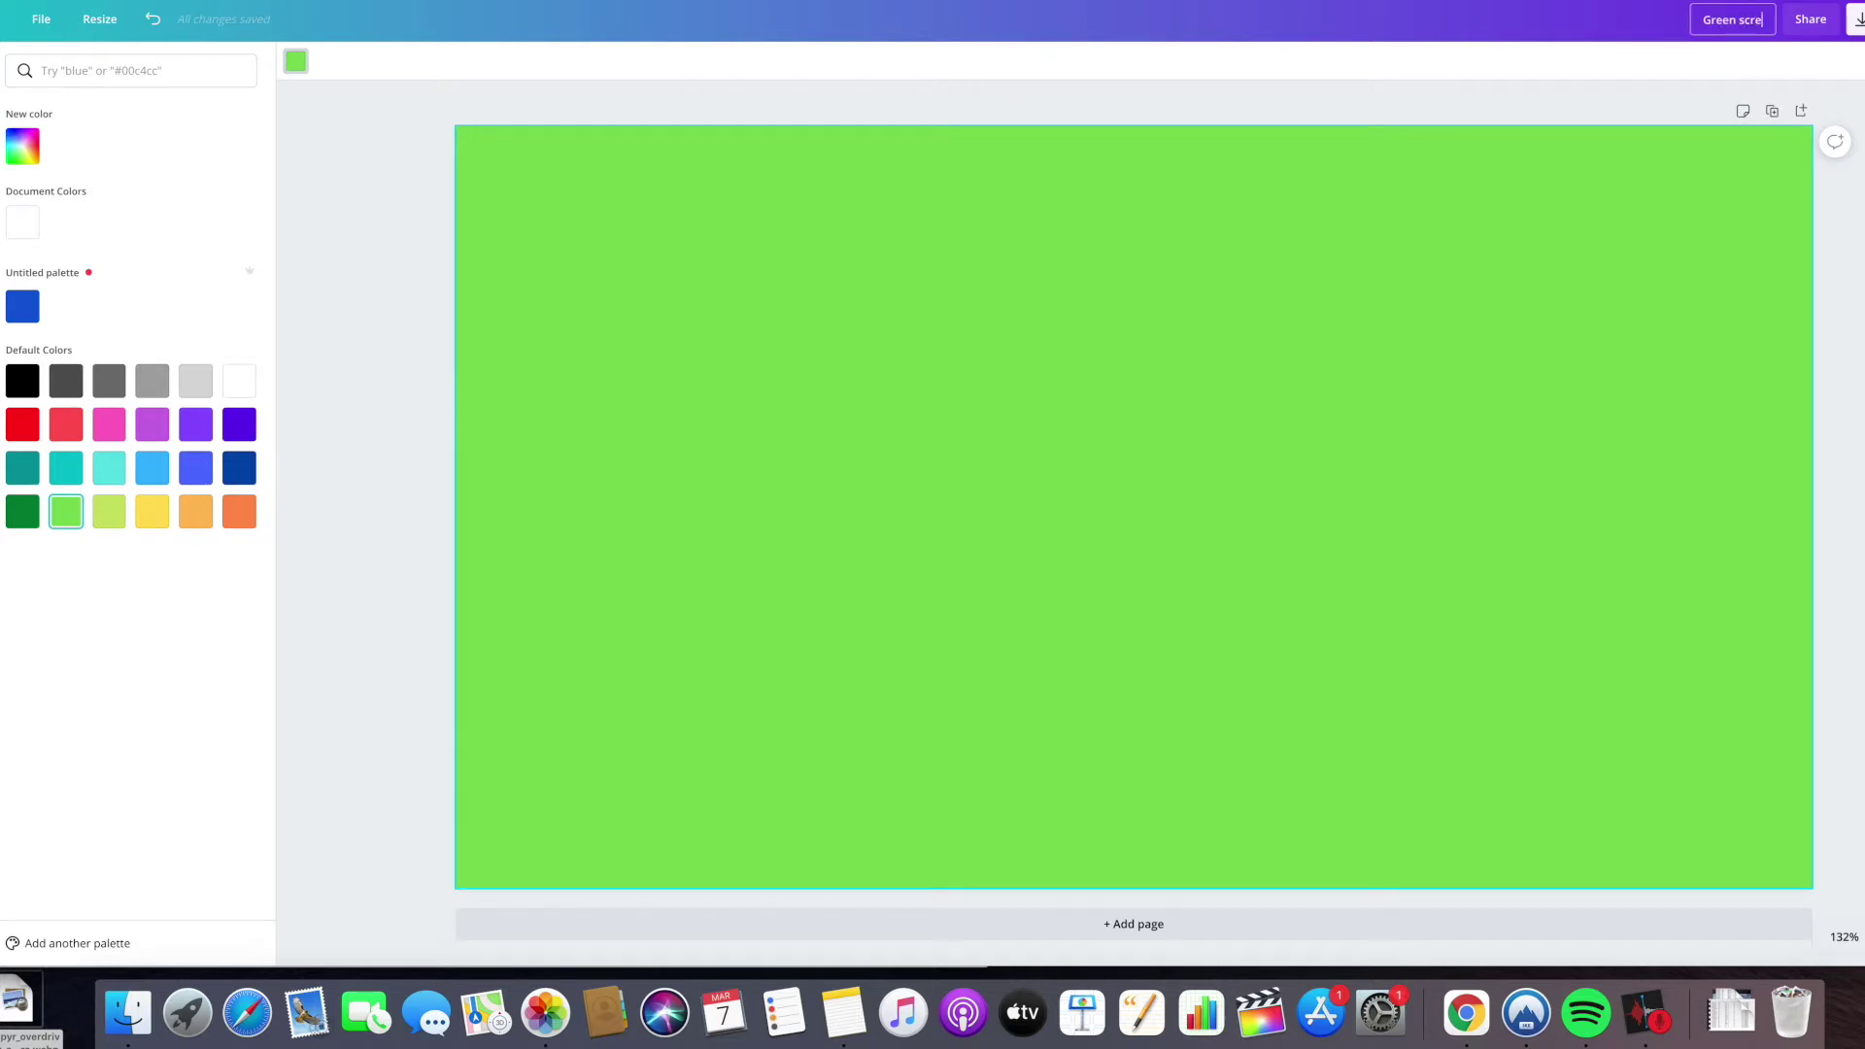
key(Return)
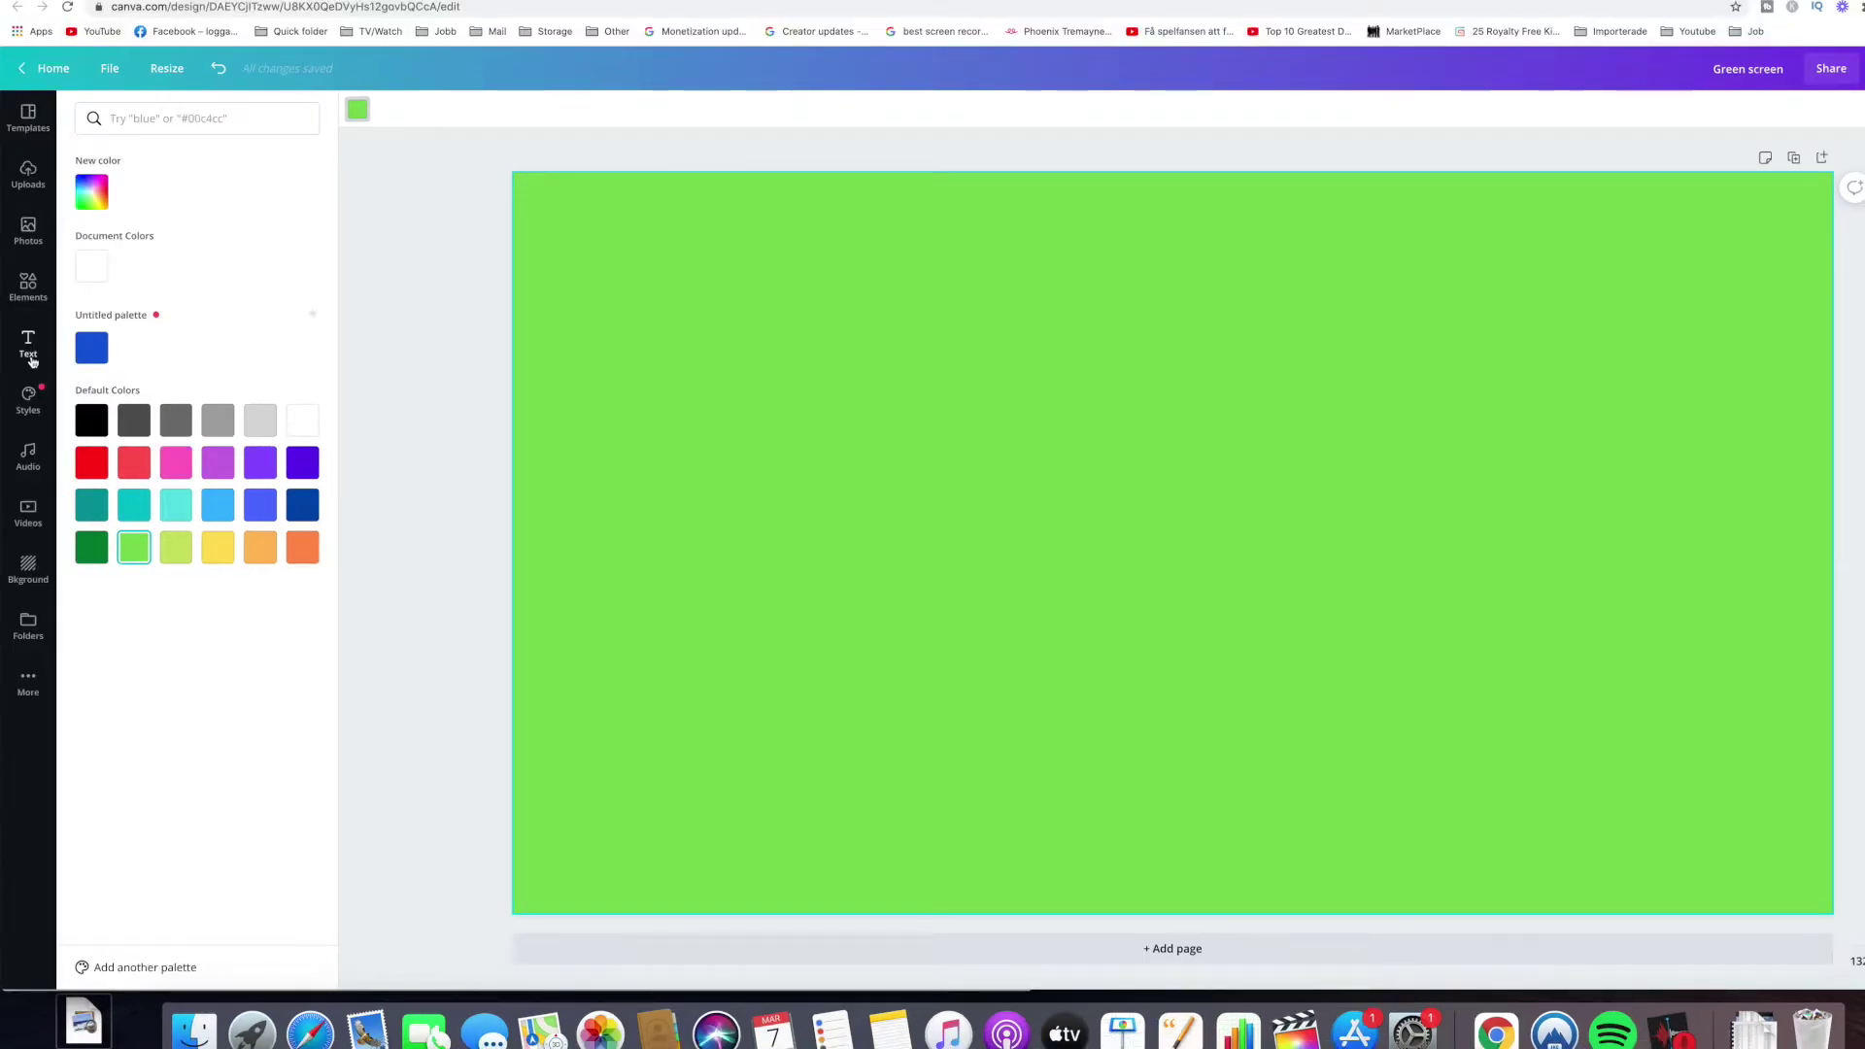
click(29, 350)
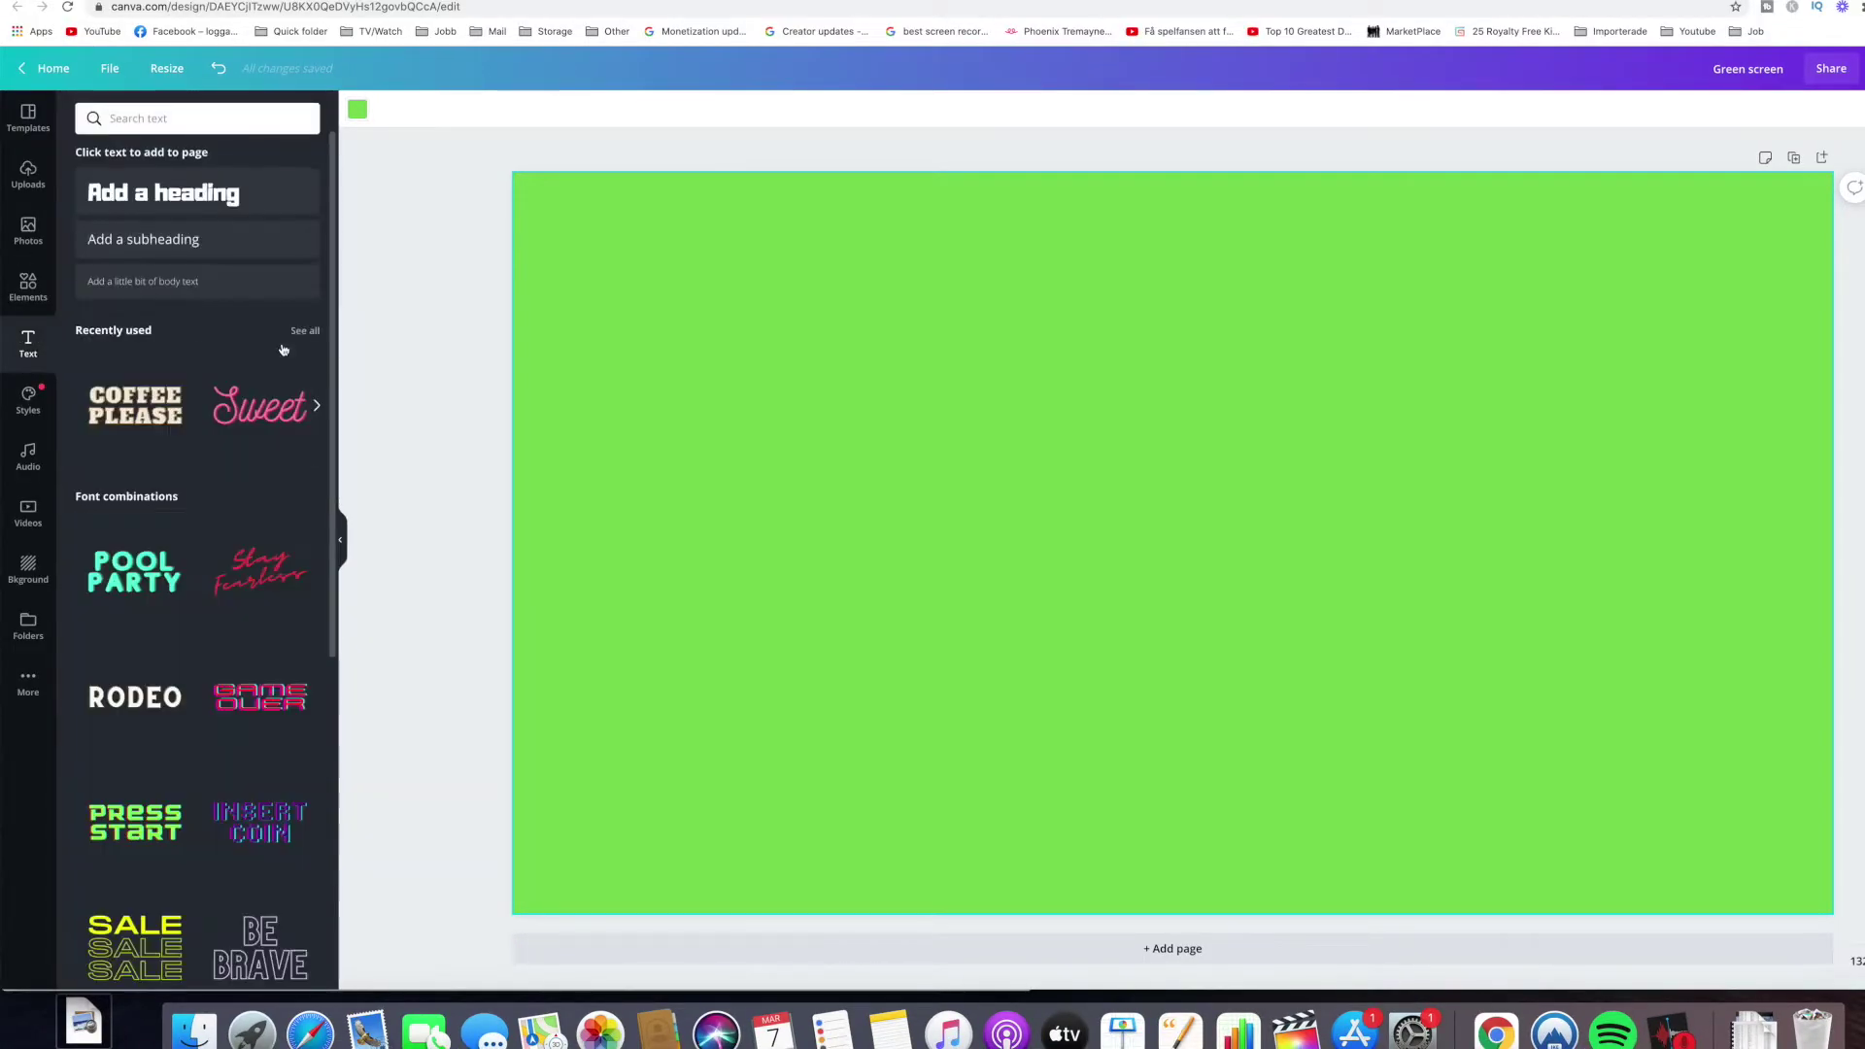
Step: Add a subheading reading 'Text' and enlarge it to about font size 110
click(199, 240)
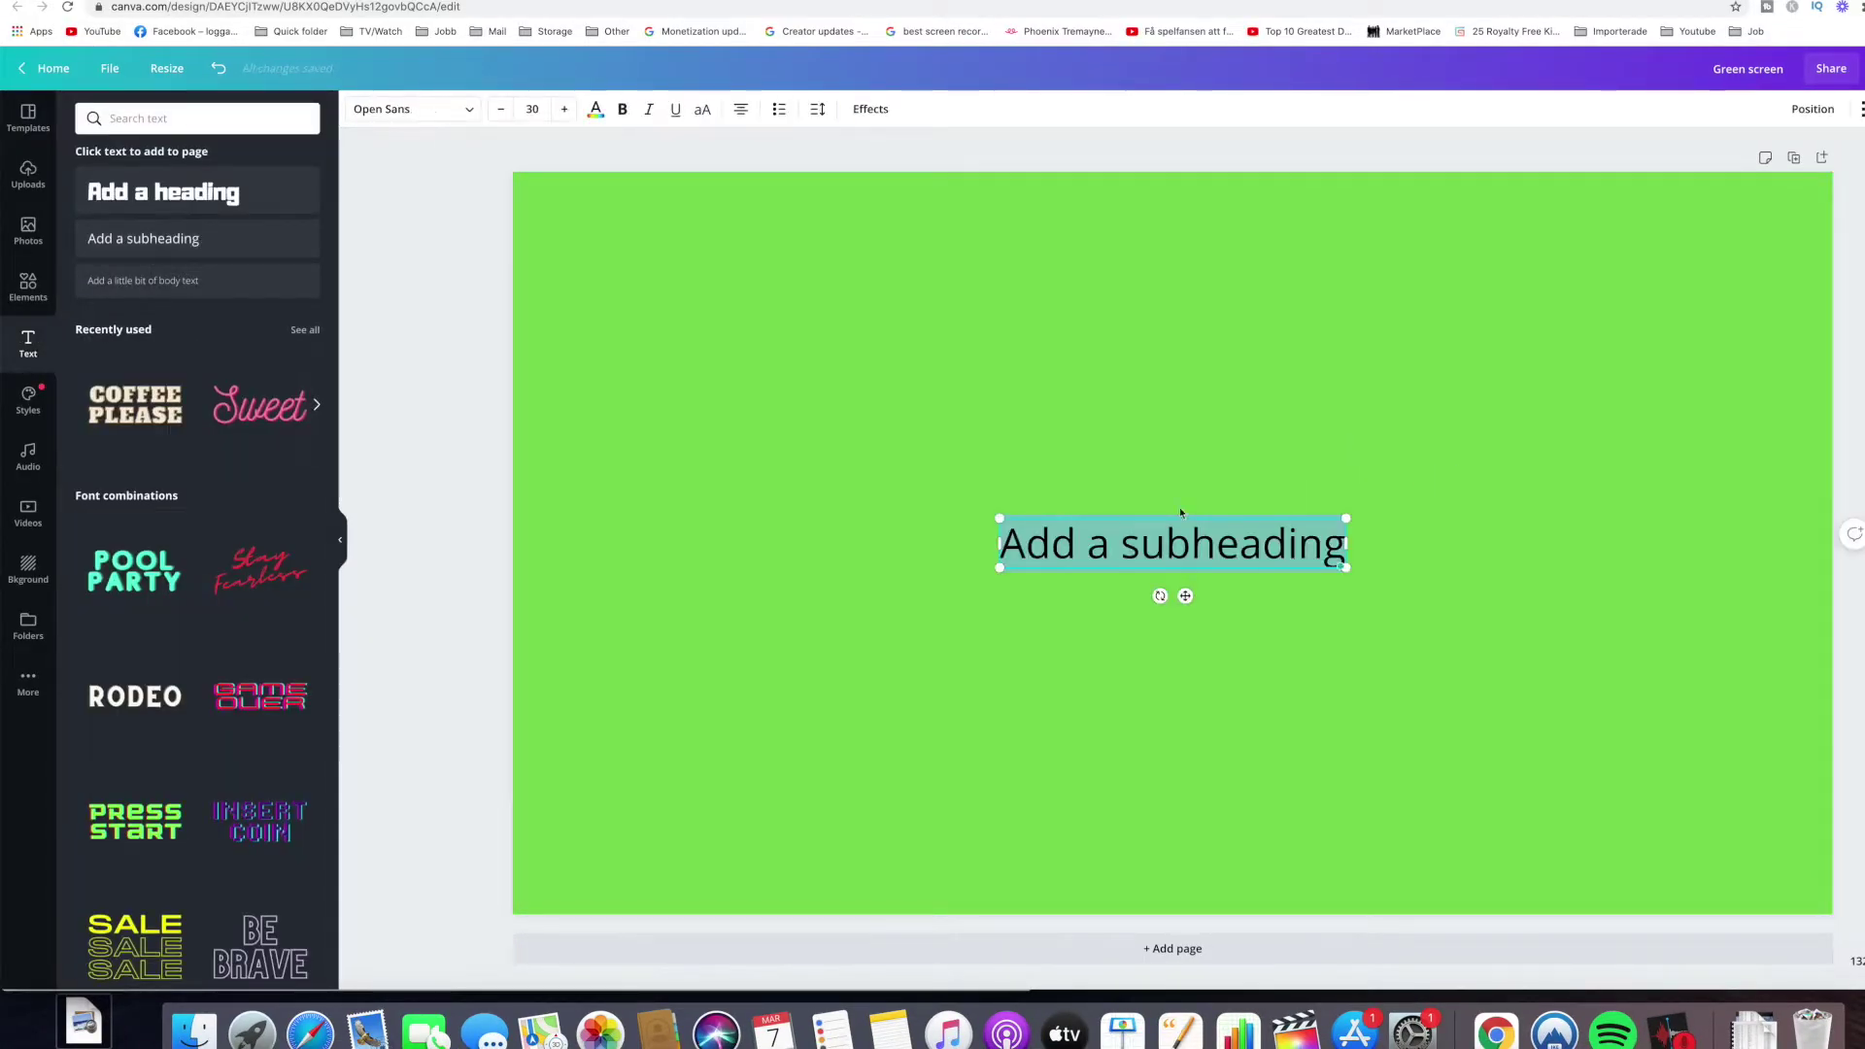
text(text)
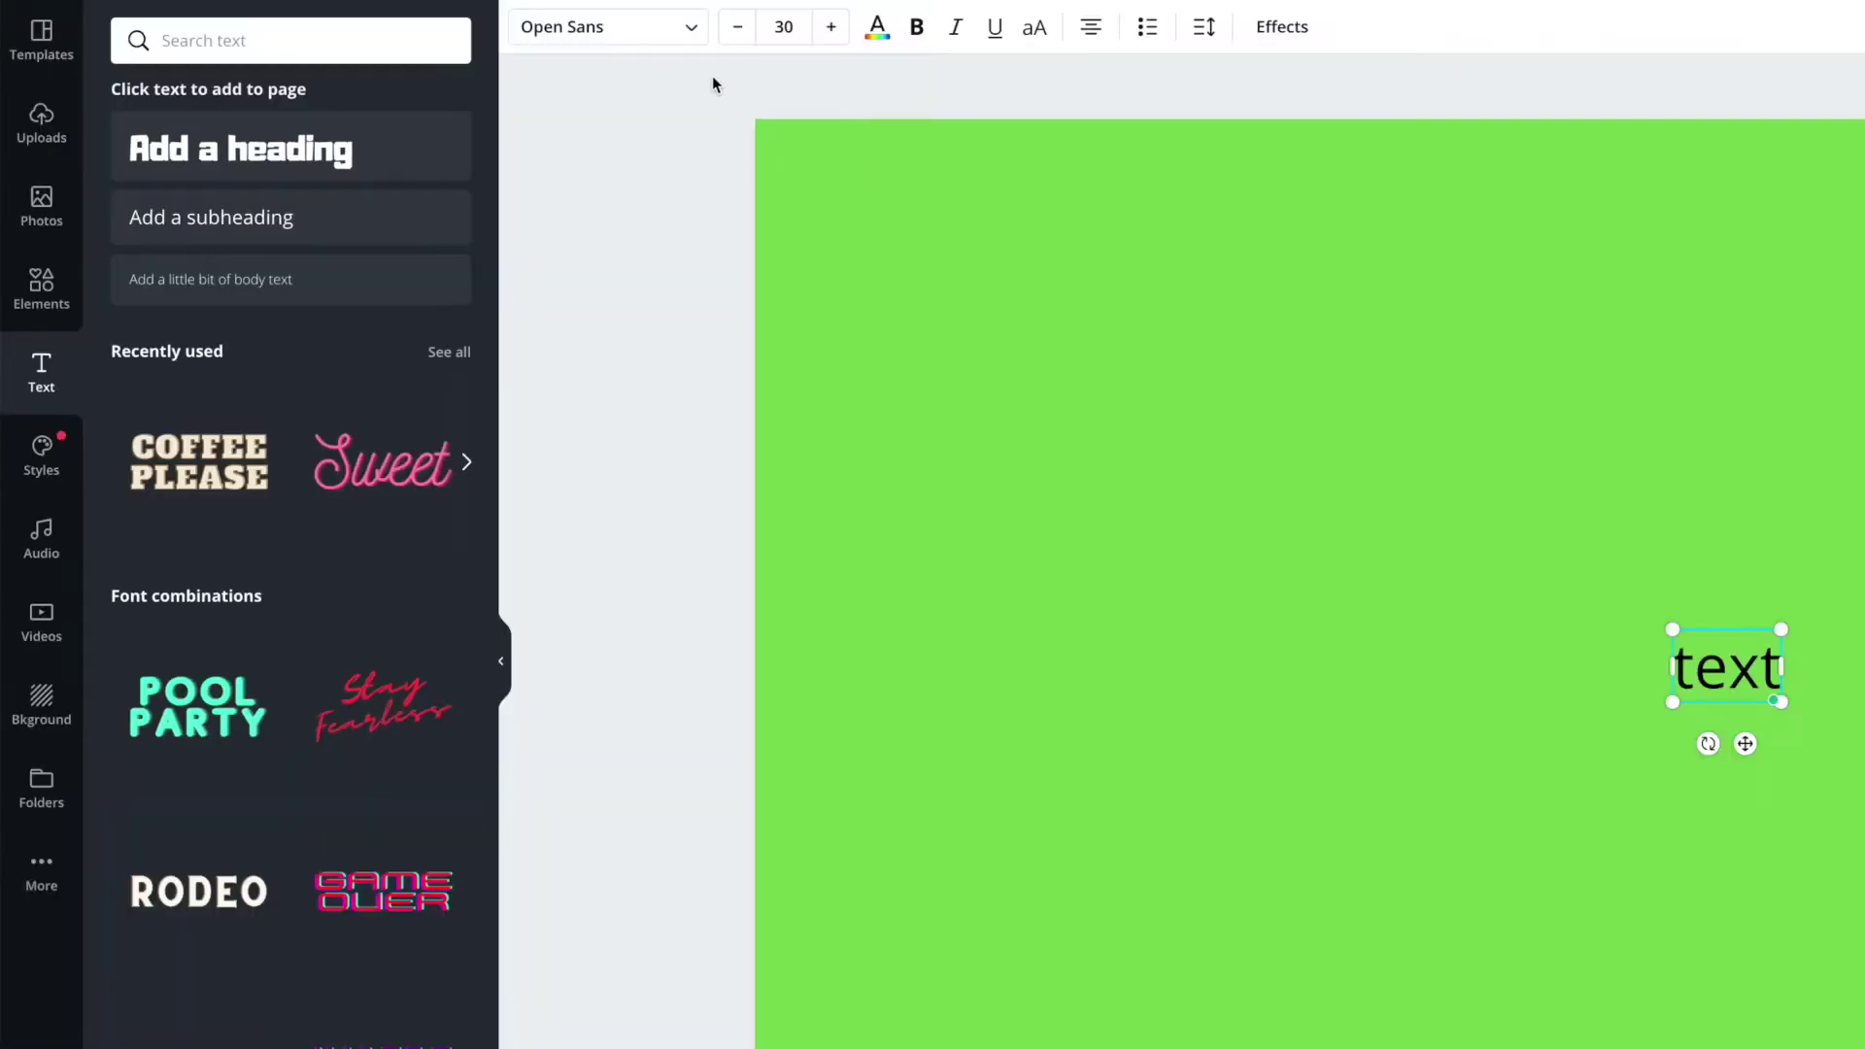
click(475, 111)
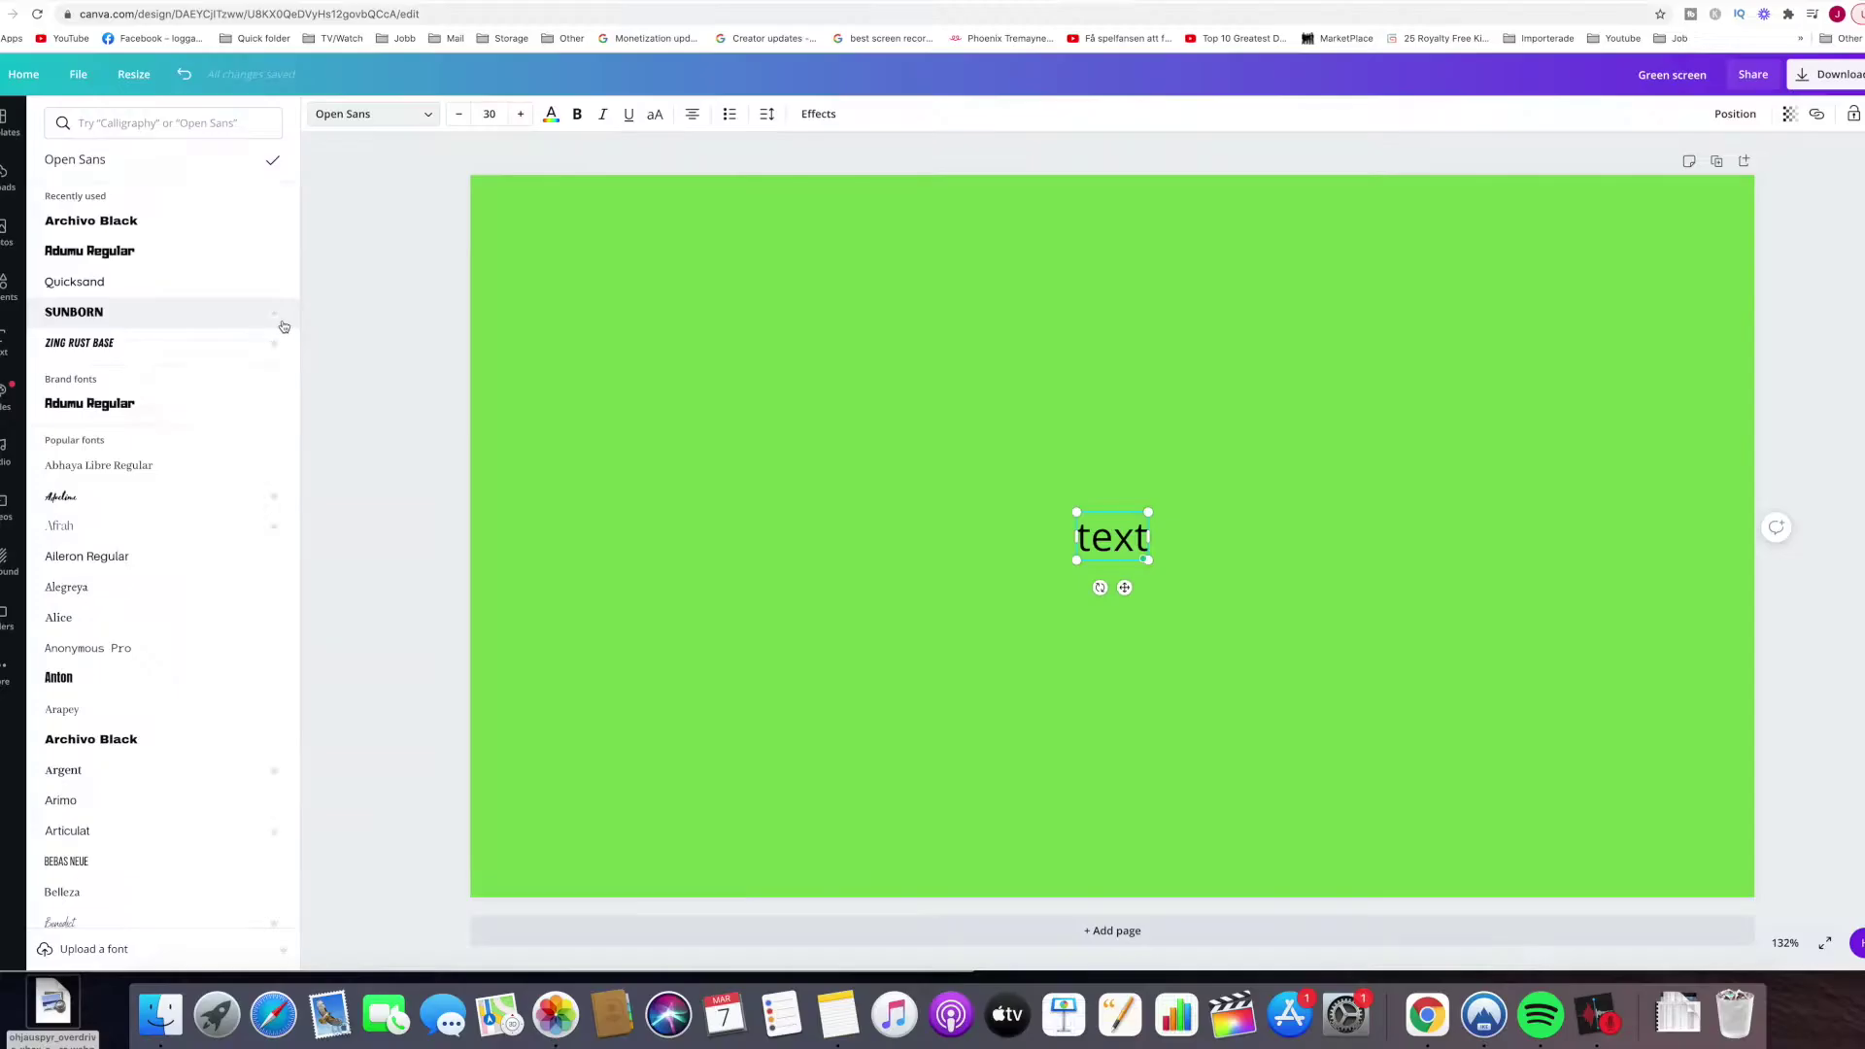
mouse_move(563, 369)
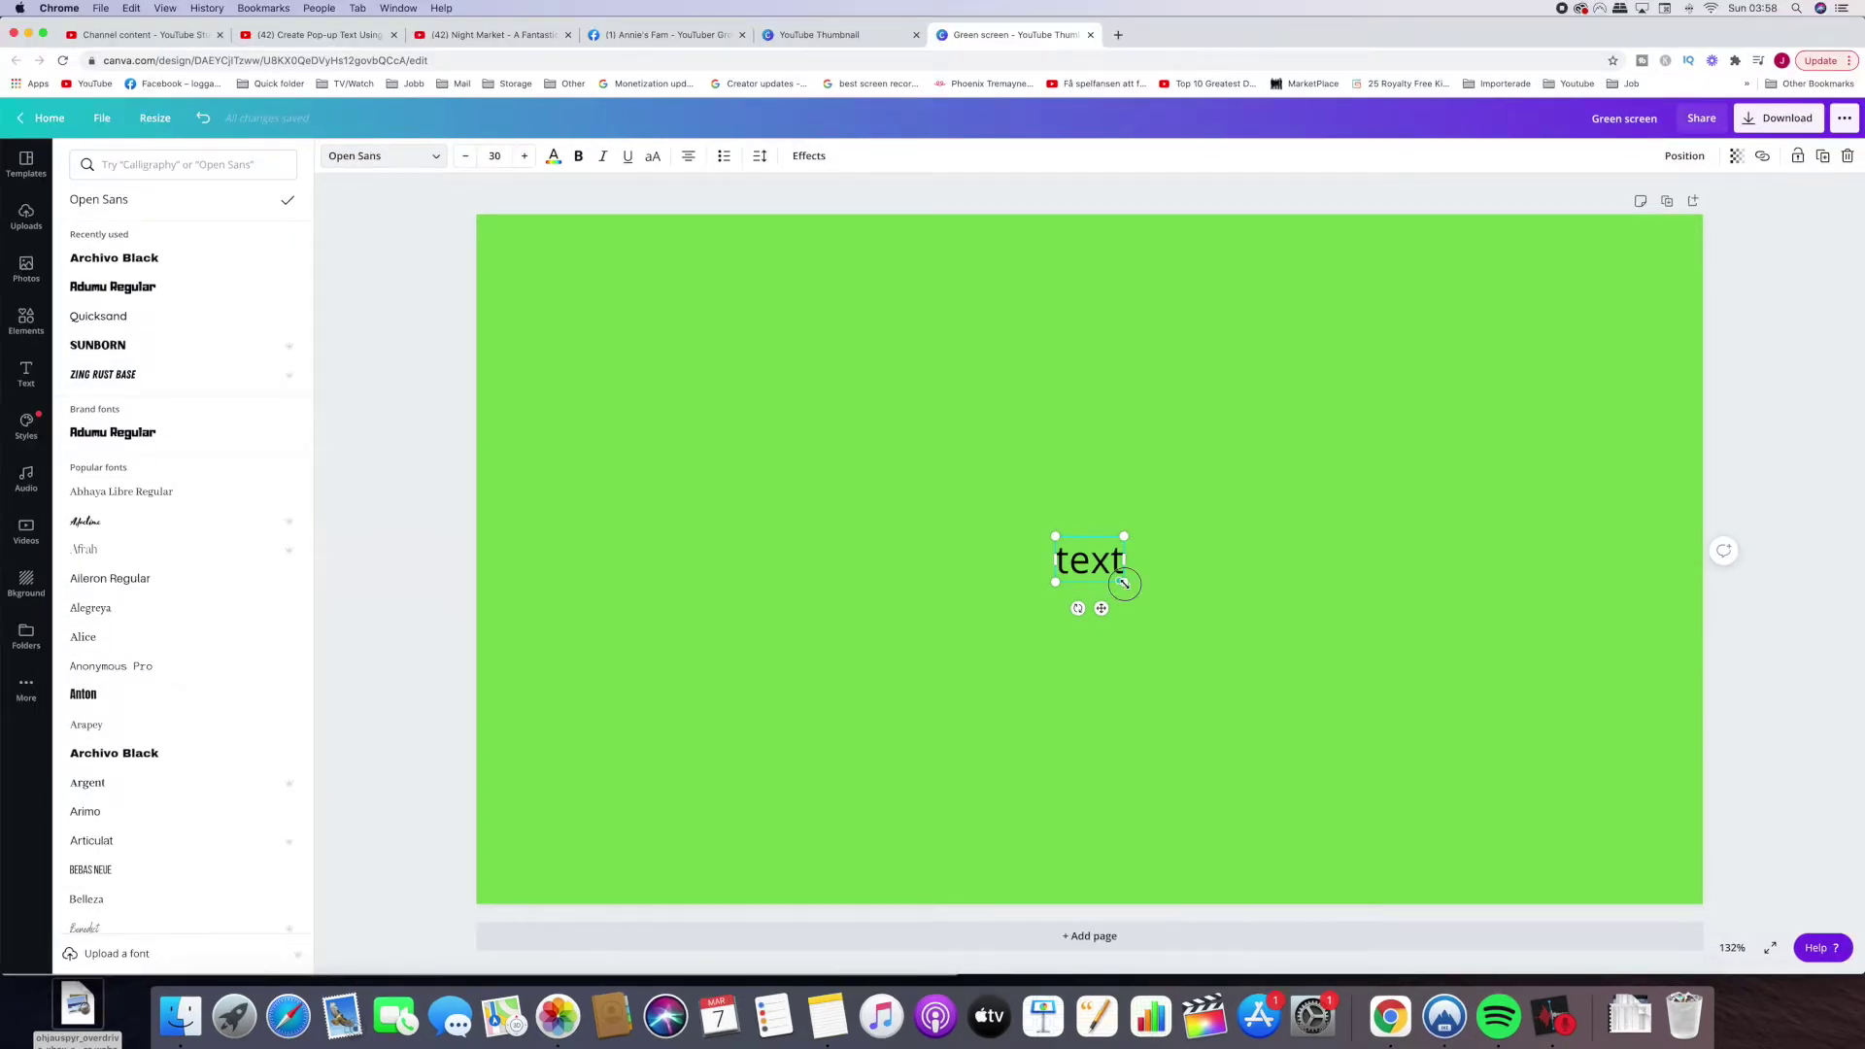
drag(1124, 583, 1258, 674)
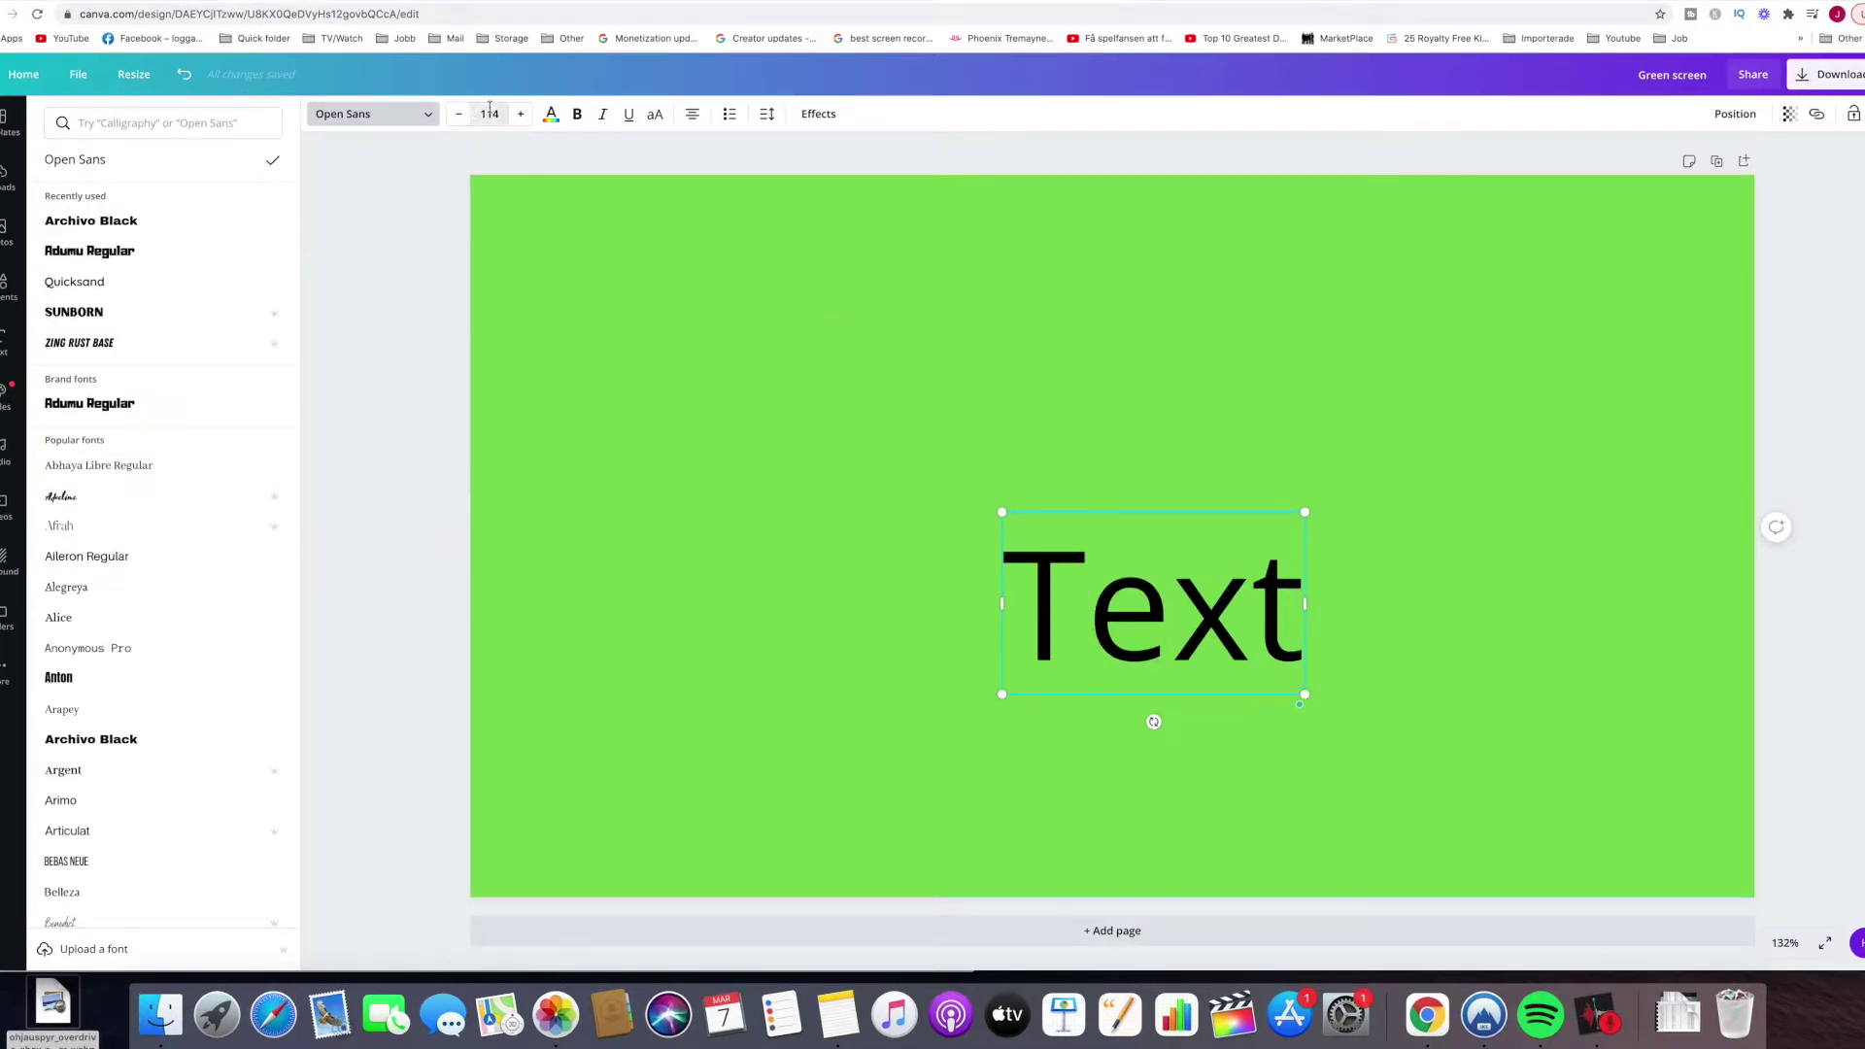
click(456, 115)
click(457, 115)
click(457, 115)
click(456, 114)
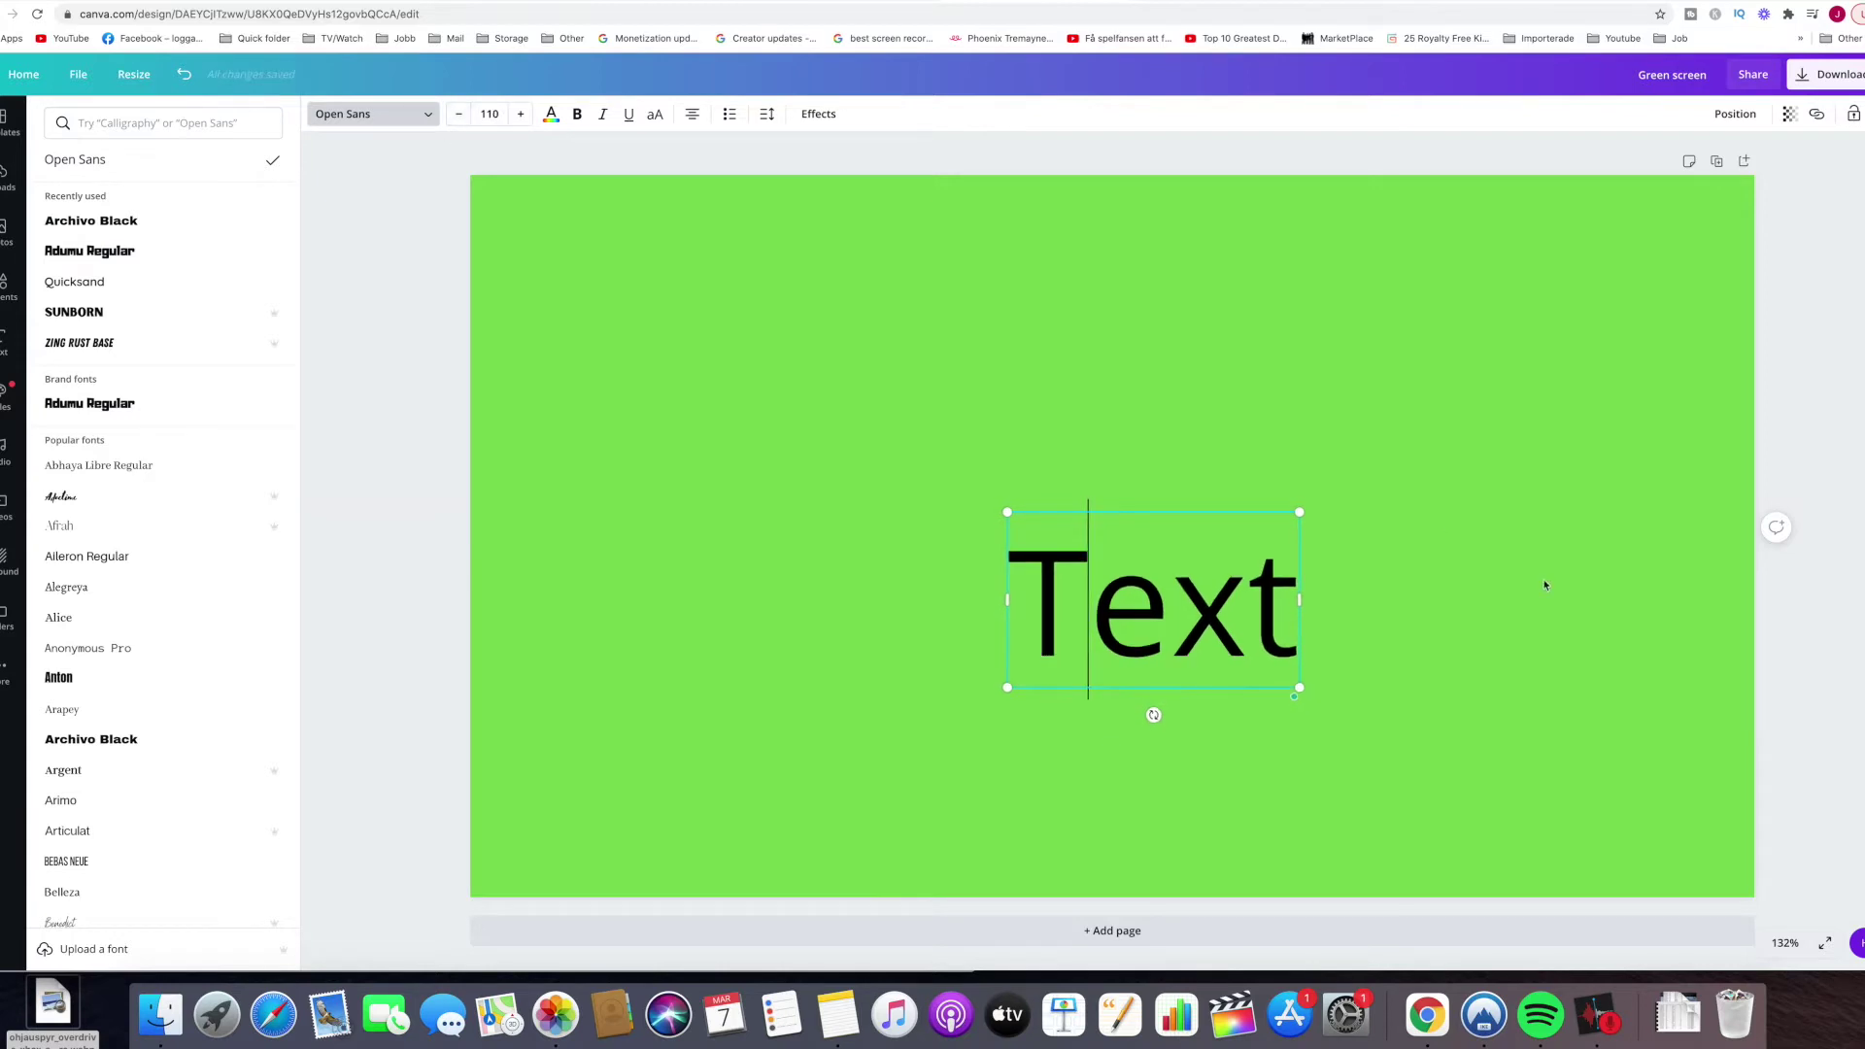
key(Escape)
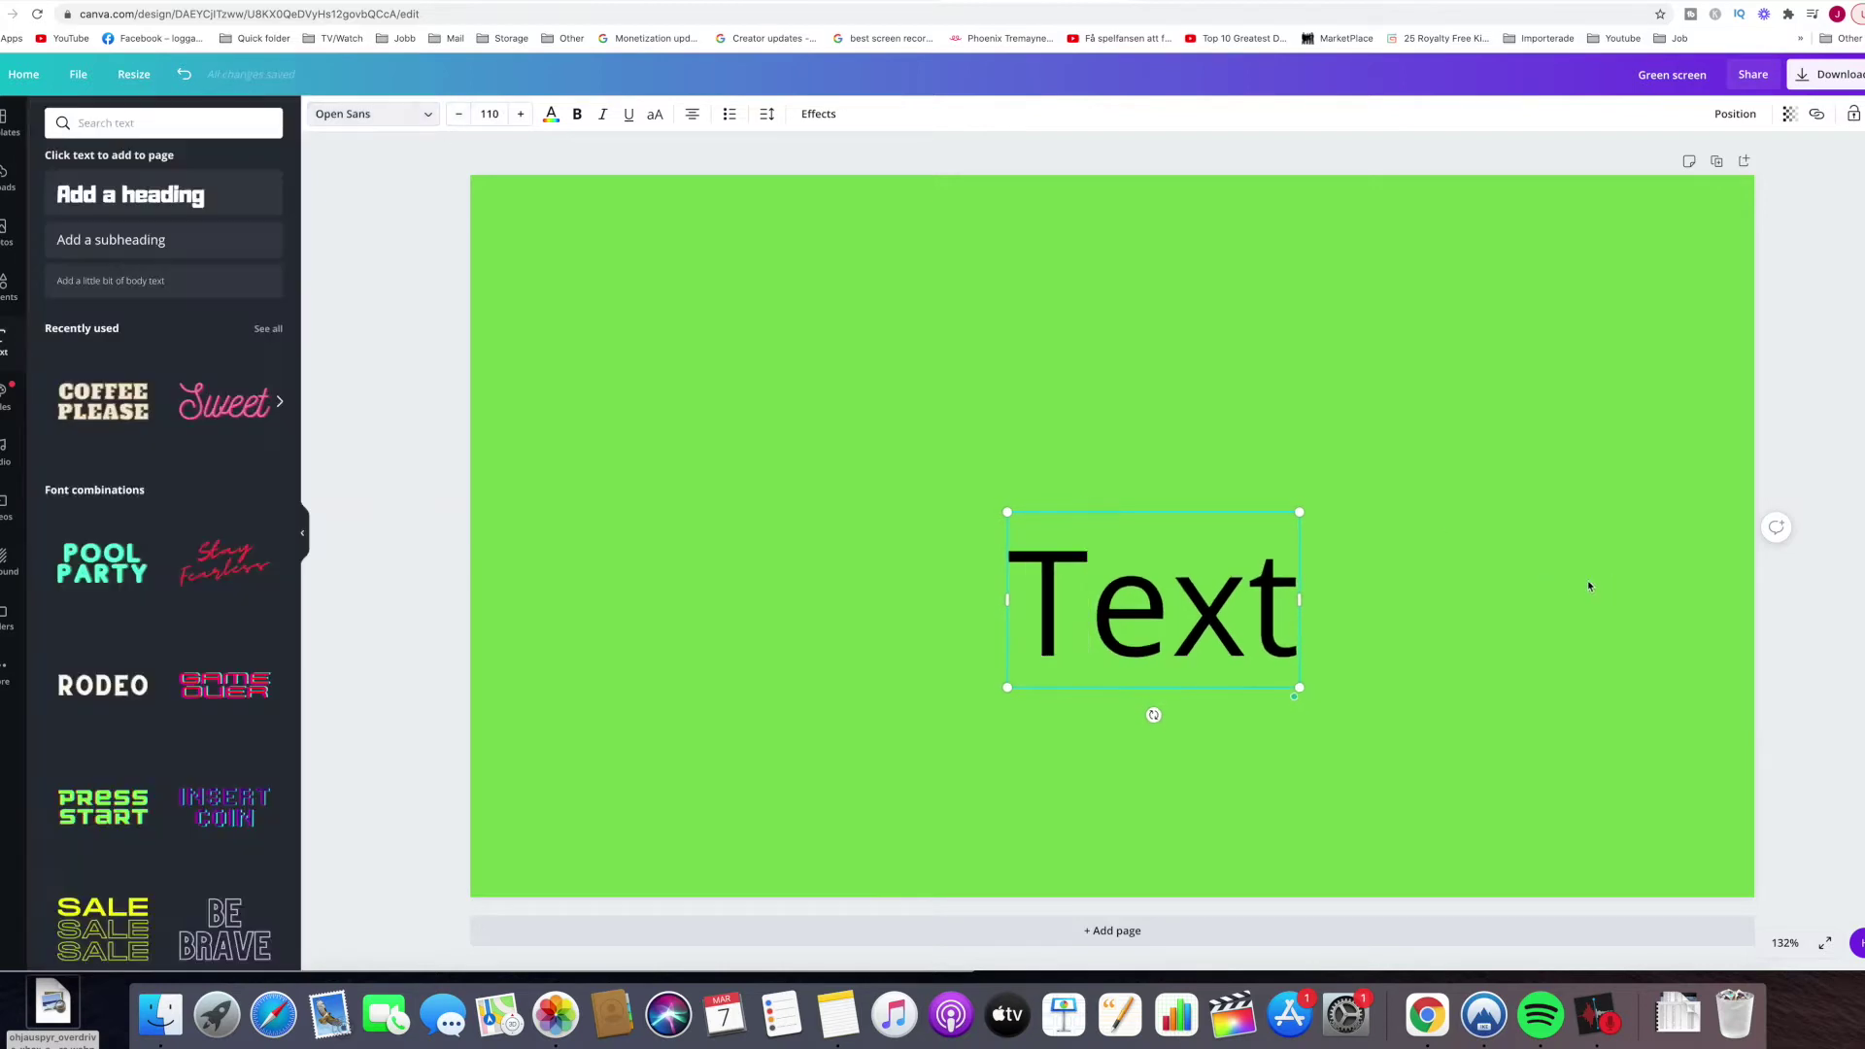
click(520, 115)
click(520, 115)
Step: Make the 'Text' label bold
click(926, 423)
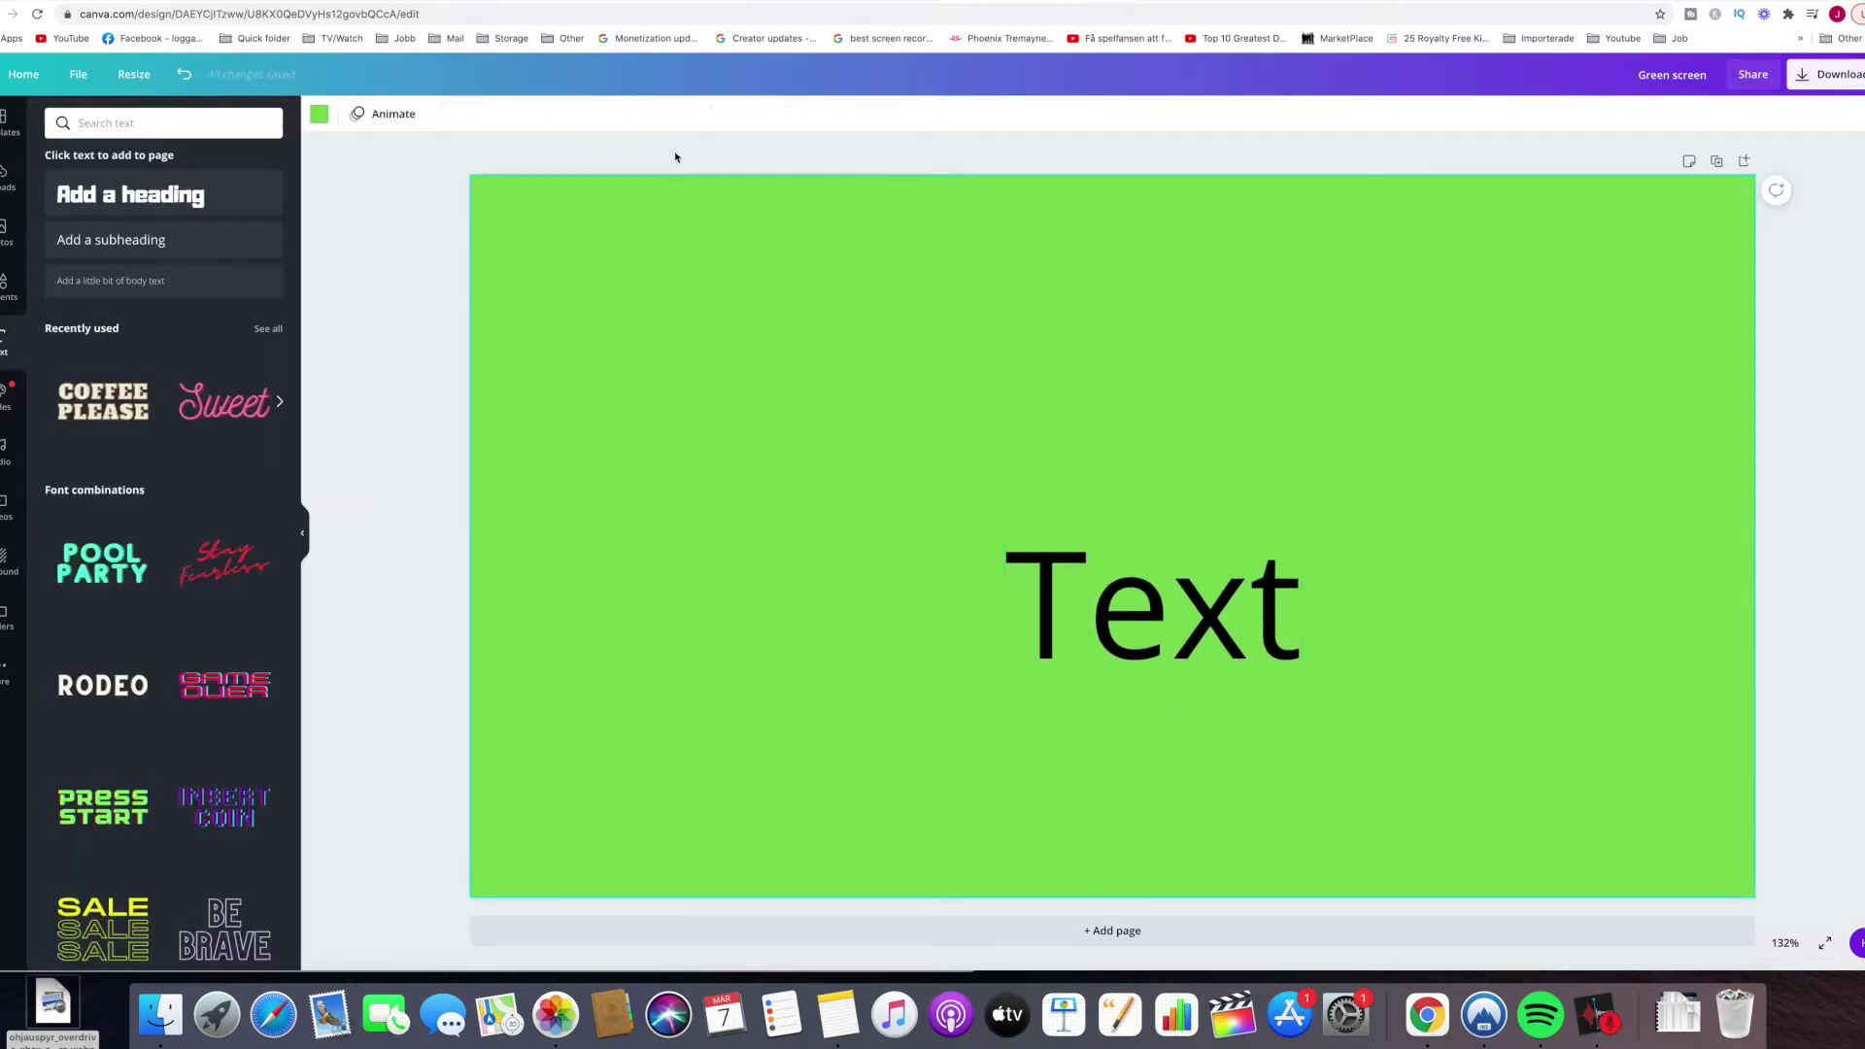
click(1170, 613)
click(577, 115)
click(906, 613)
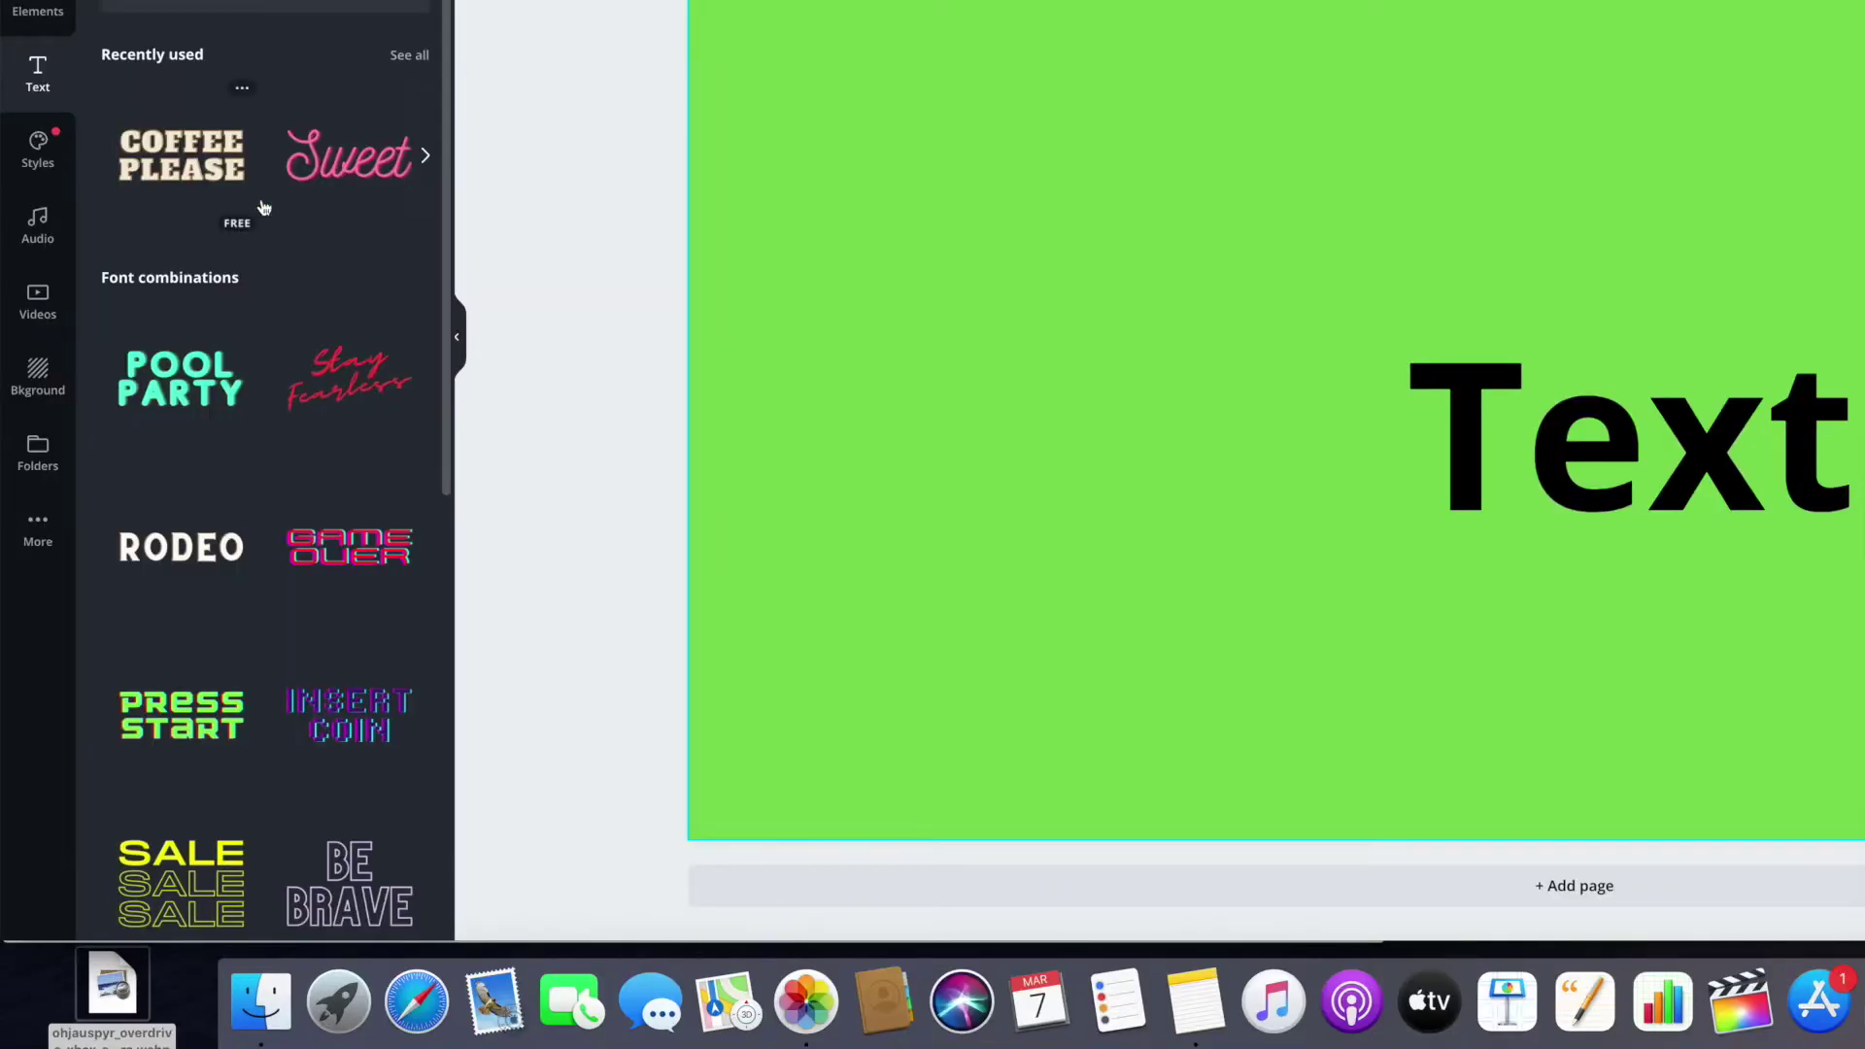
Step: Add a second page, Page 2, to the design
scroll(296, 573, down, 10)
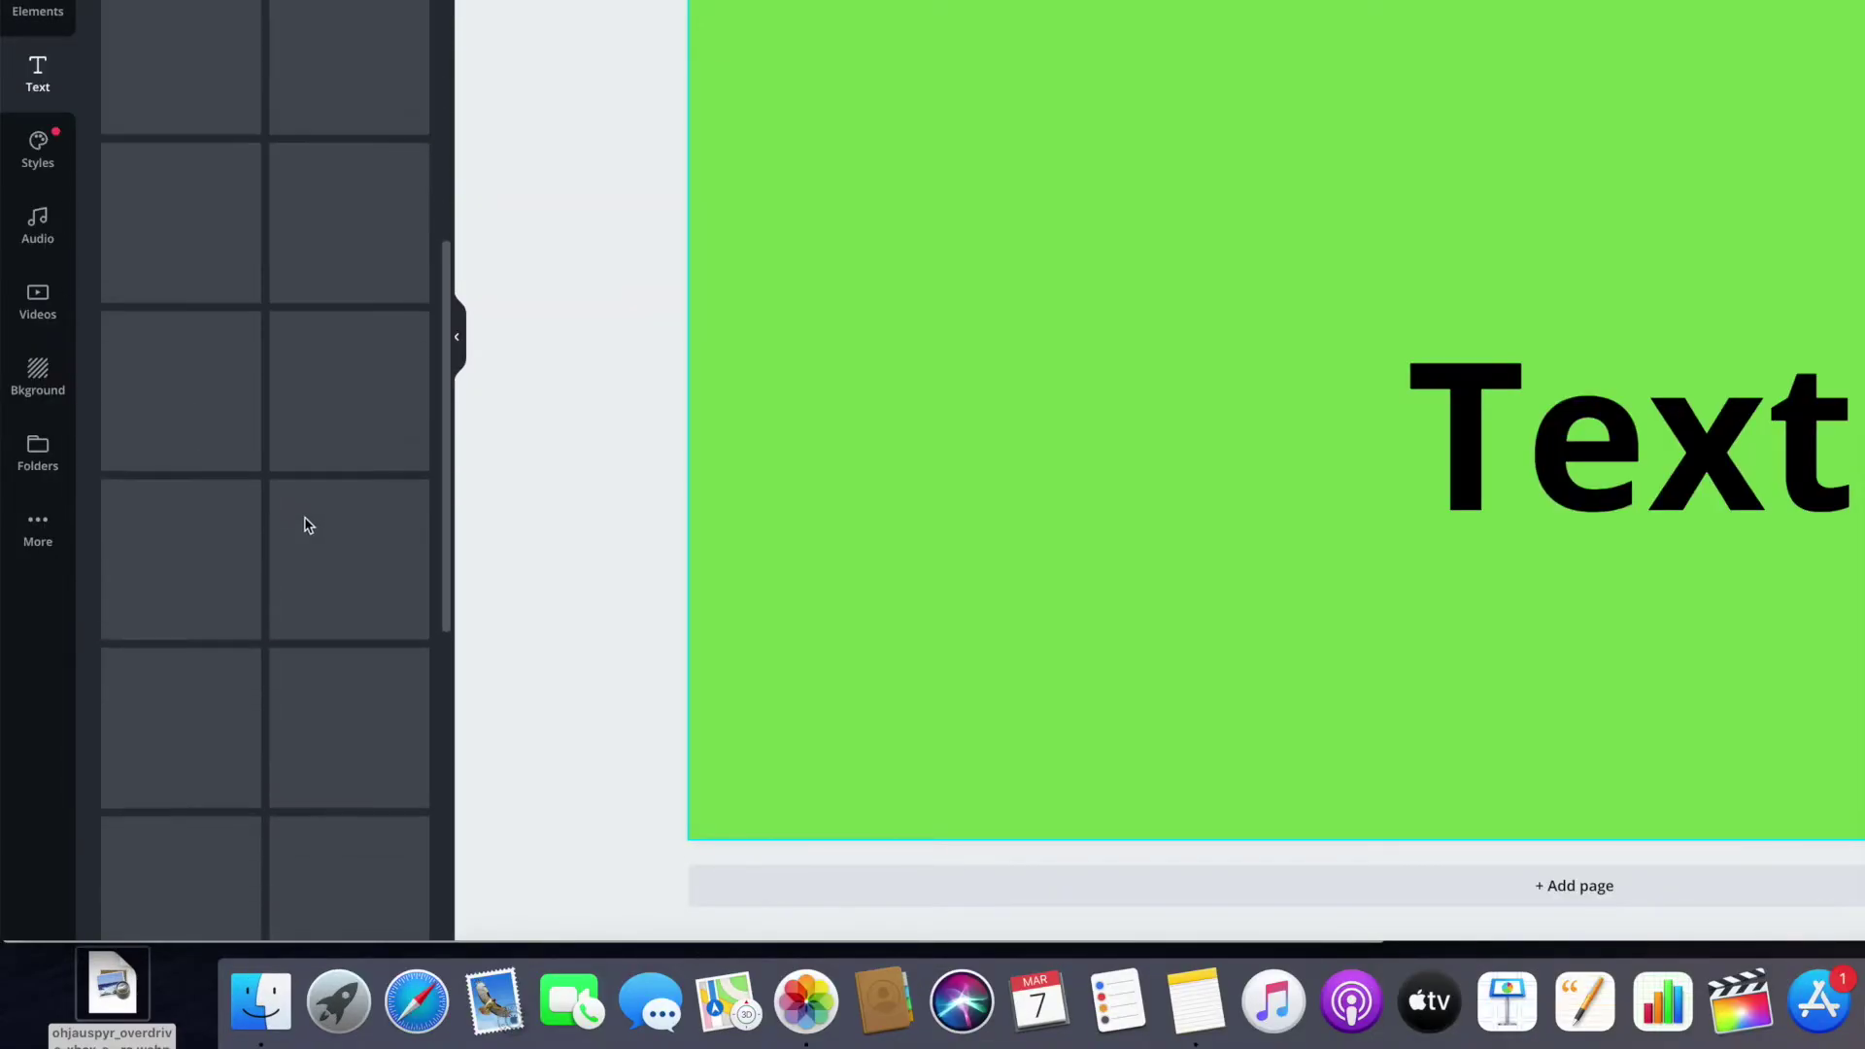
scroll(307, 202, up, 2)
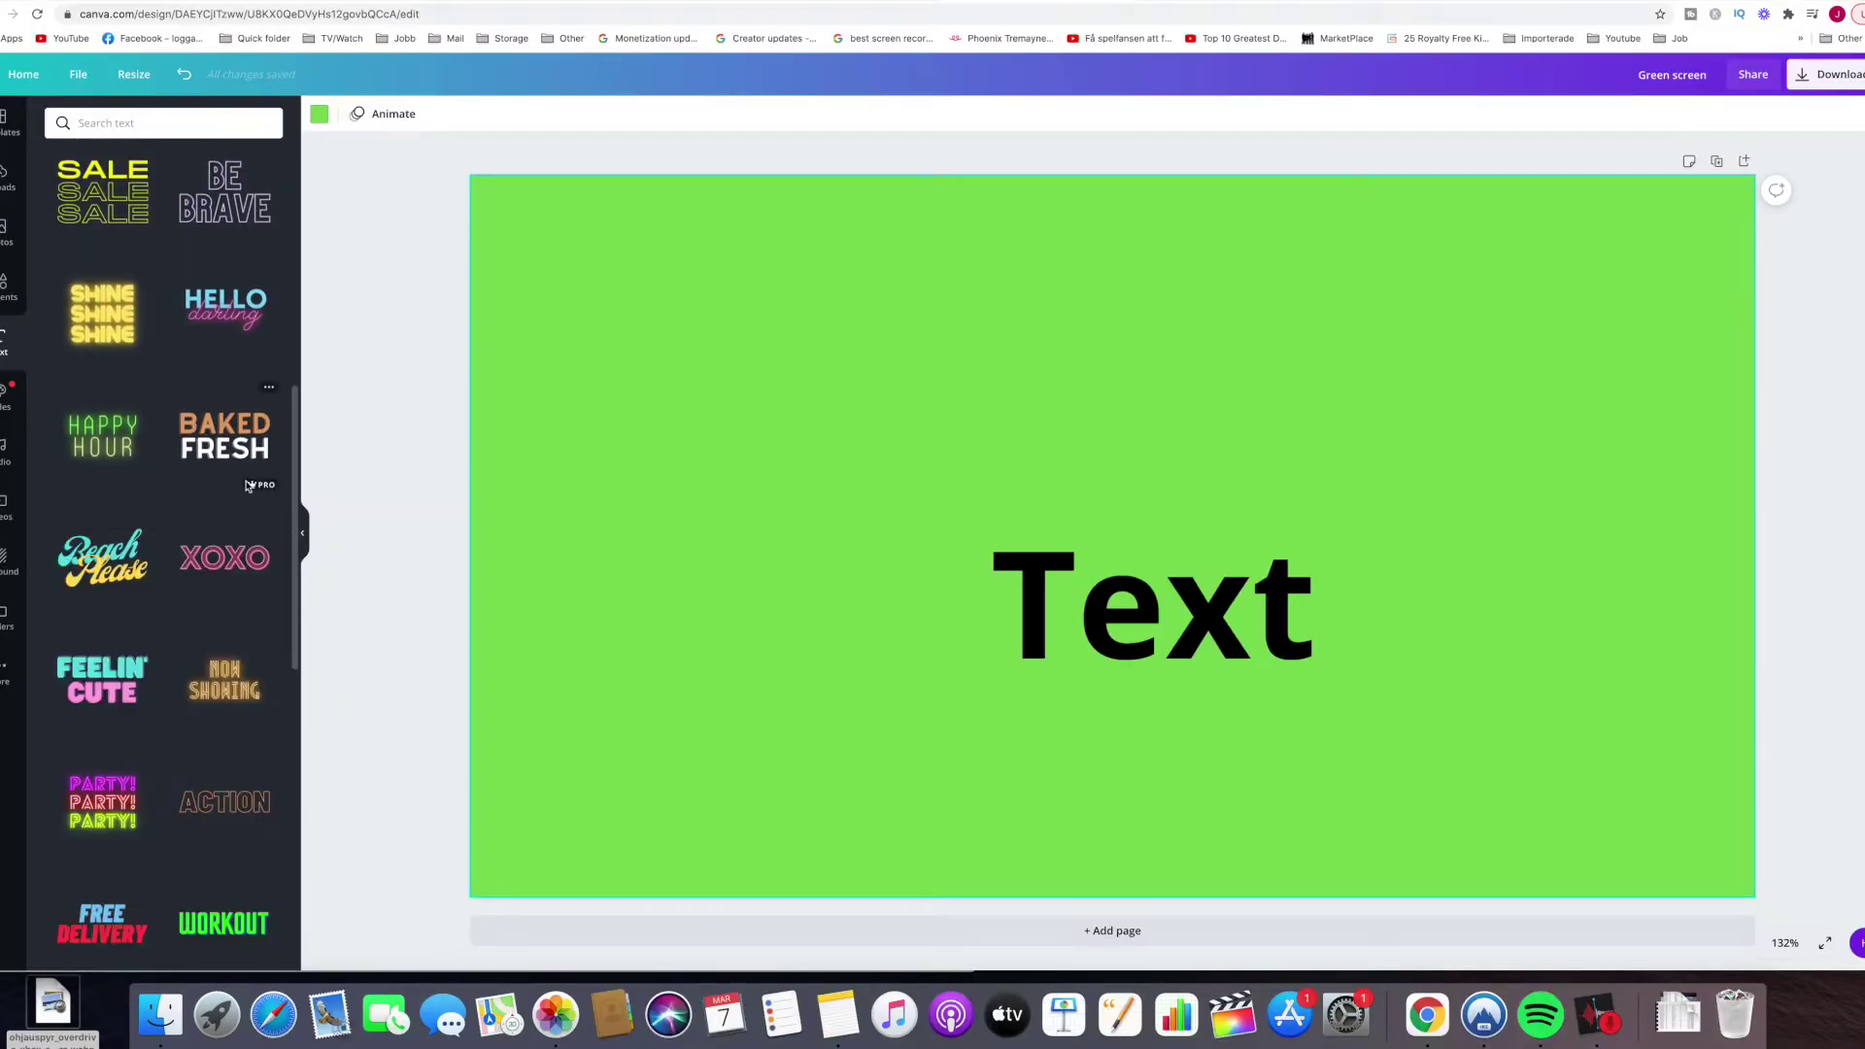
click(1013, 951)
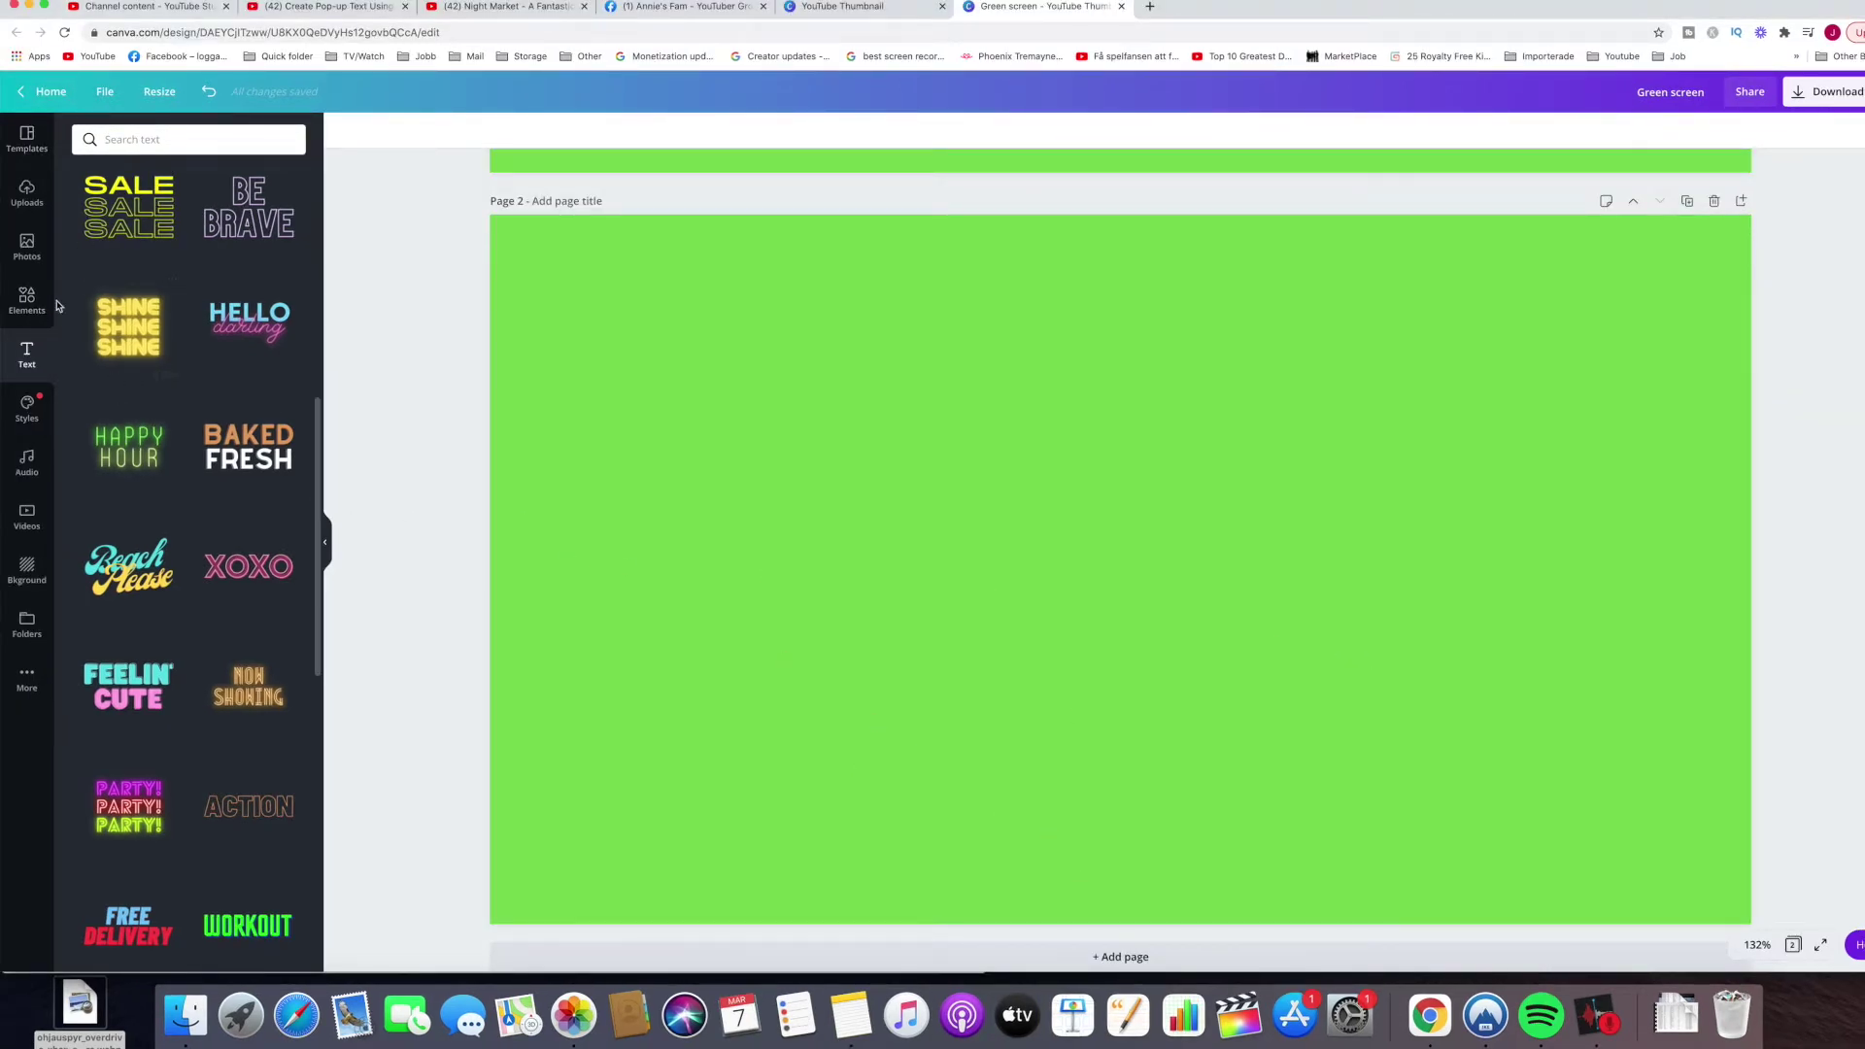
Step: Add the YEAH sticker to Page 2 and filter elements to free, animated results
click(28, 309)
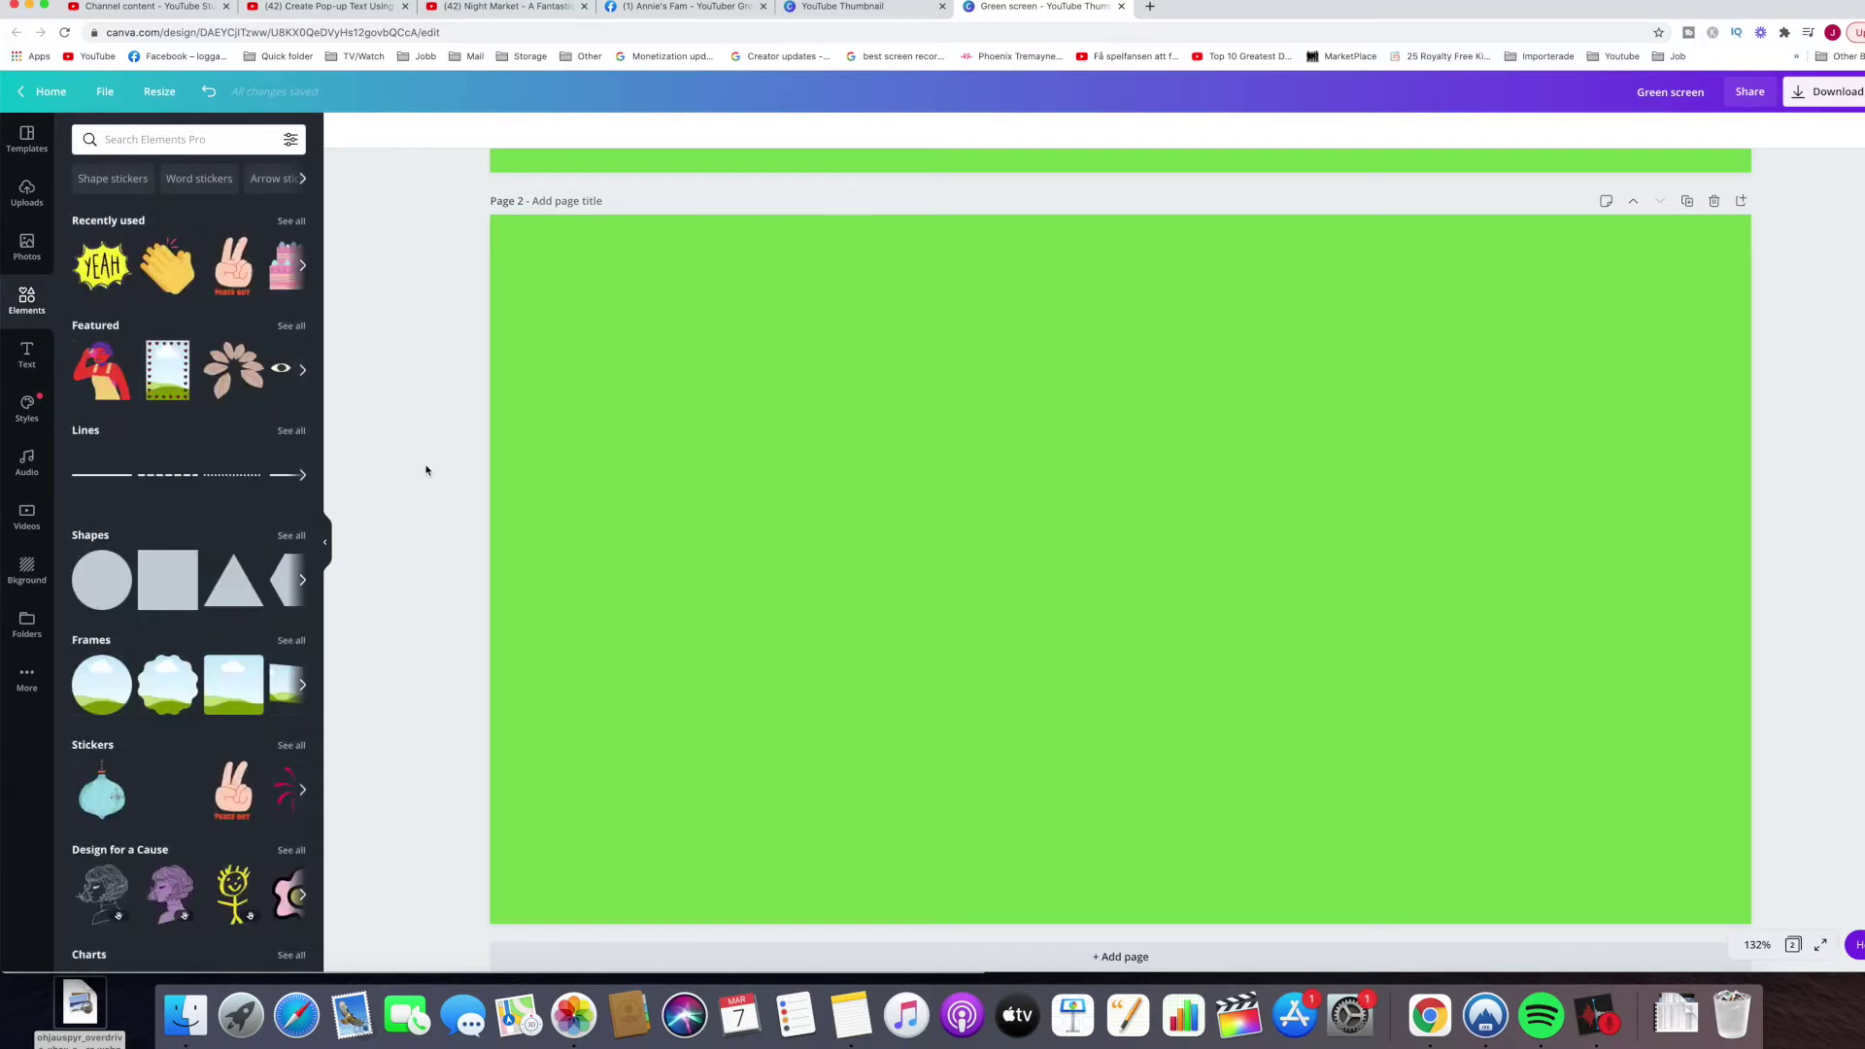
click(94, 279)
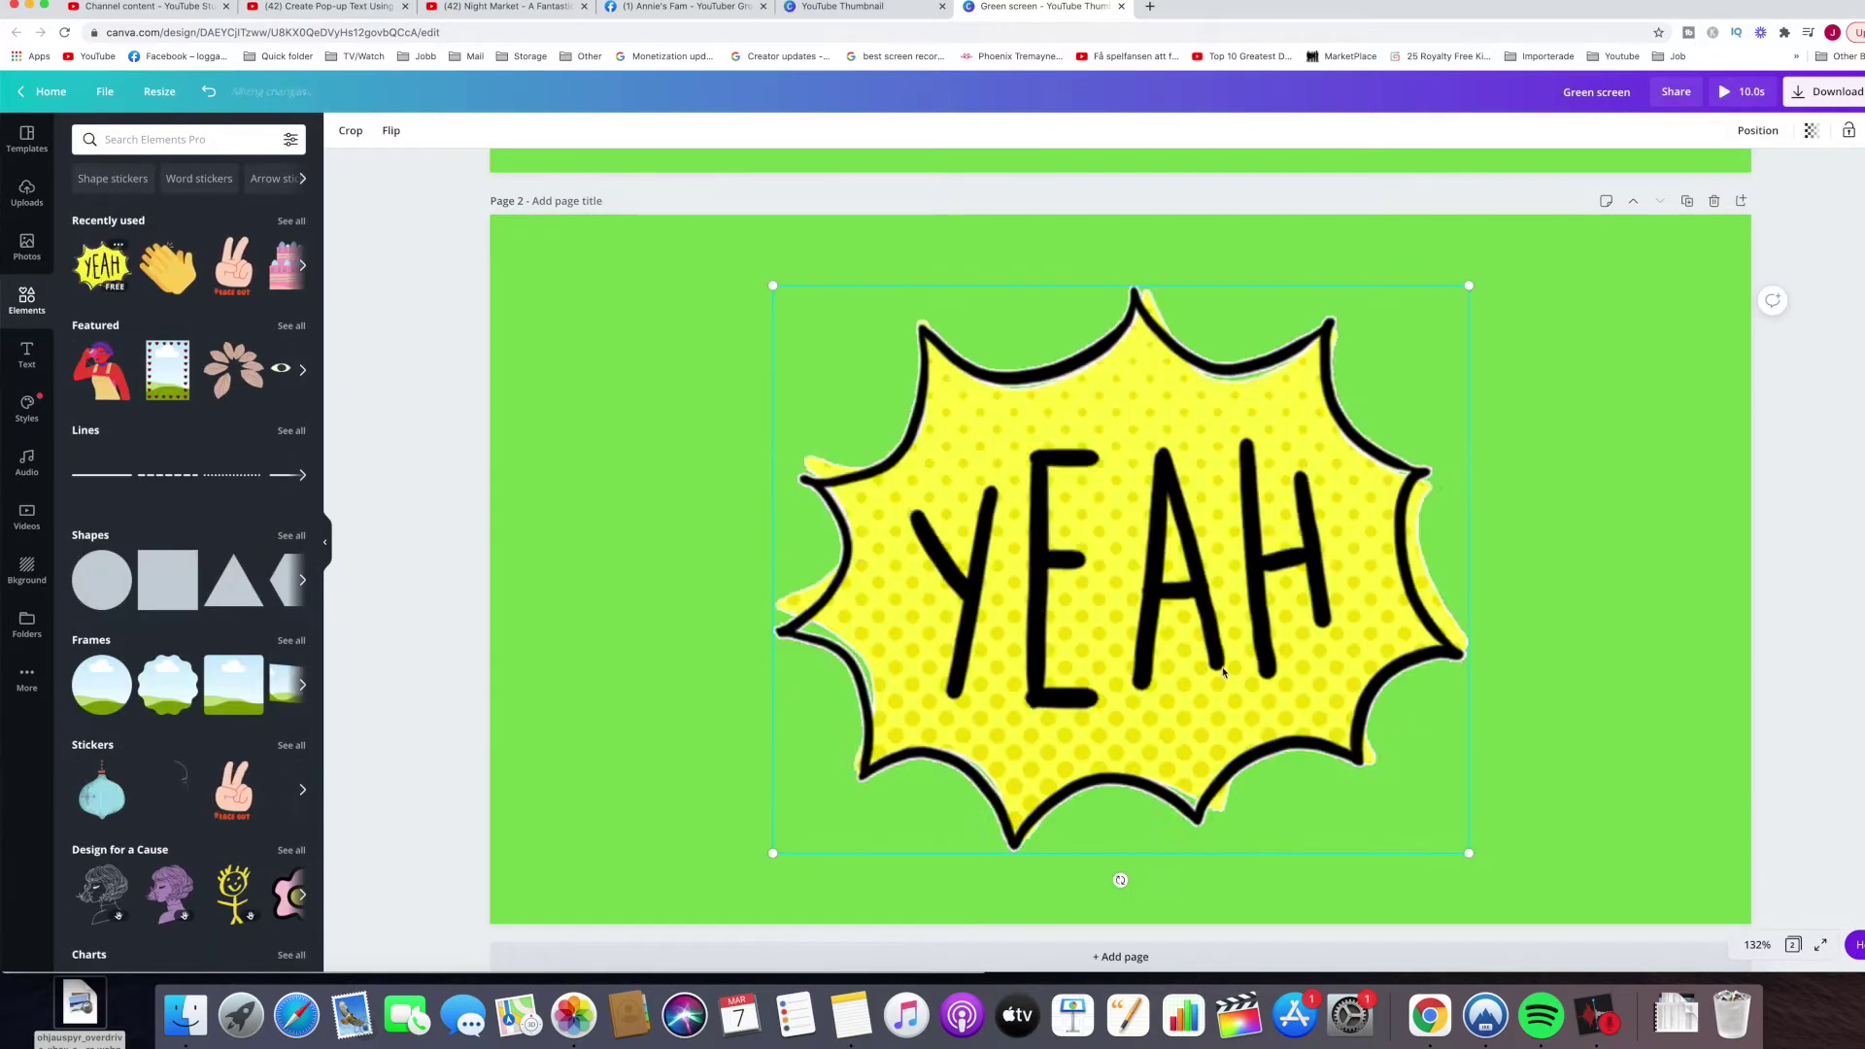
click(290, 140)
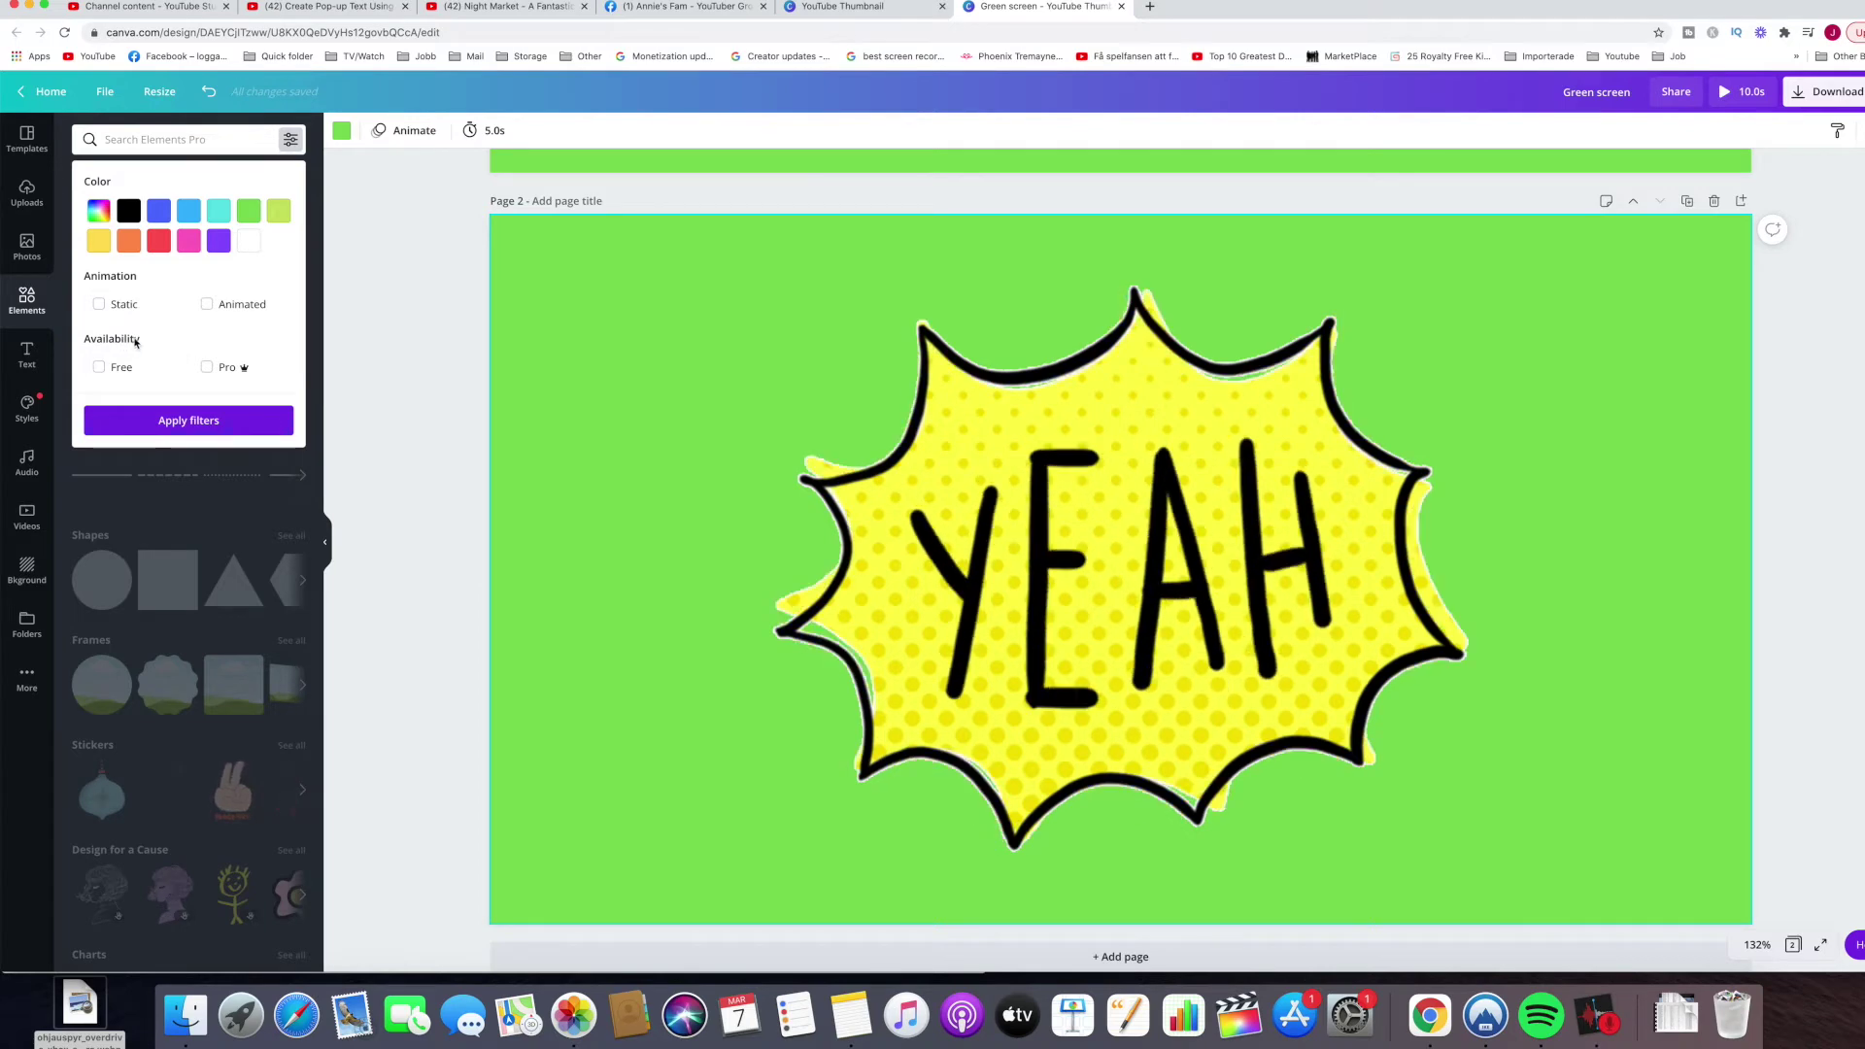
click(99, 367)
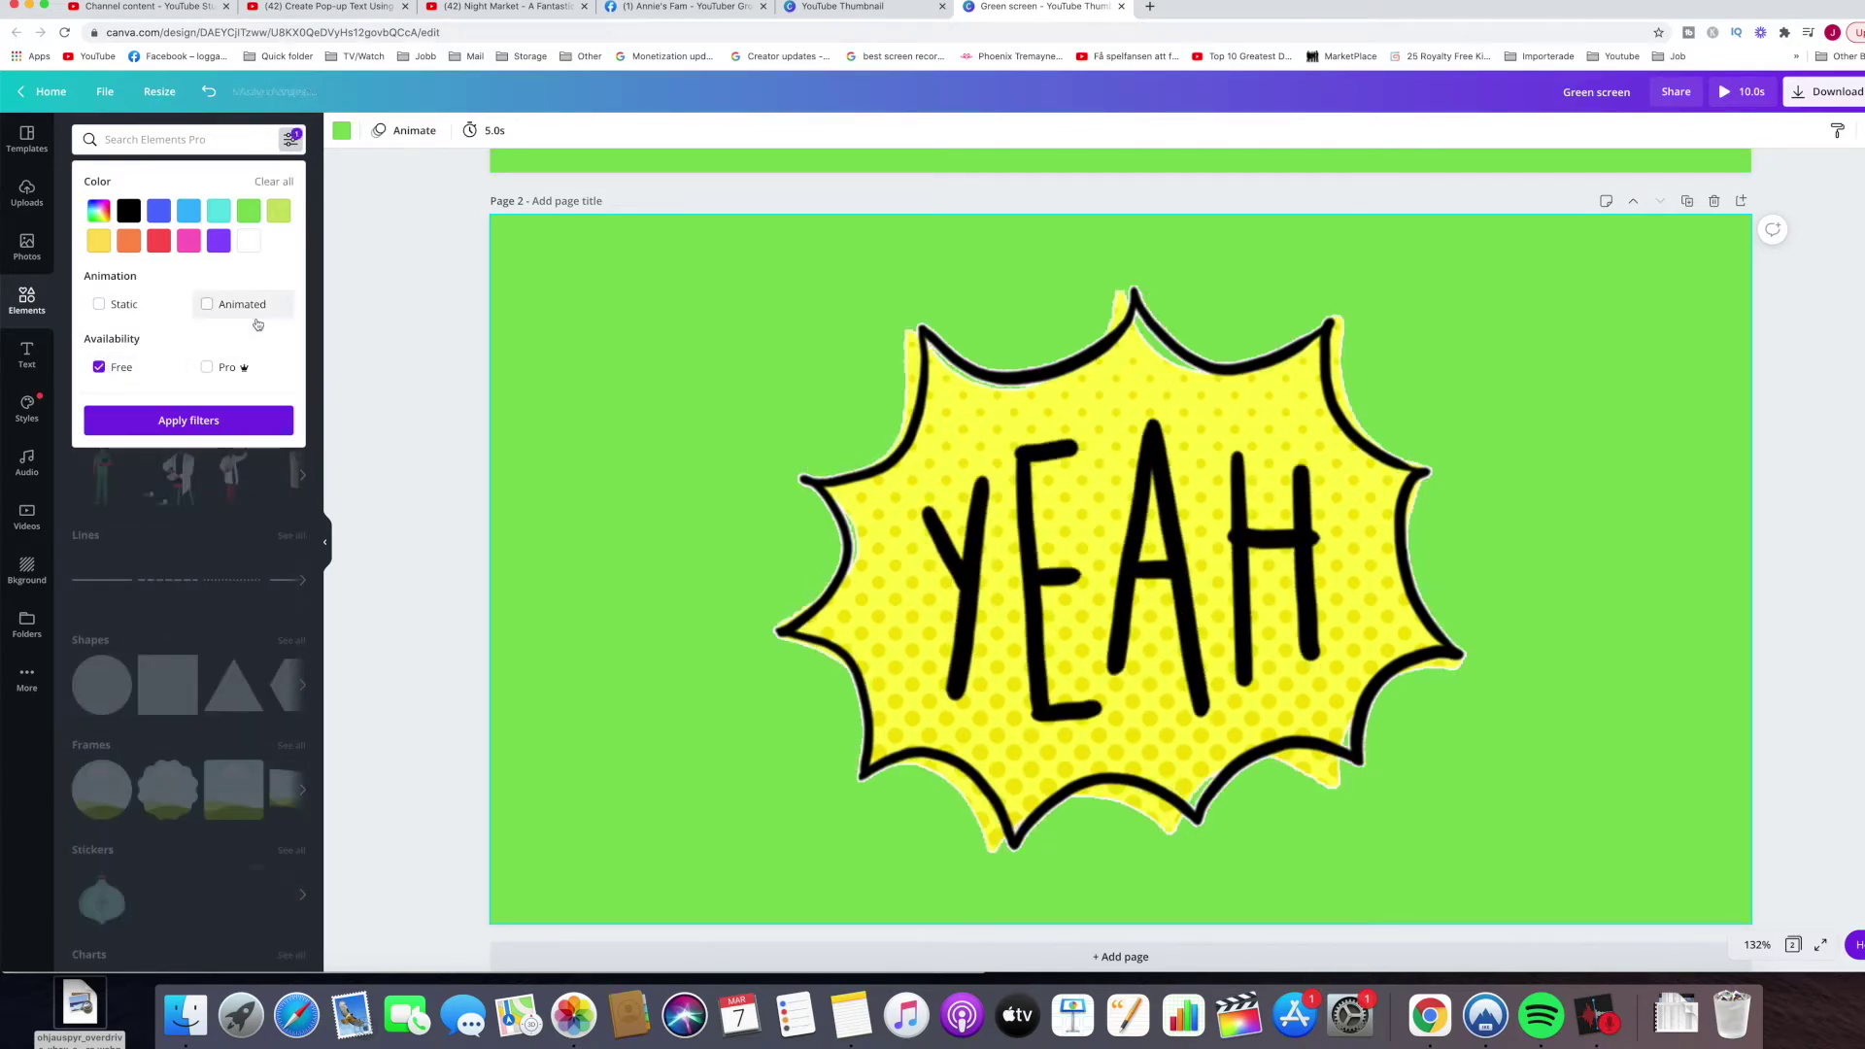
click(207, 304)
click(236, 420)
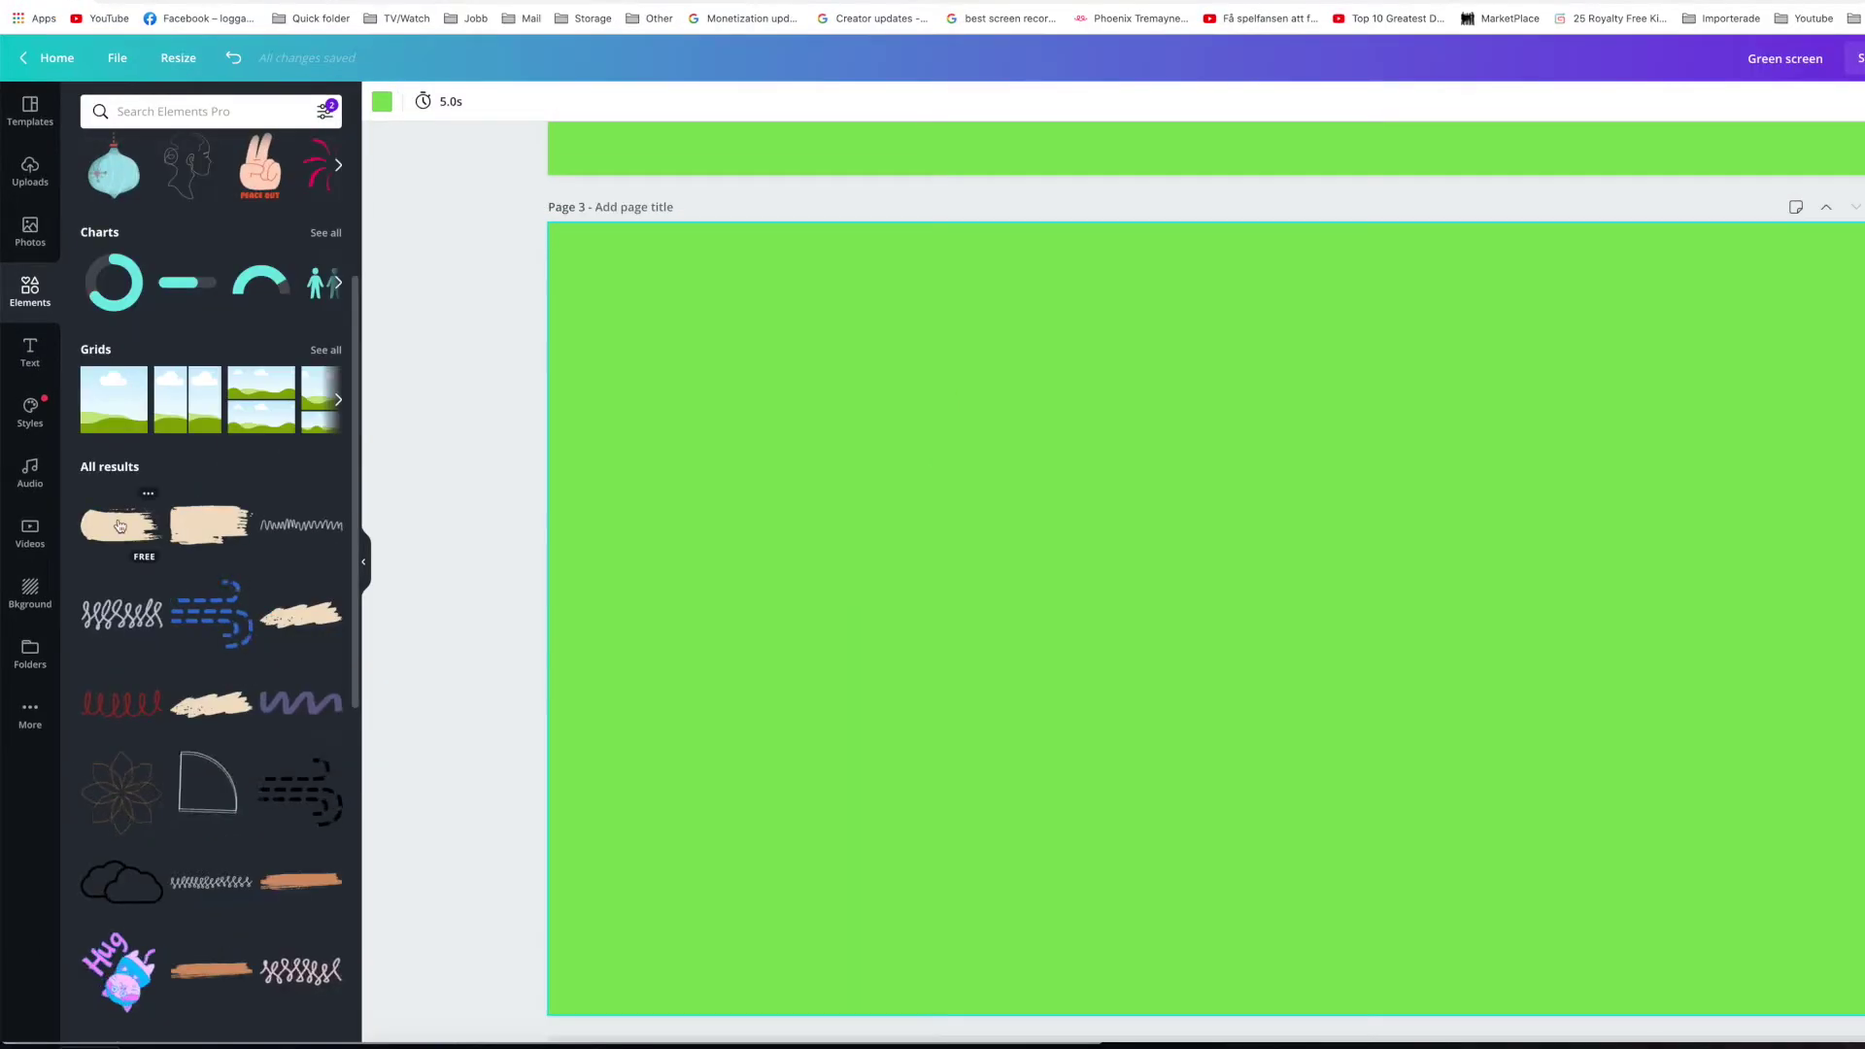
Step: Add a beige brush stroke on Page 3 and tilt it counter-clockwise
click(107, 509)
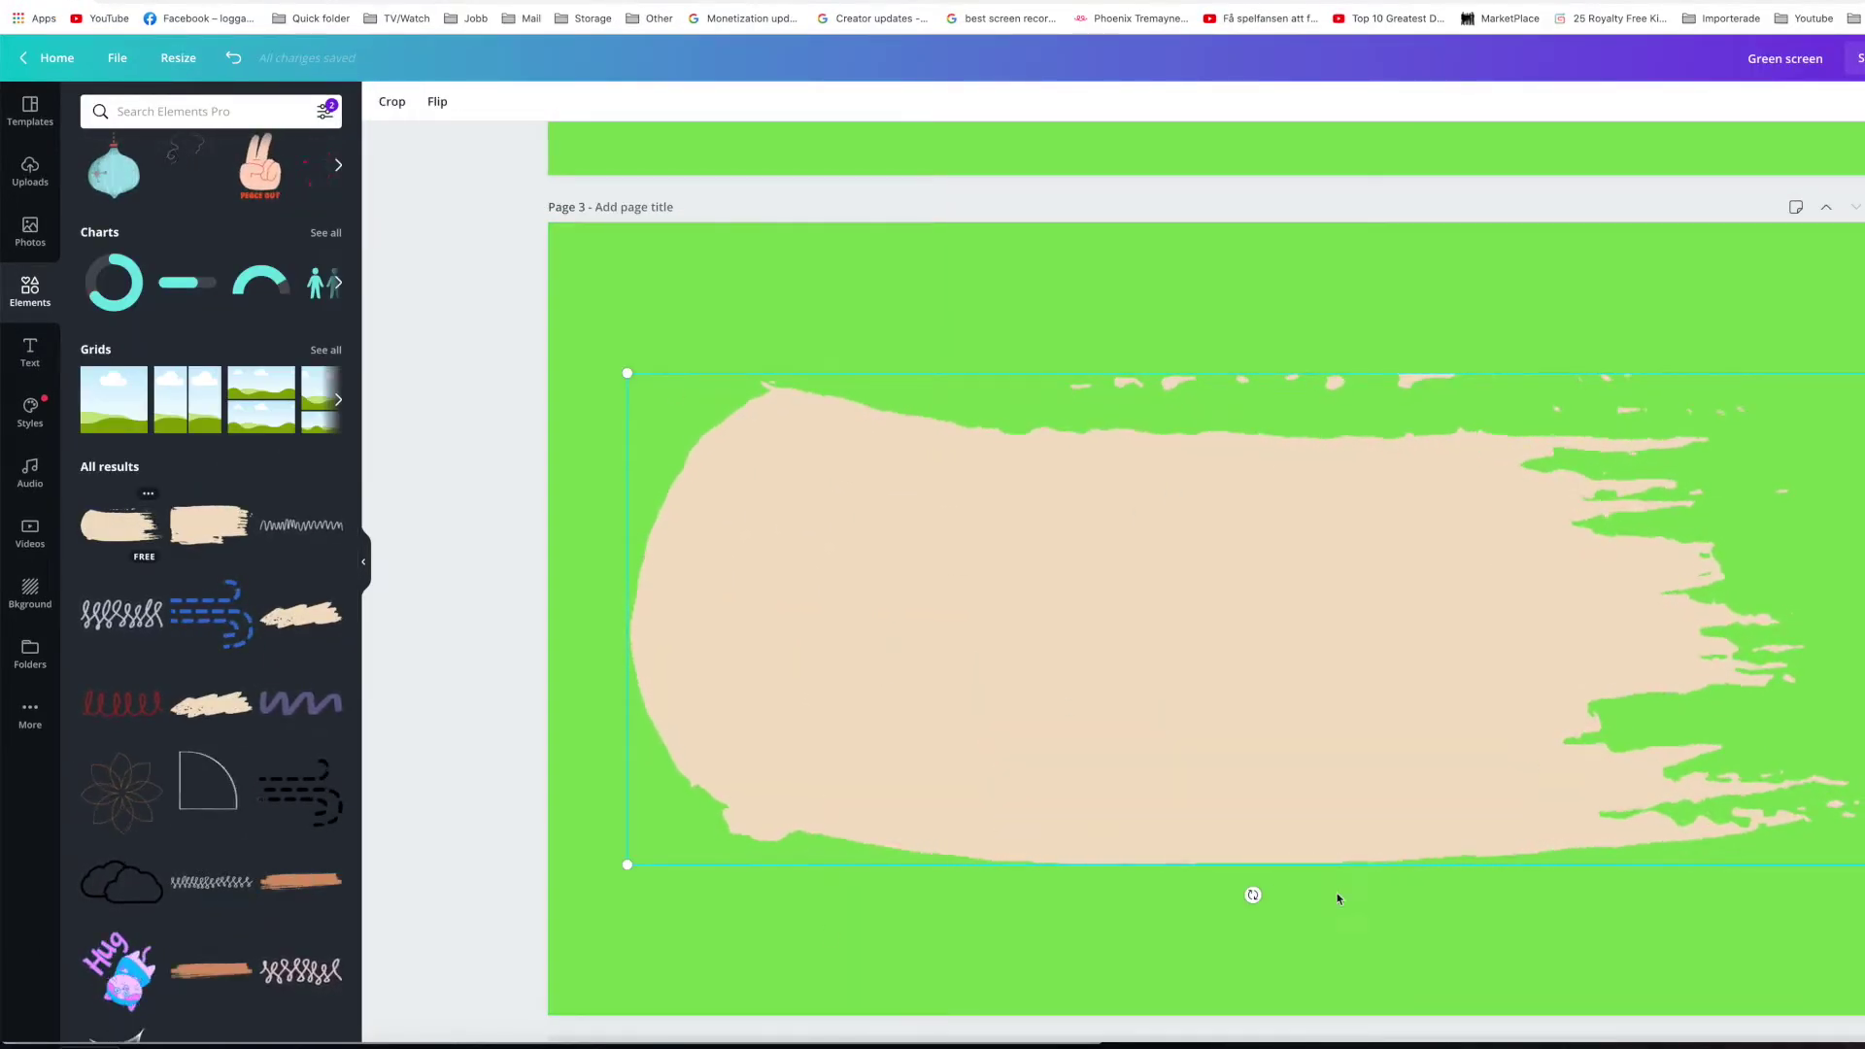
mouse_move(1253, 895)
mouse_down()
mouse_move(1337, 883)
mouse_move(1137, 637)
mouse_up()
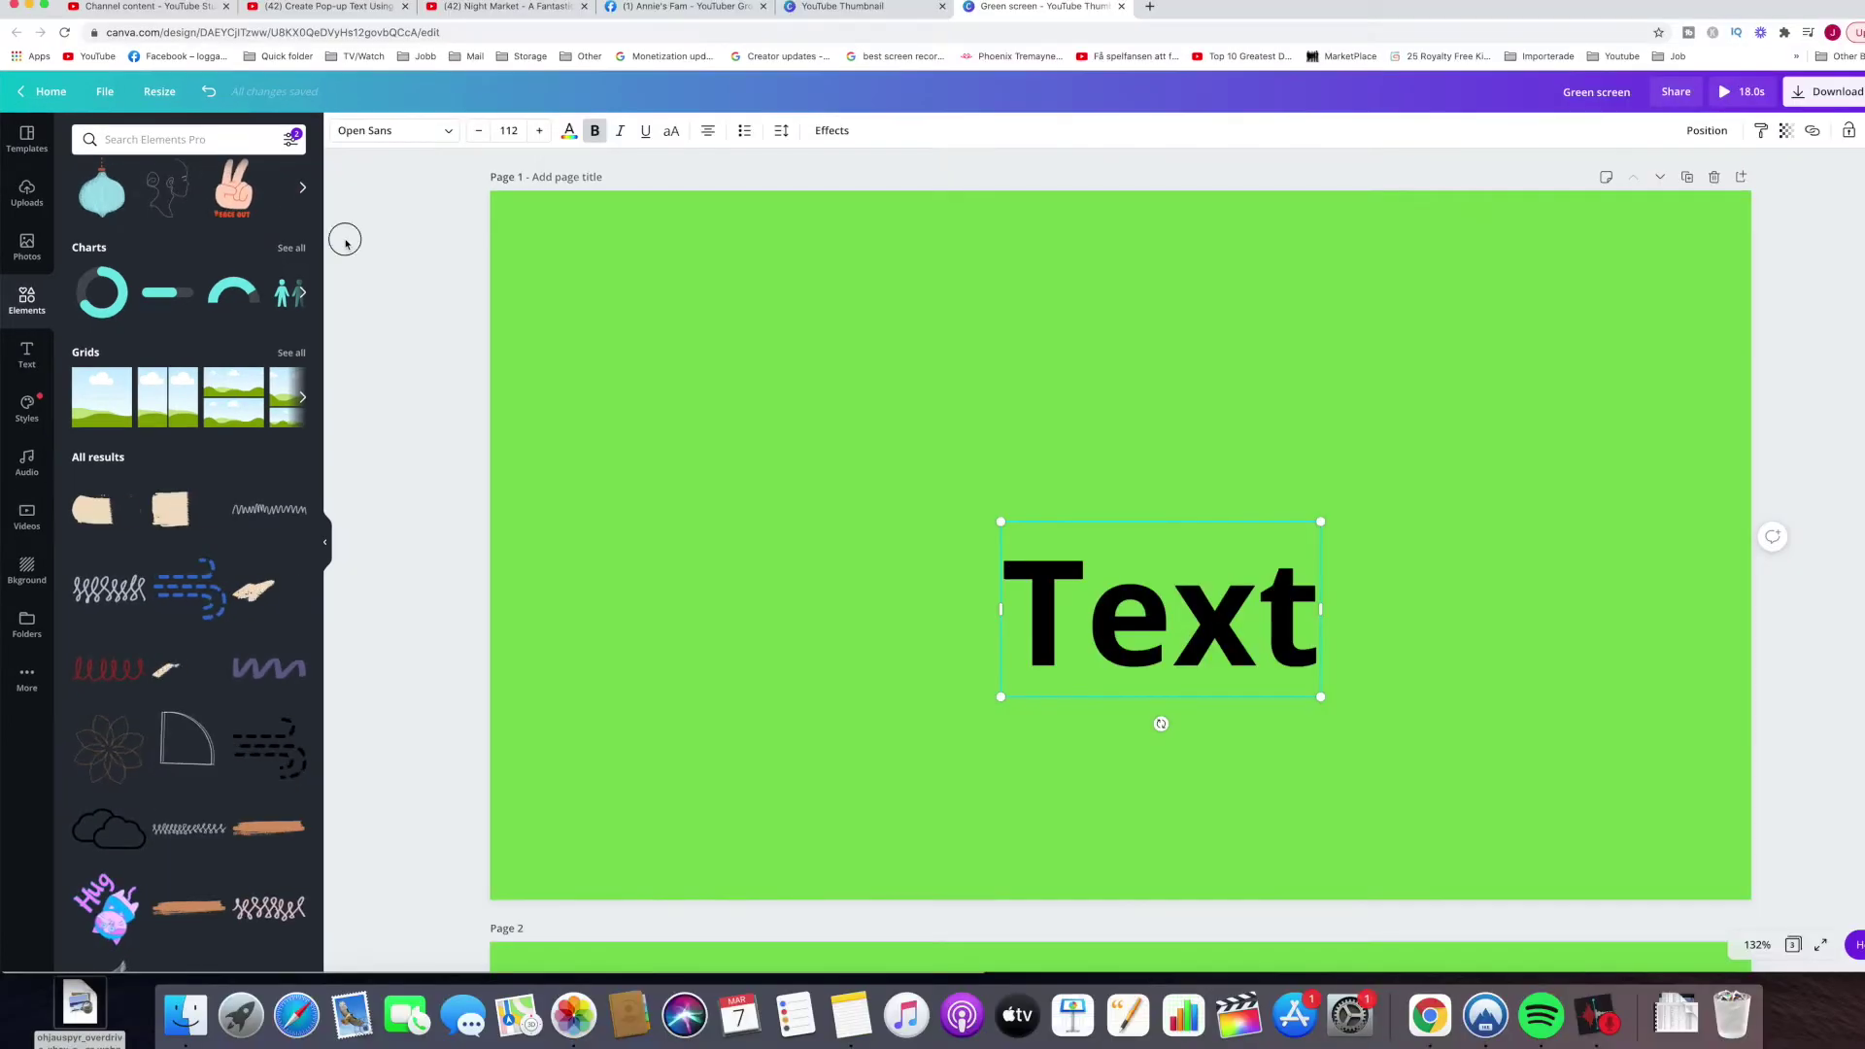
click(735, 383)
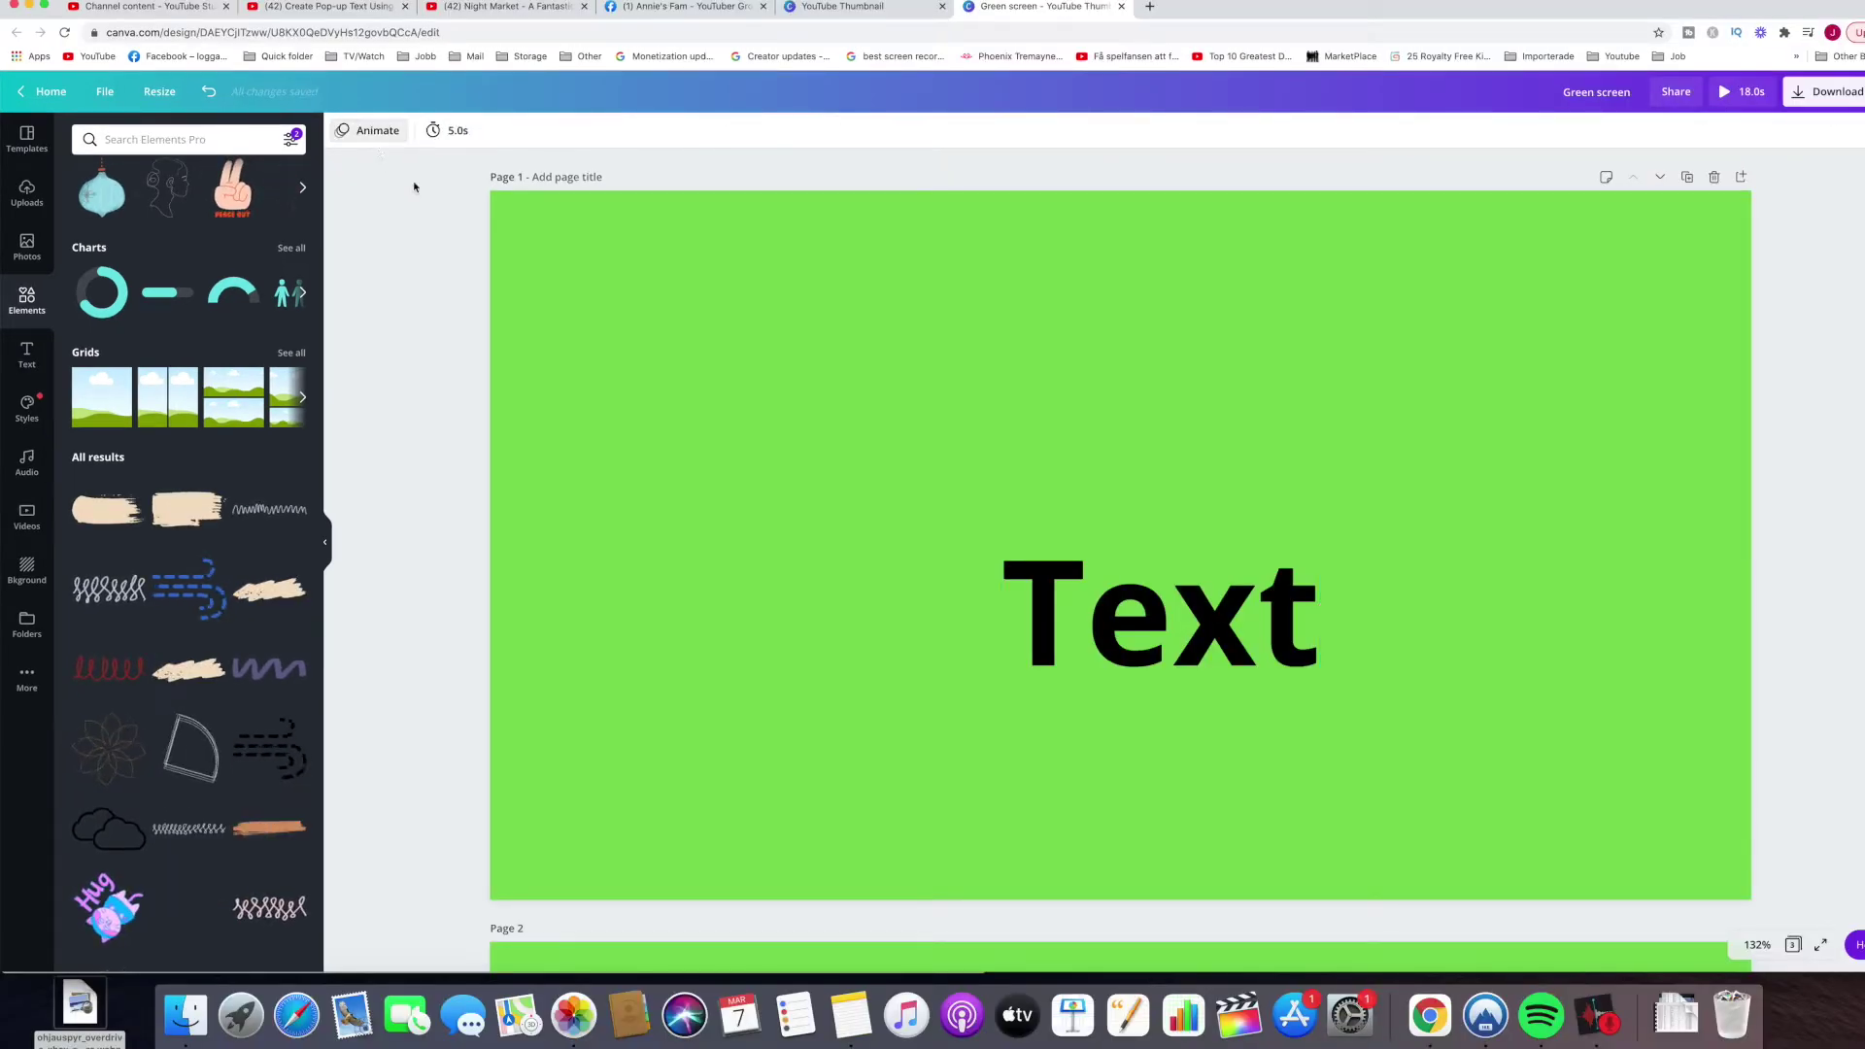
Step: Preview Rise, Pop, Stomp, Fade, Pan and Block on Page 1, then apply Tumble
click(763, 392)
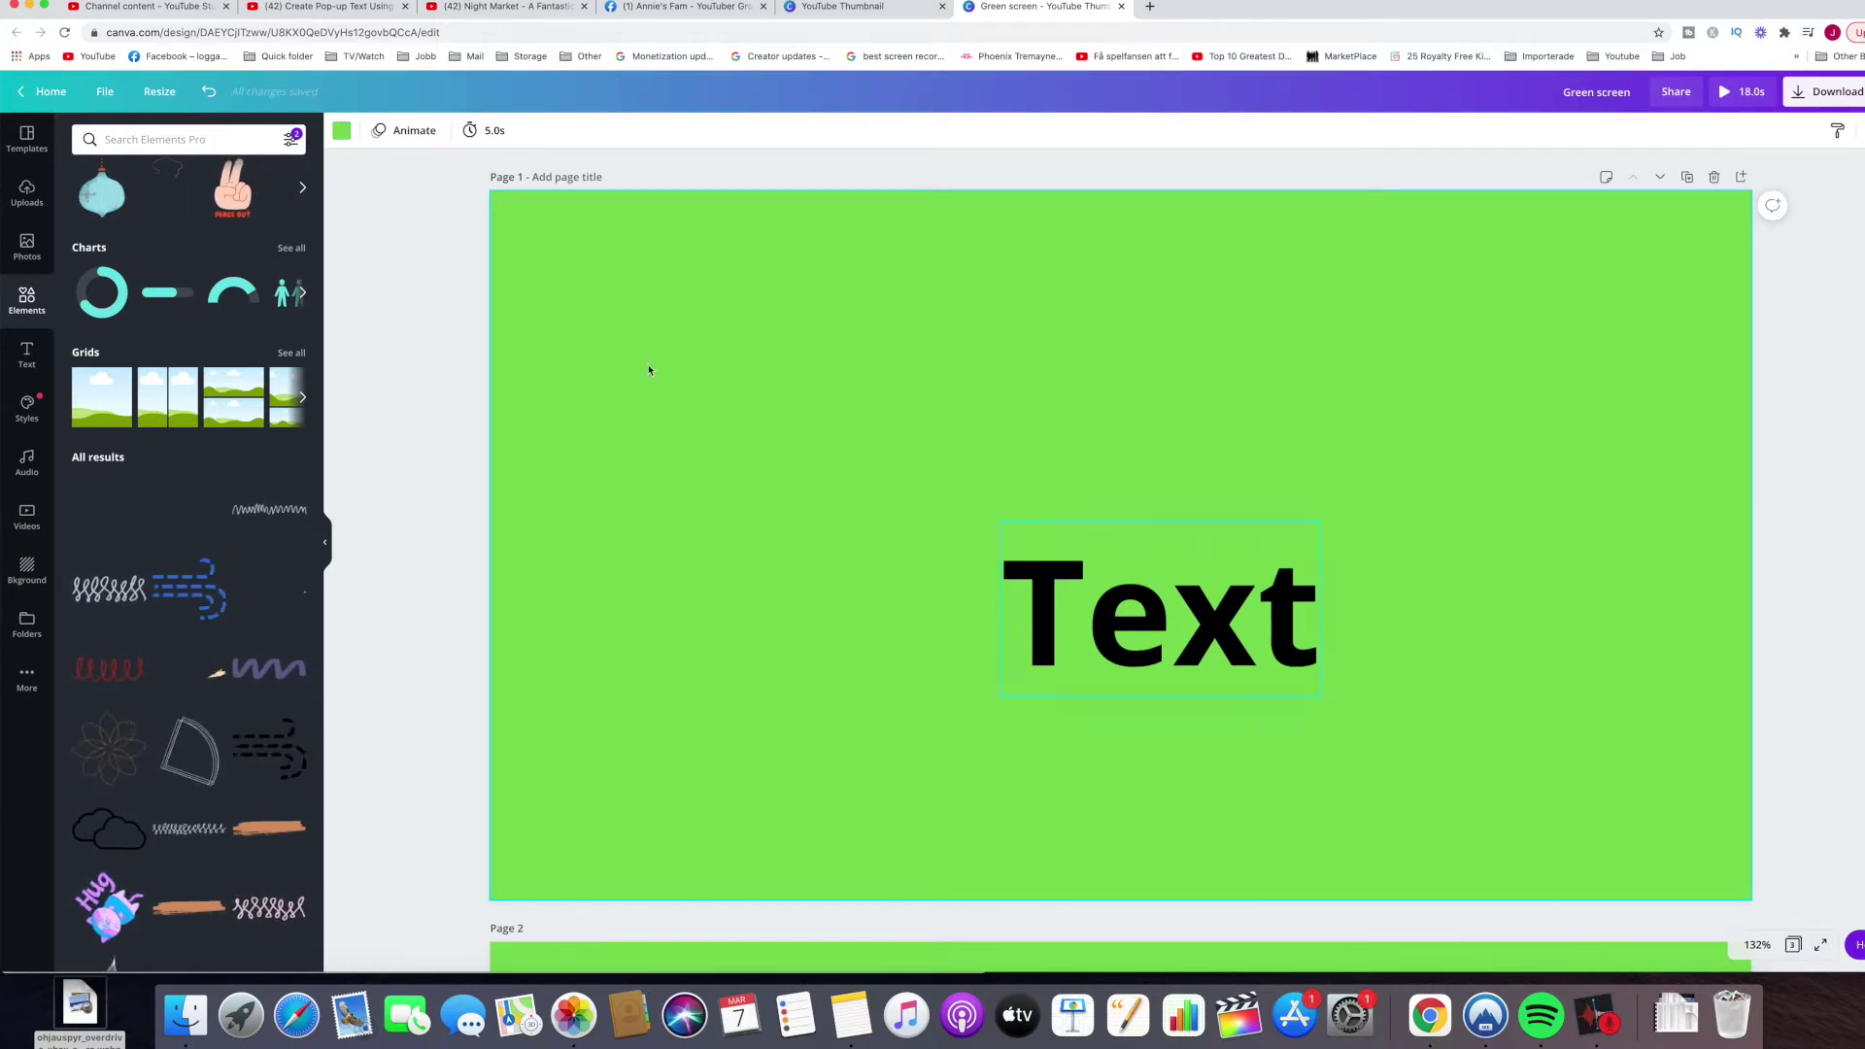
click(396, 133)
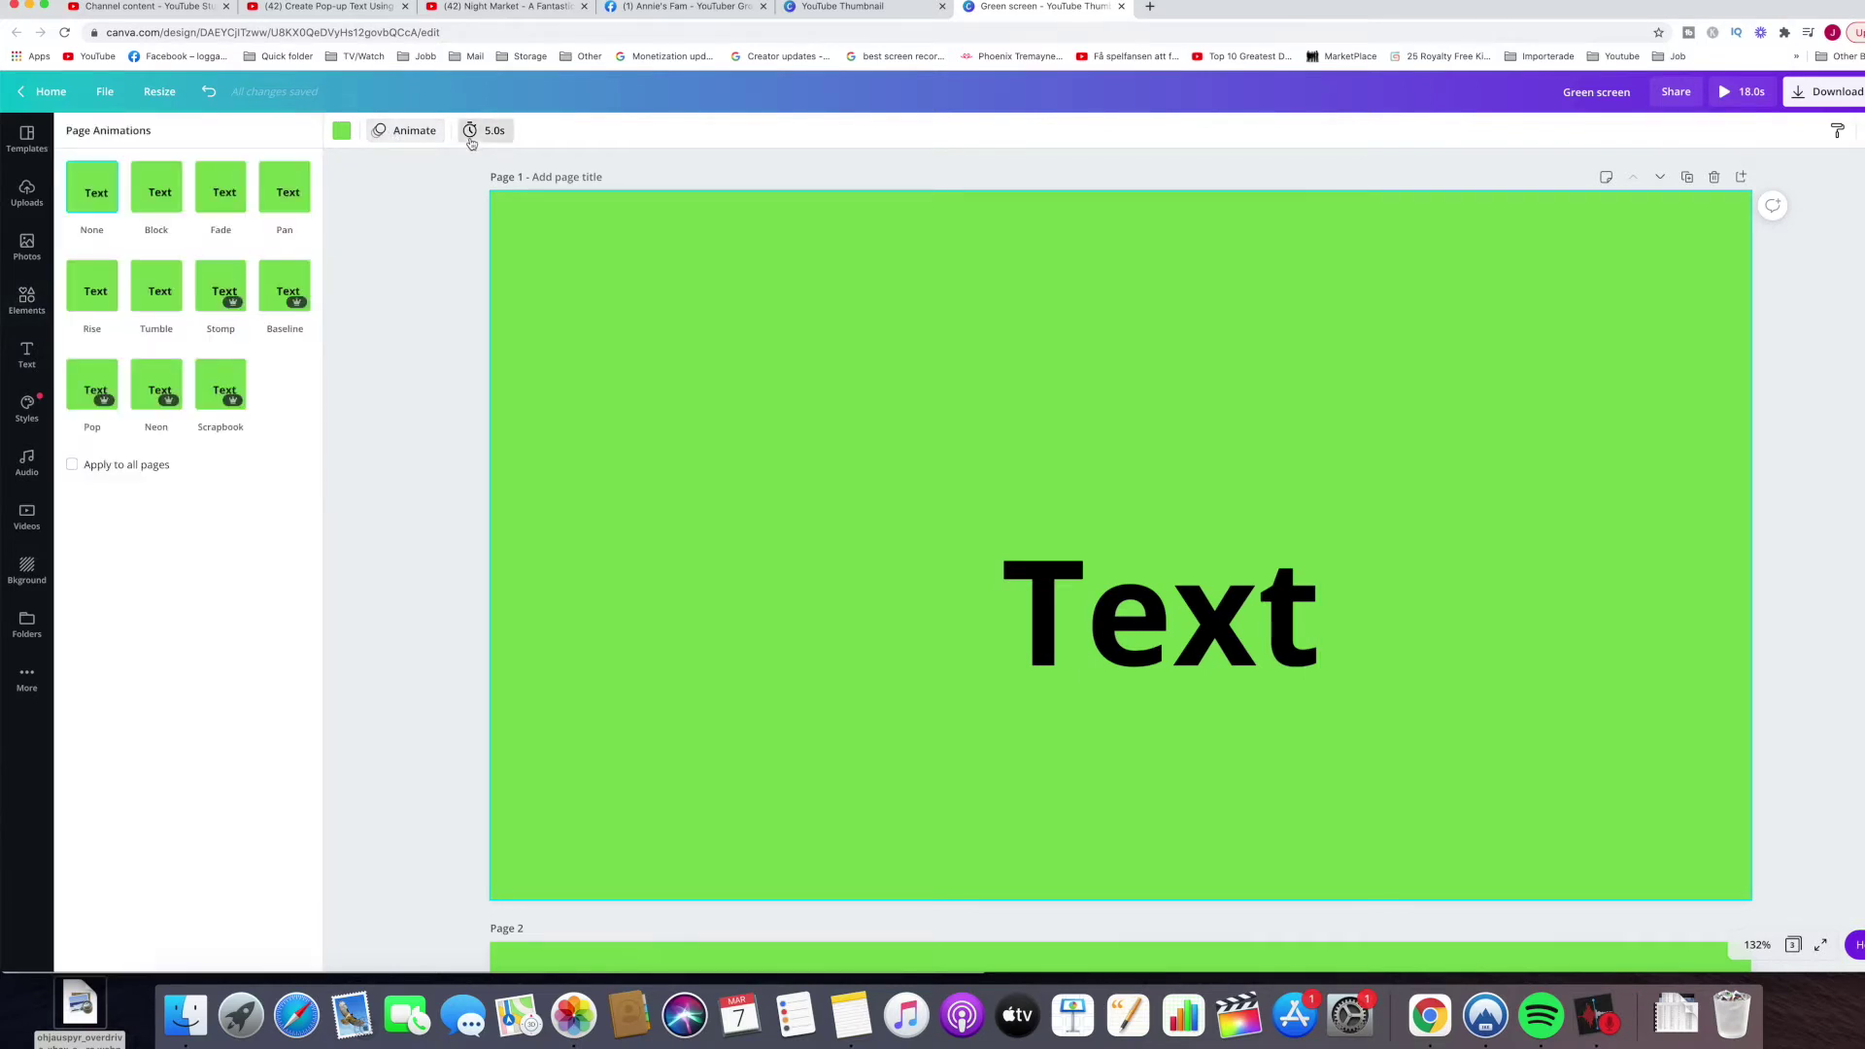
click(87, 304)
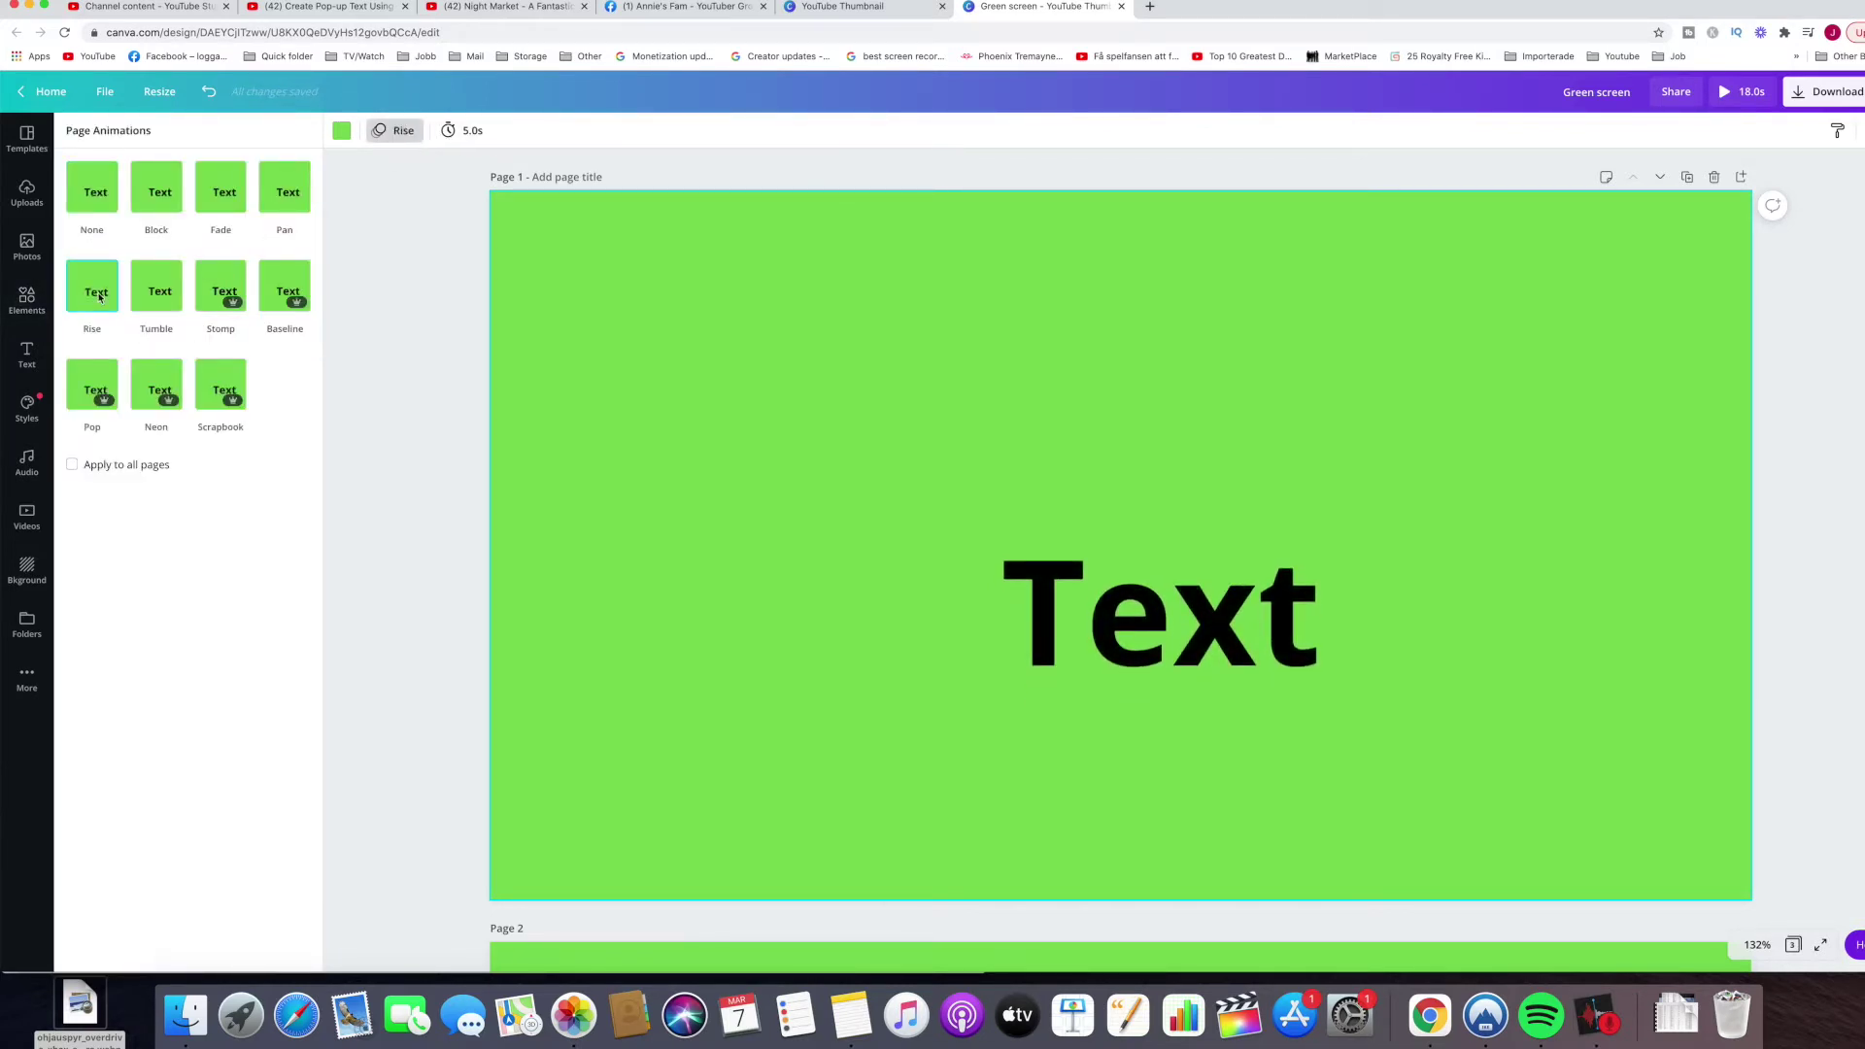
click(149, 306)
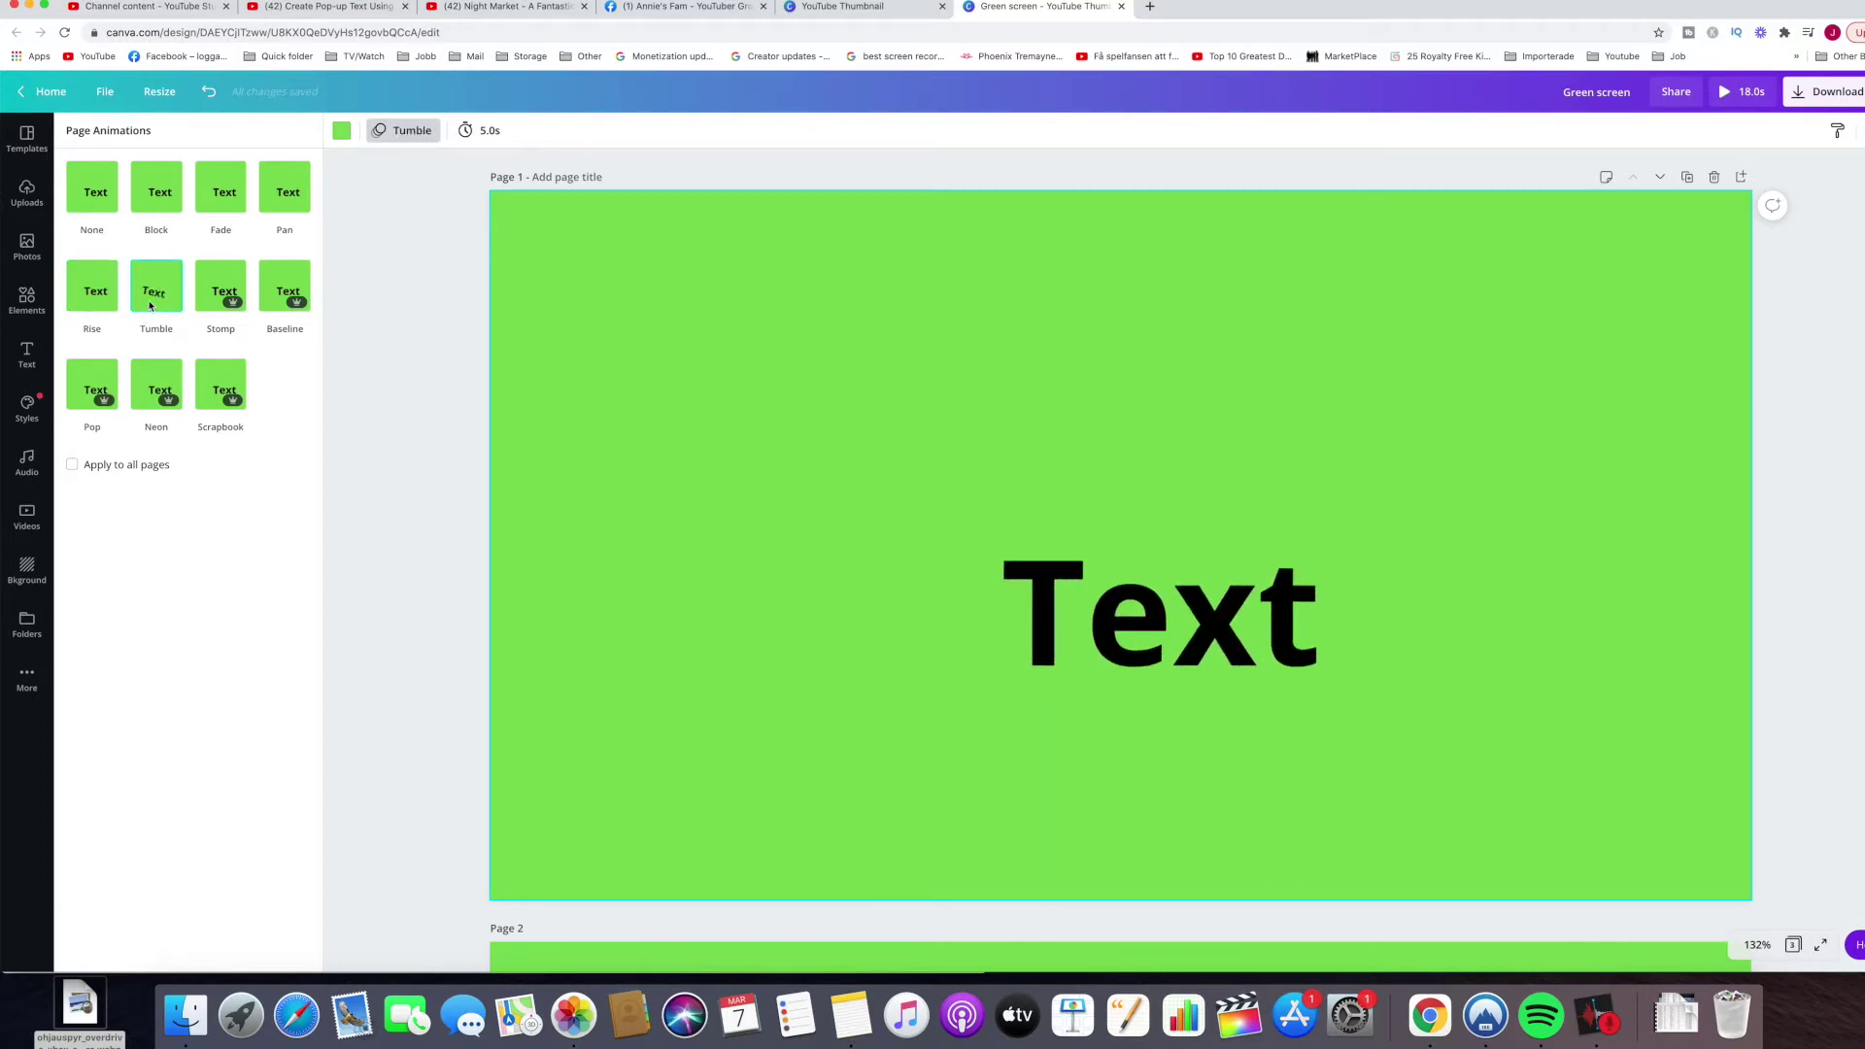
click(89, 402)
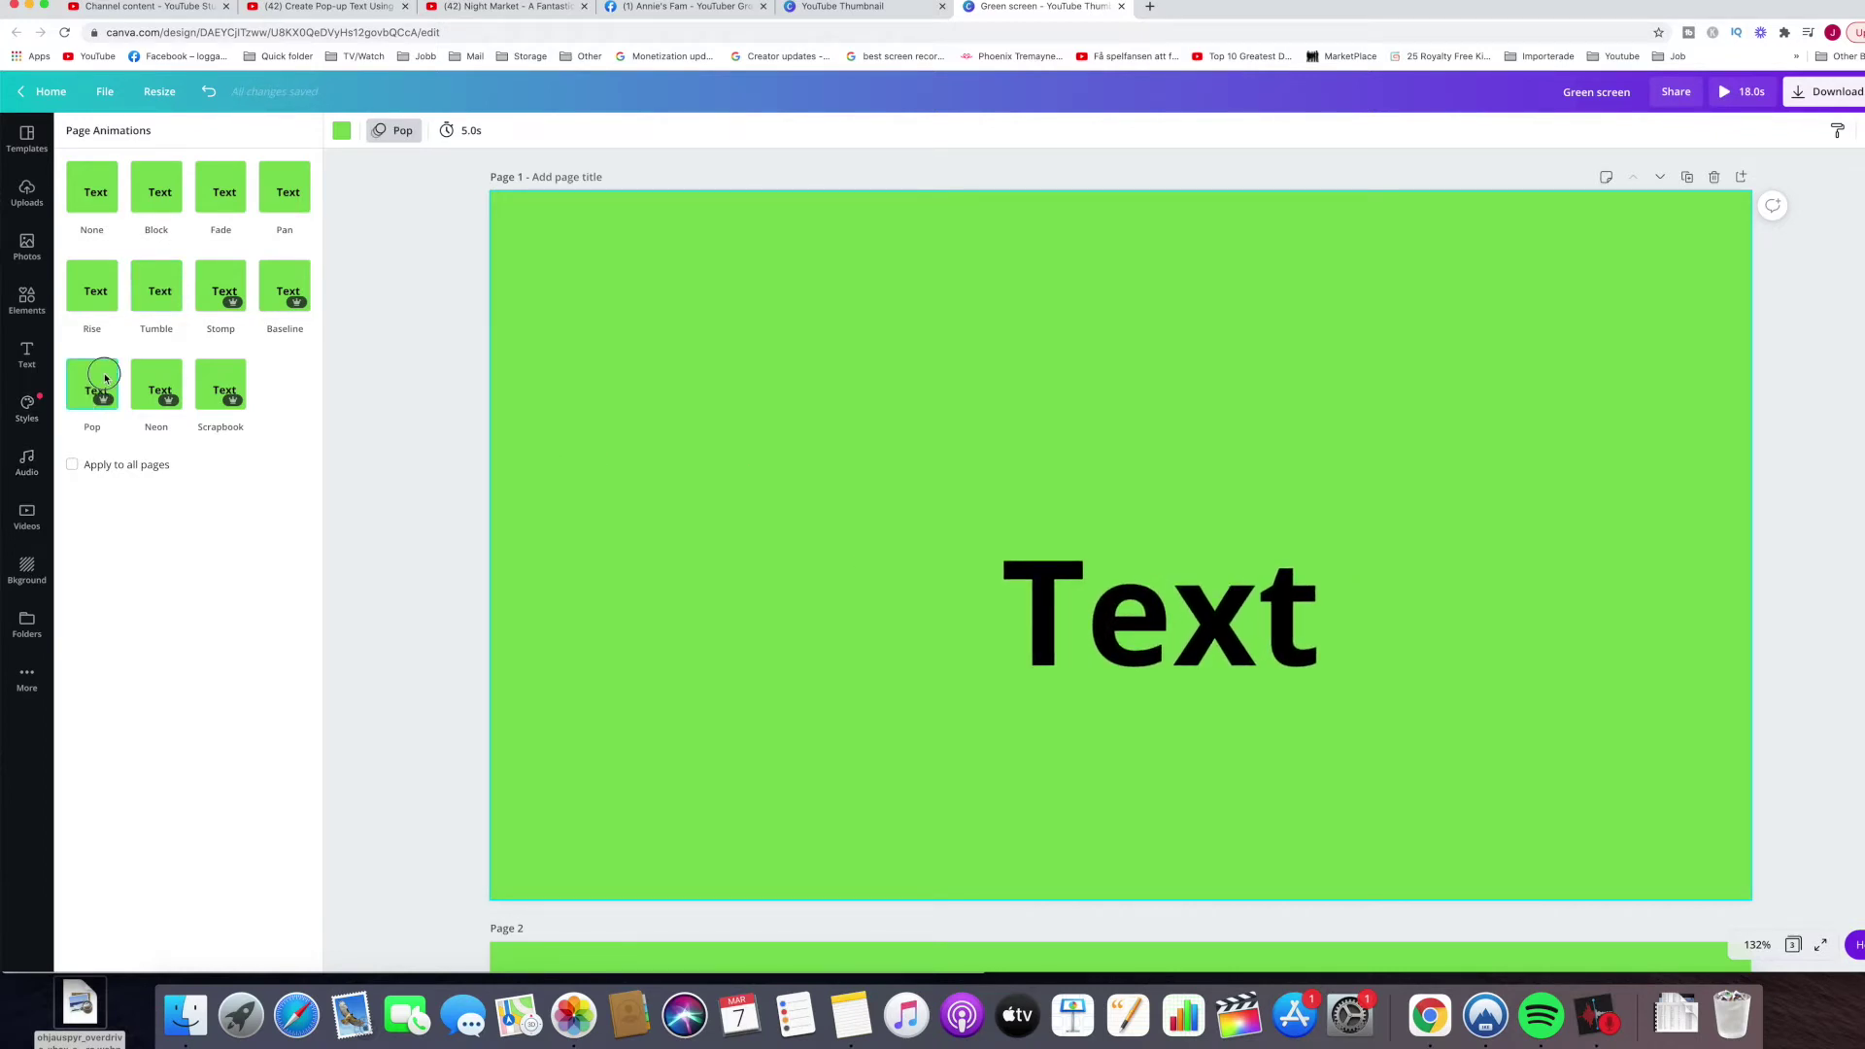
click(230, 300)
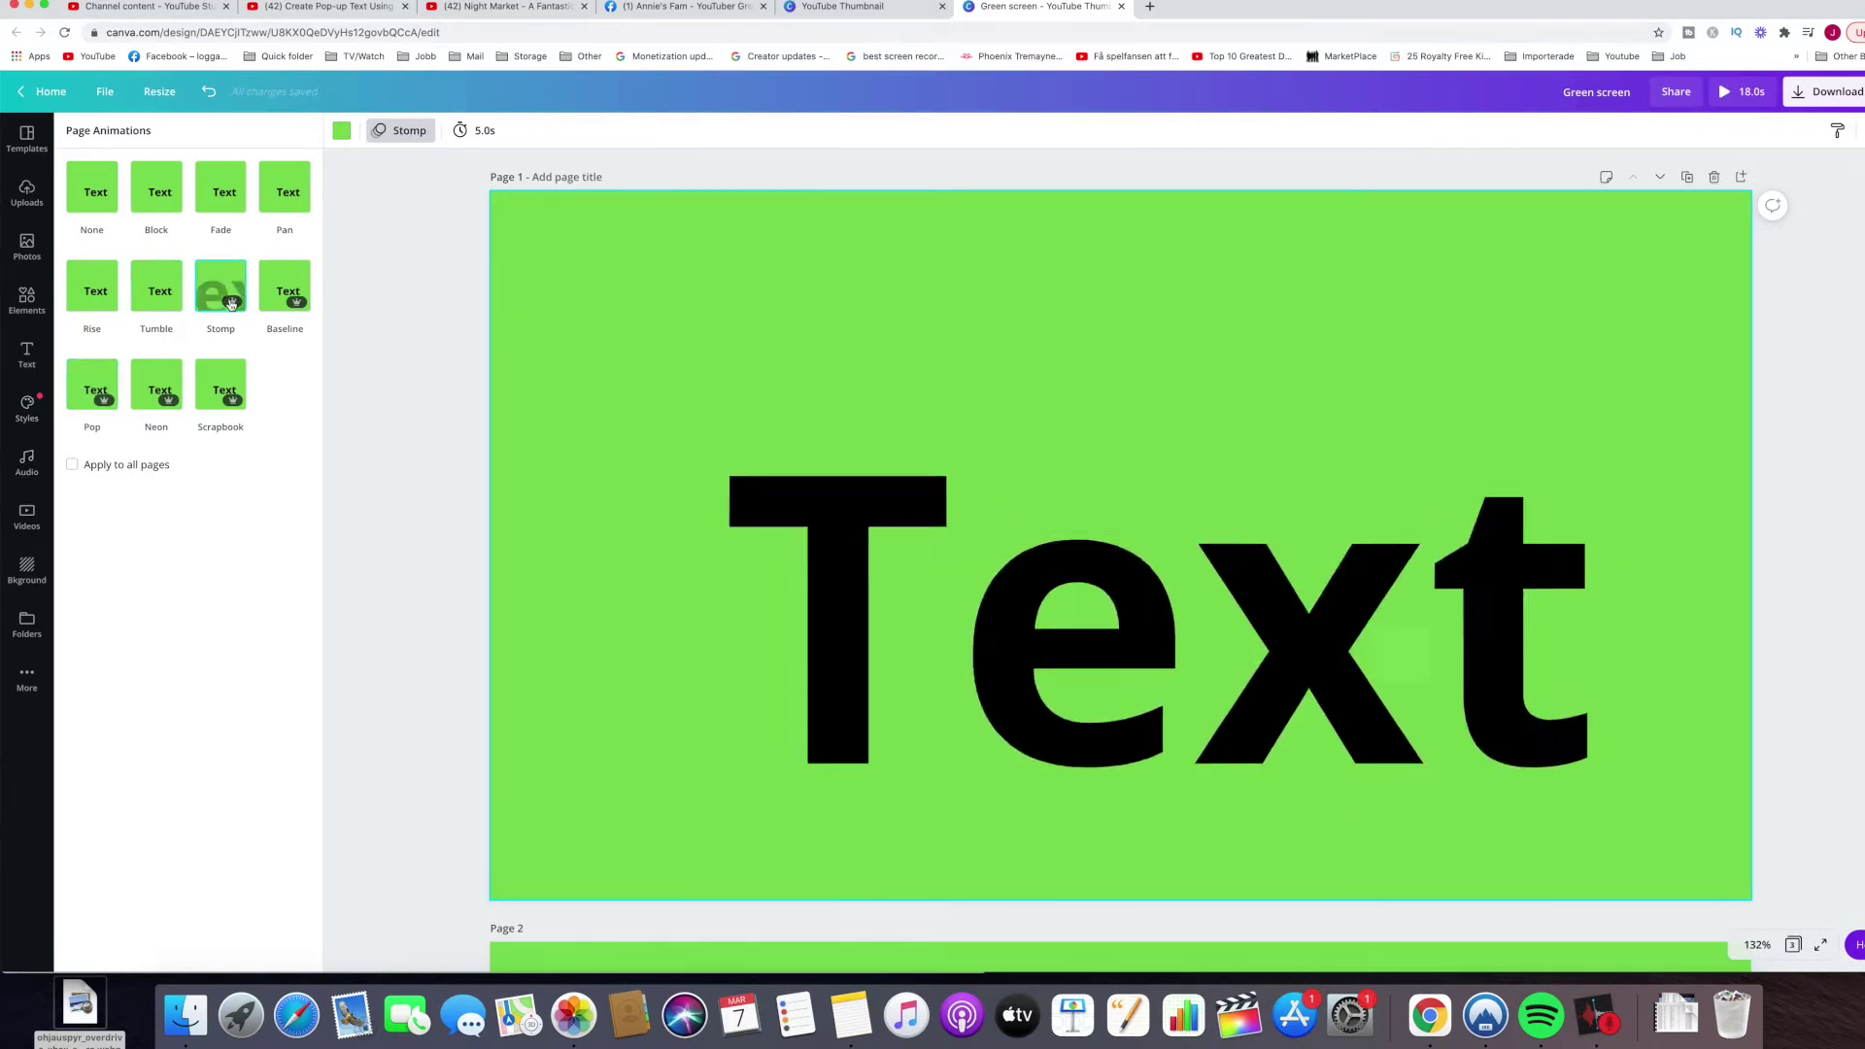
click(217, 197)
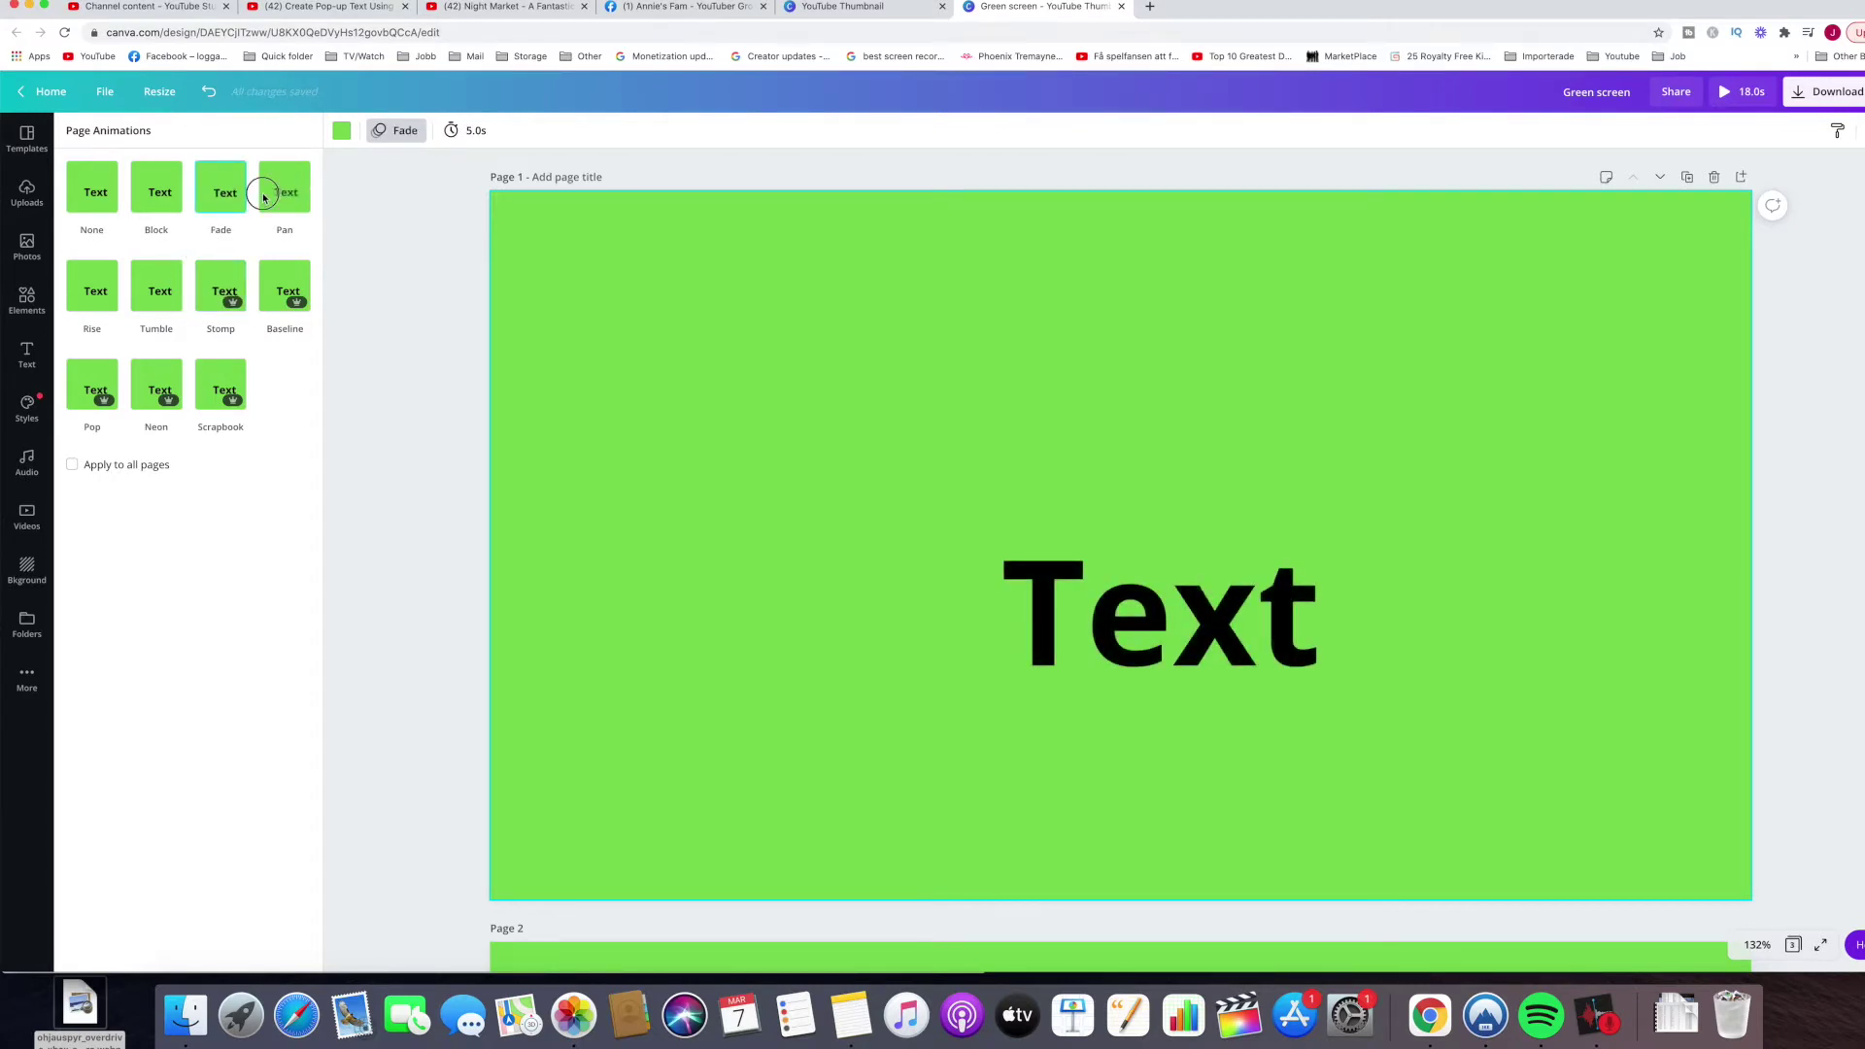
click(263, 198)
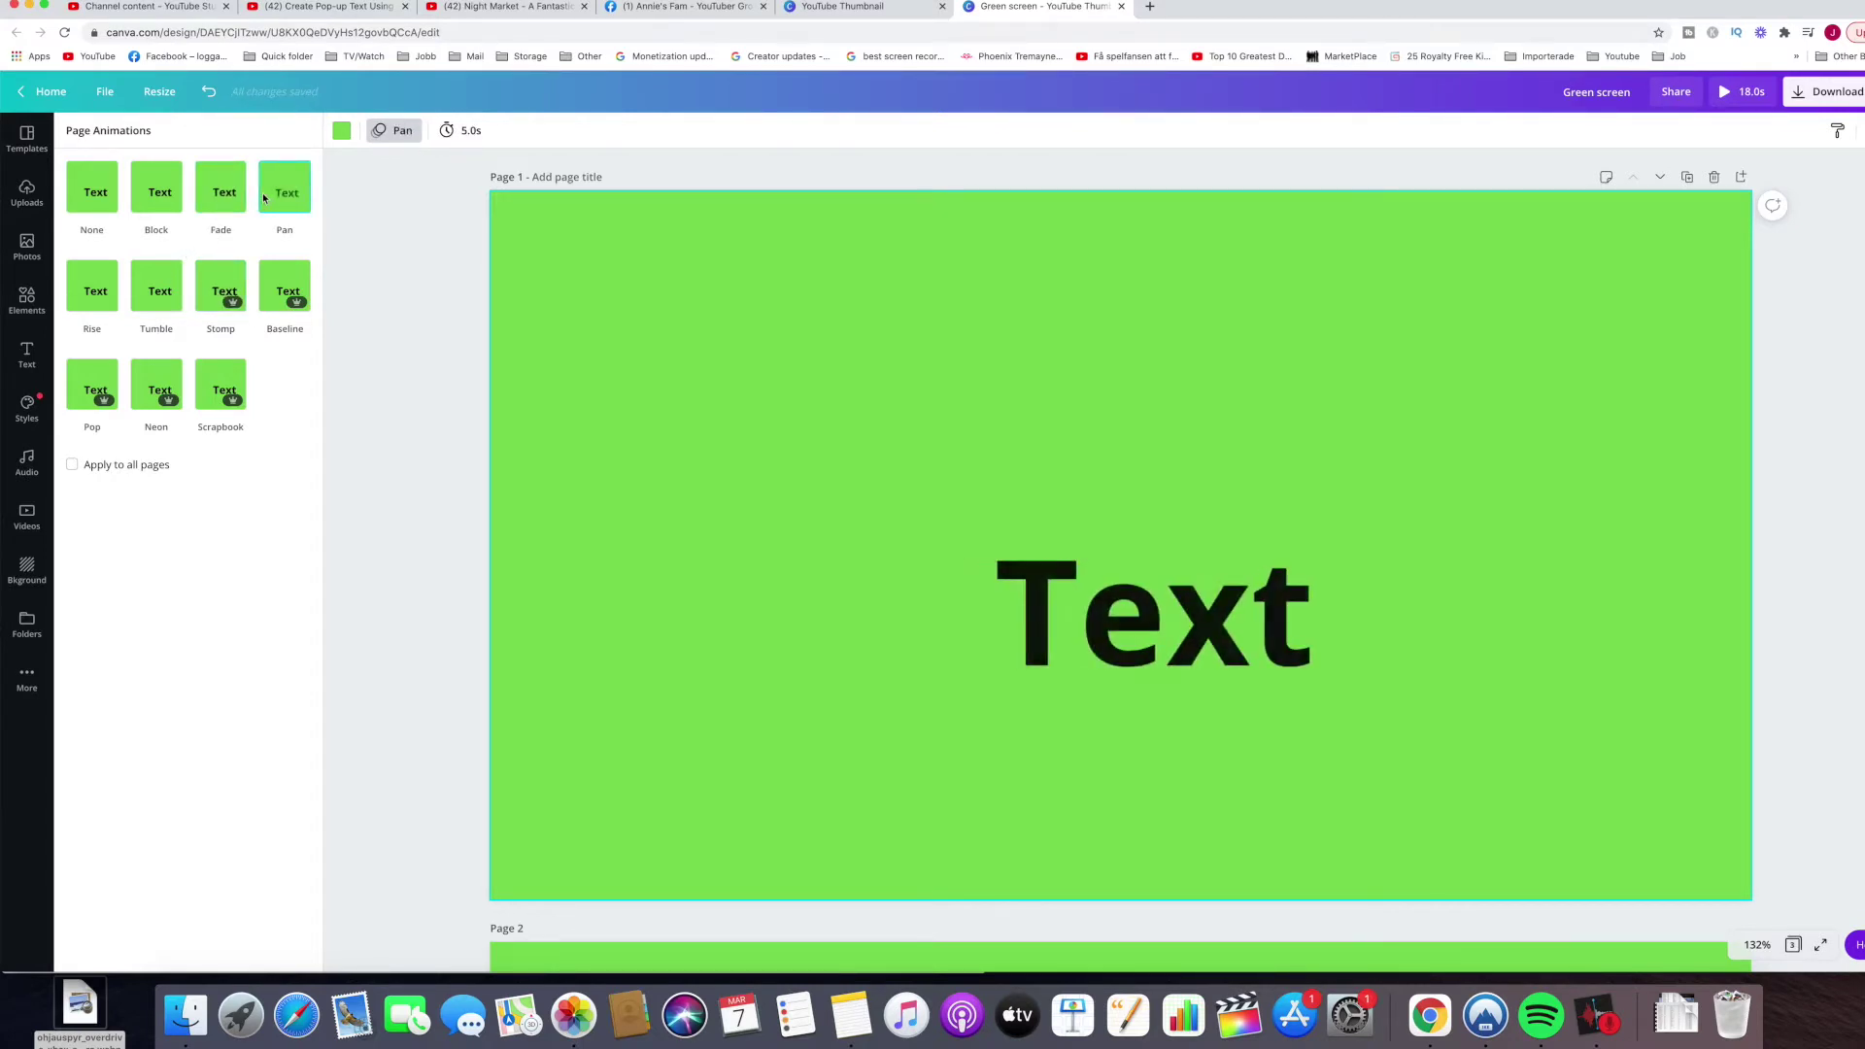
click(161, 203)
click(148, 301)
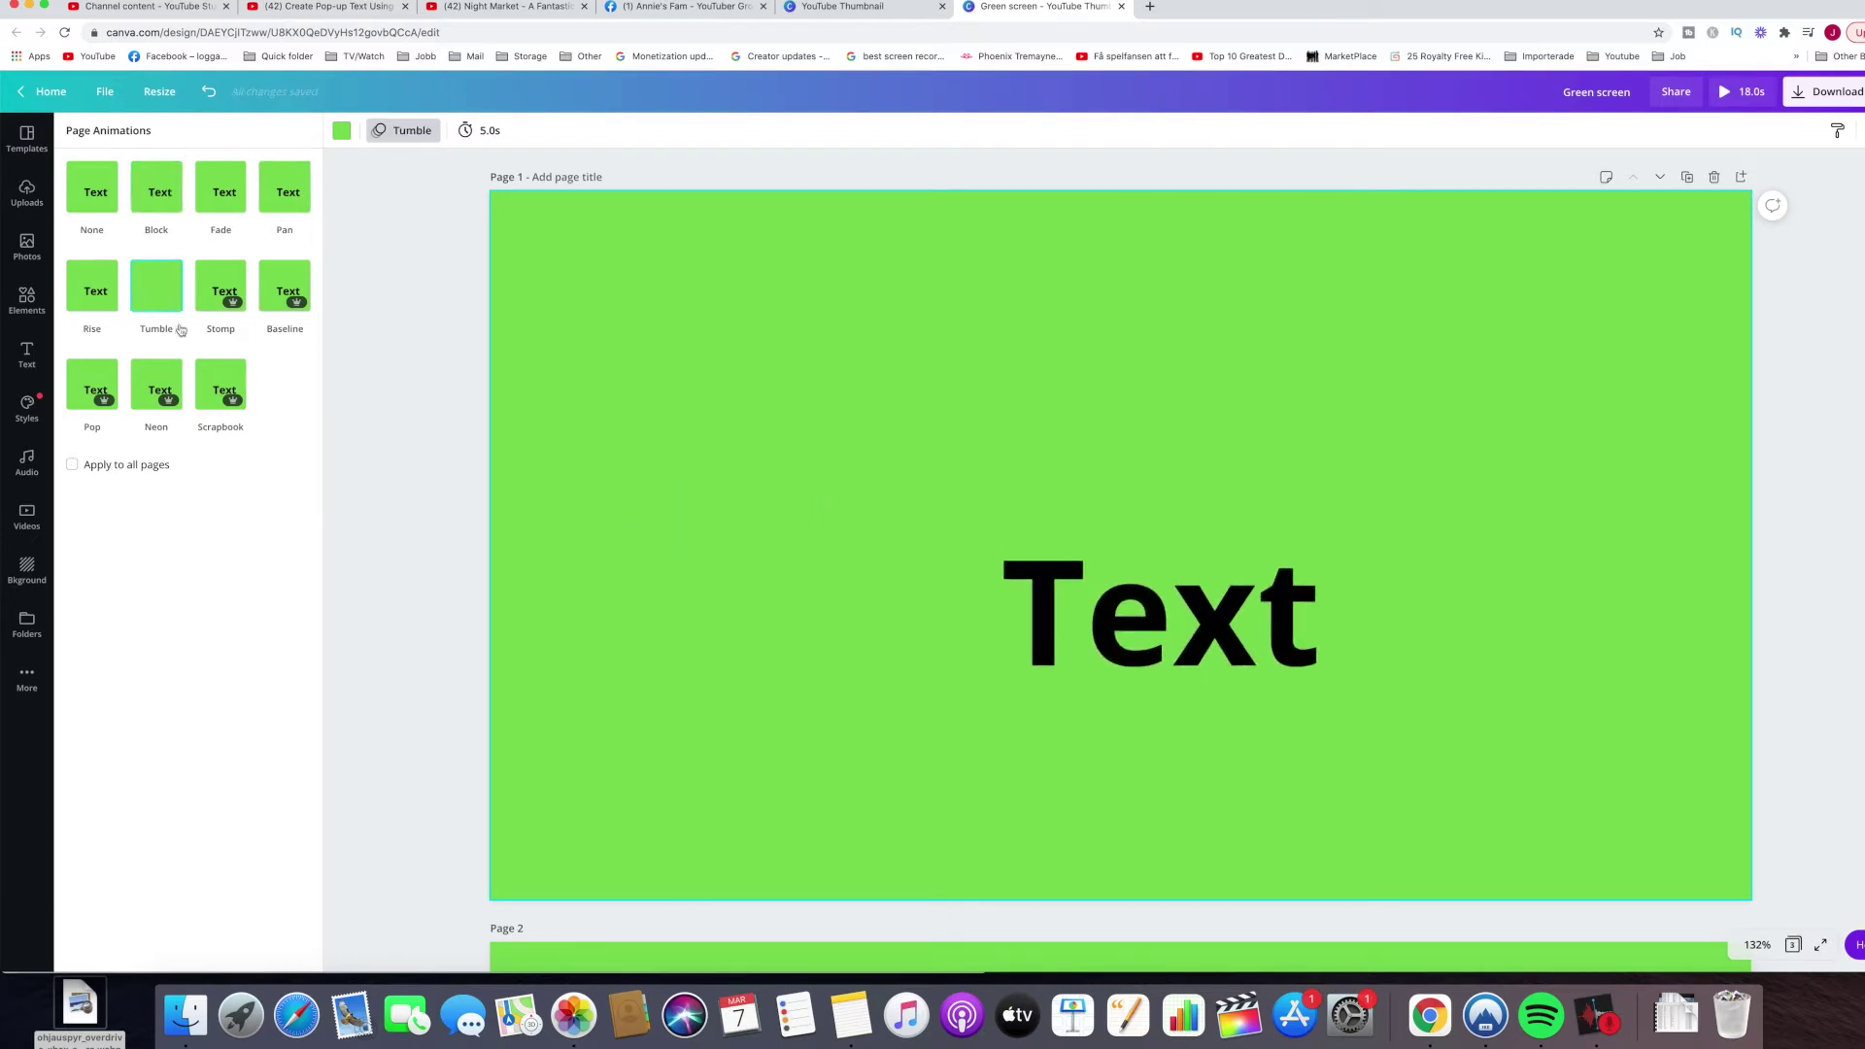
Step: Give the YEAH page the Rise animation and add a subheading box to Page 3
scroll(991, 731, down, 10)
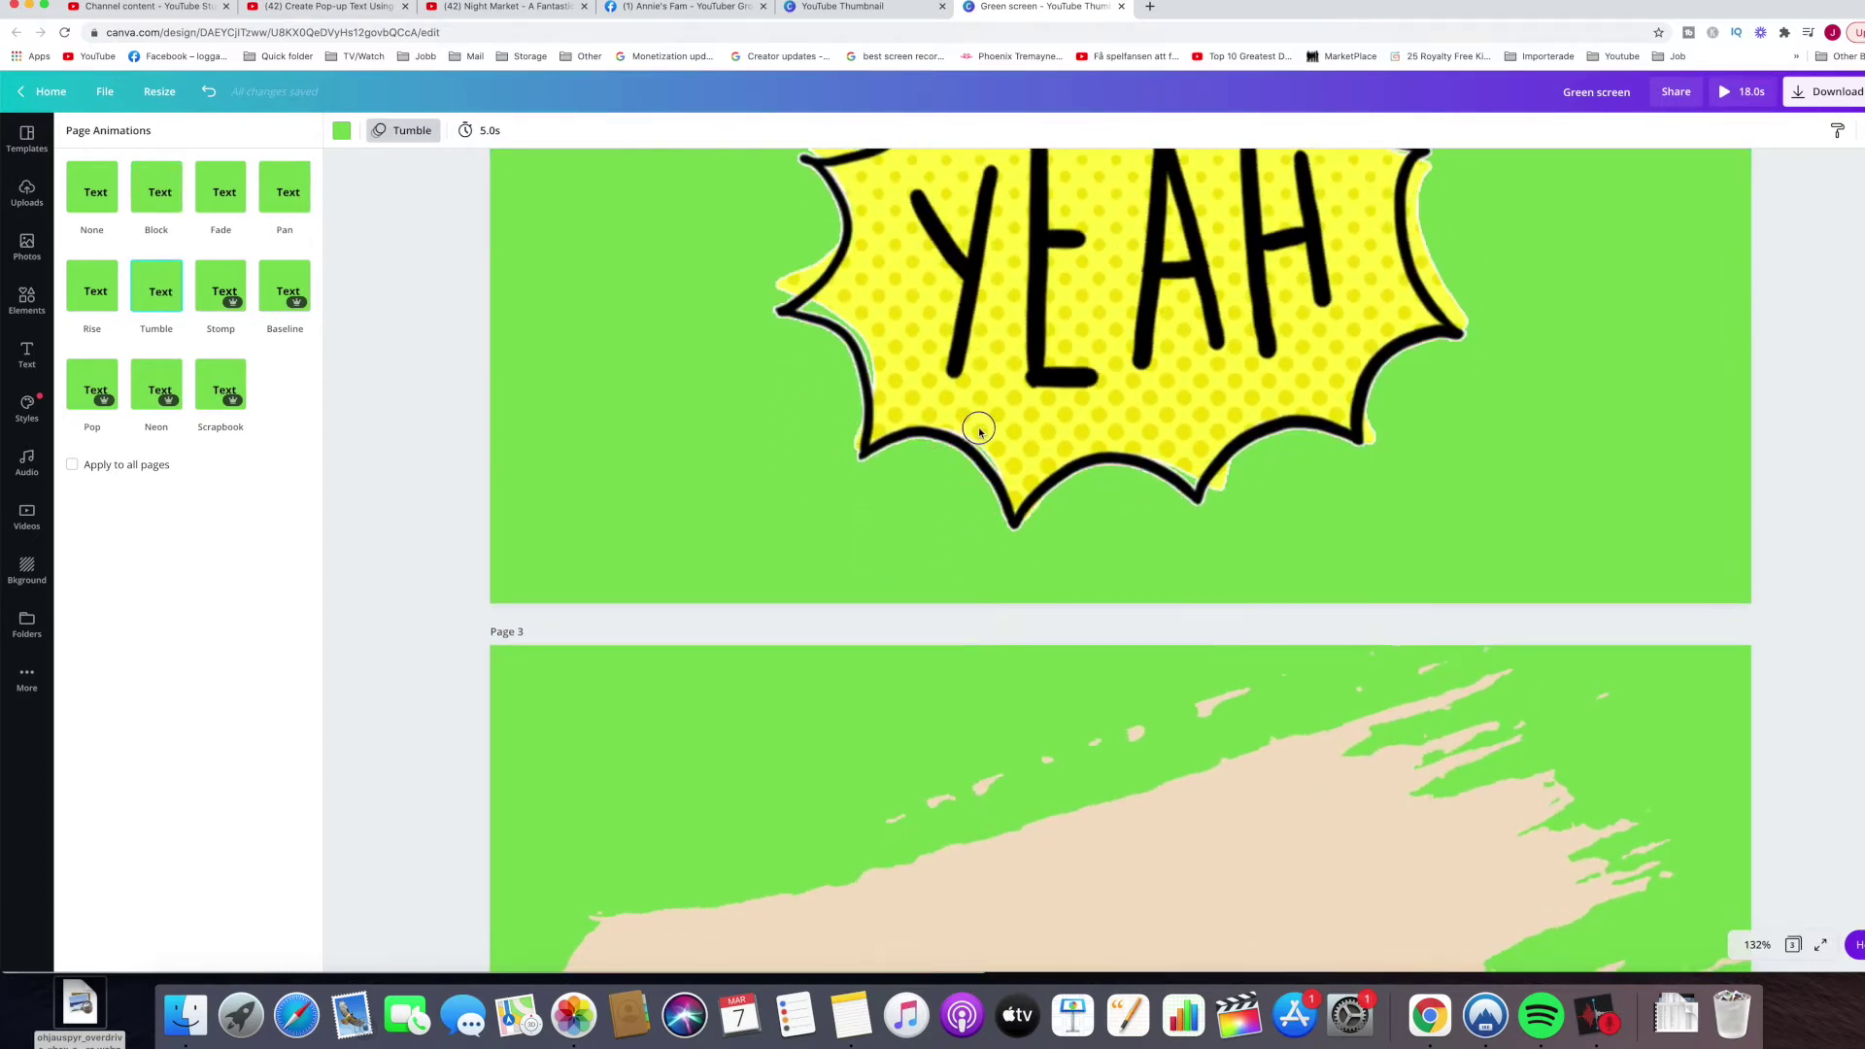
scroll(923, 443, up, 5)
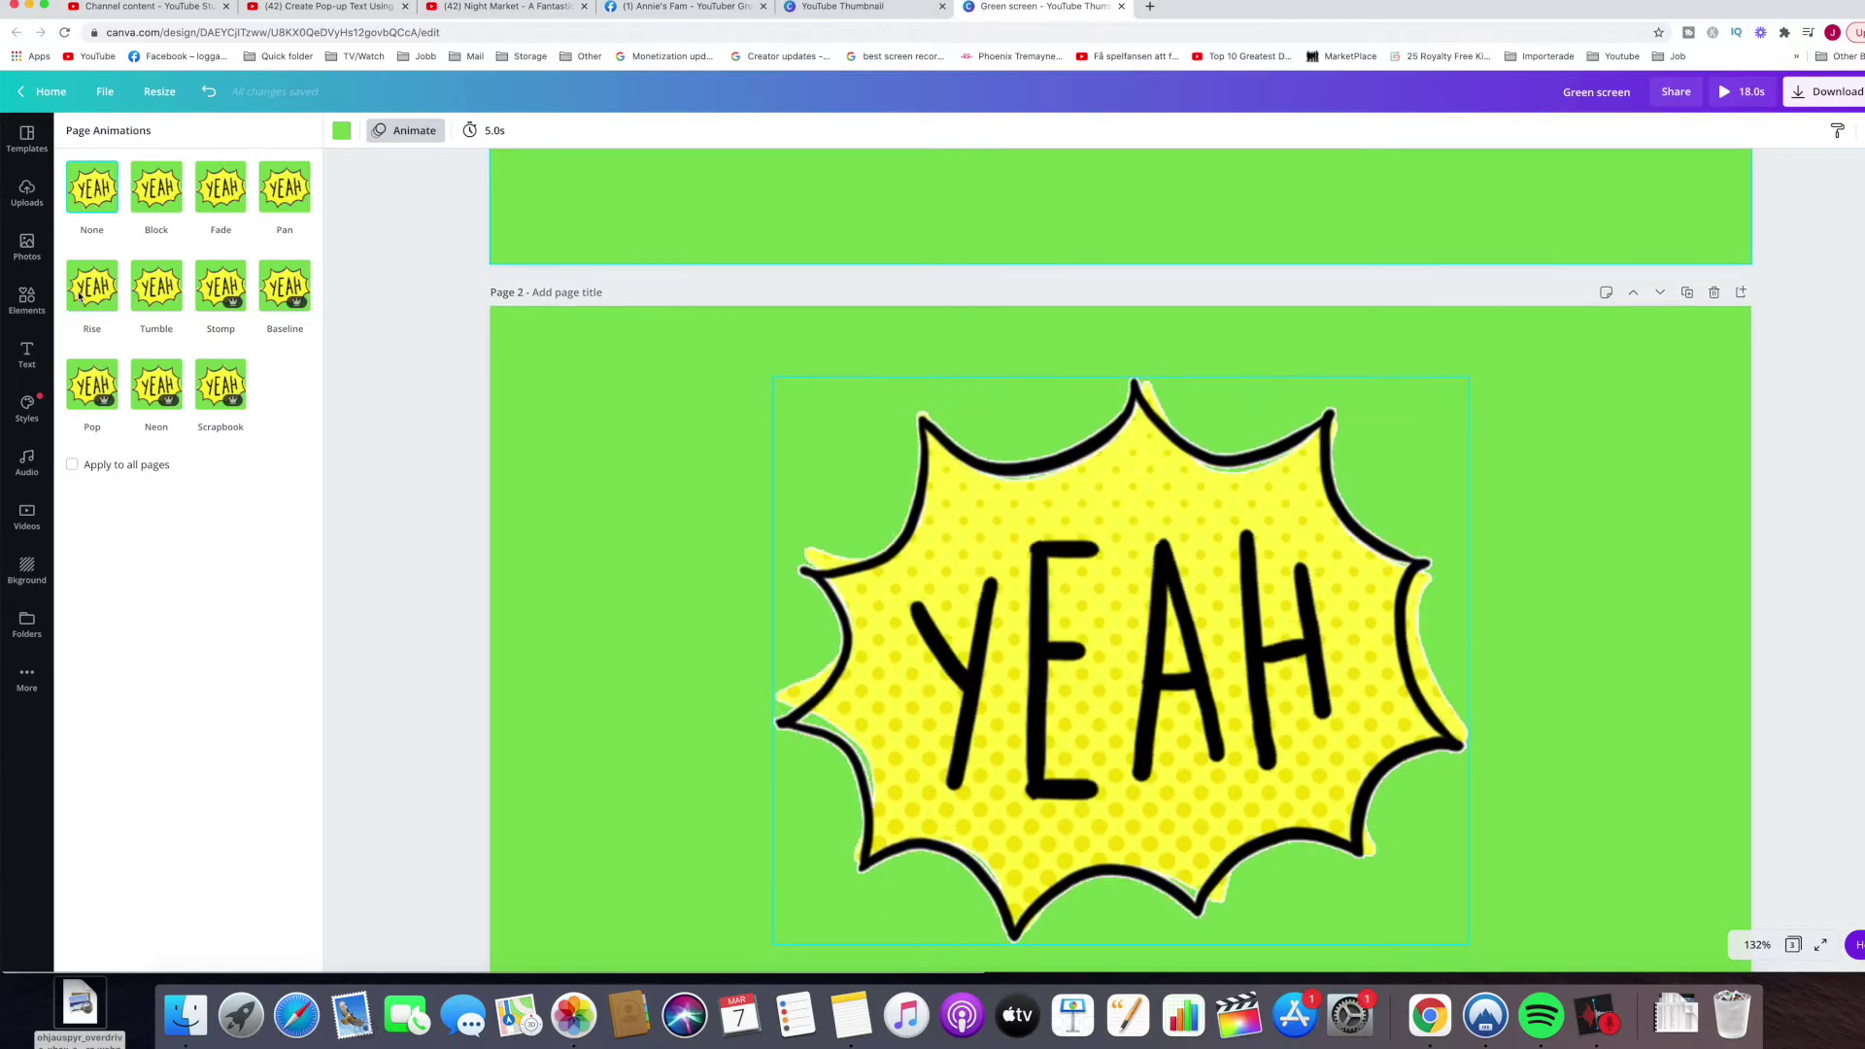
click(173, 194)
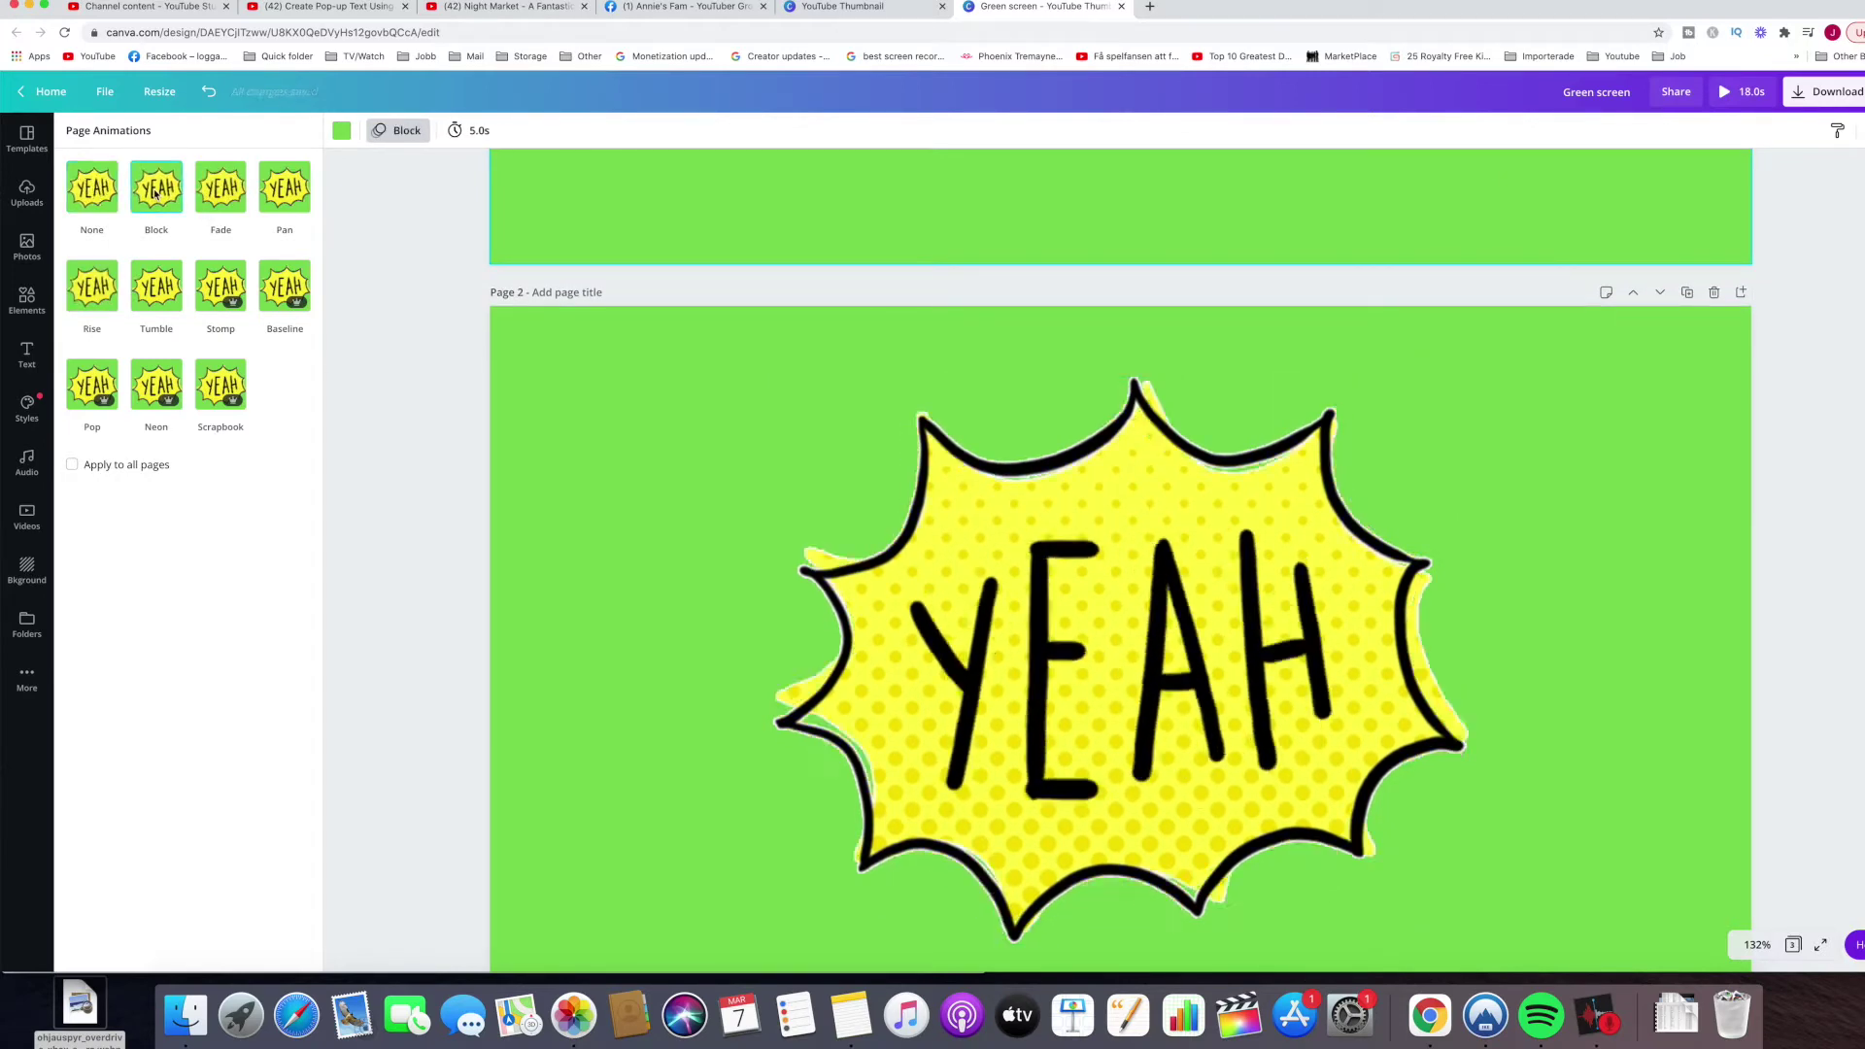
click(219, 198)
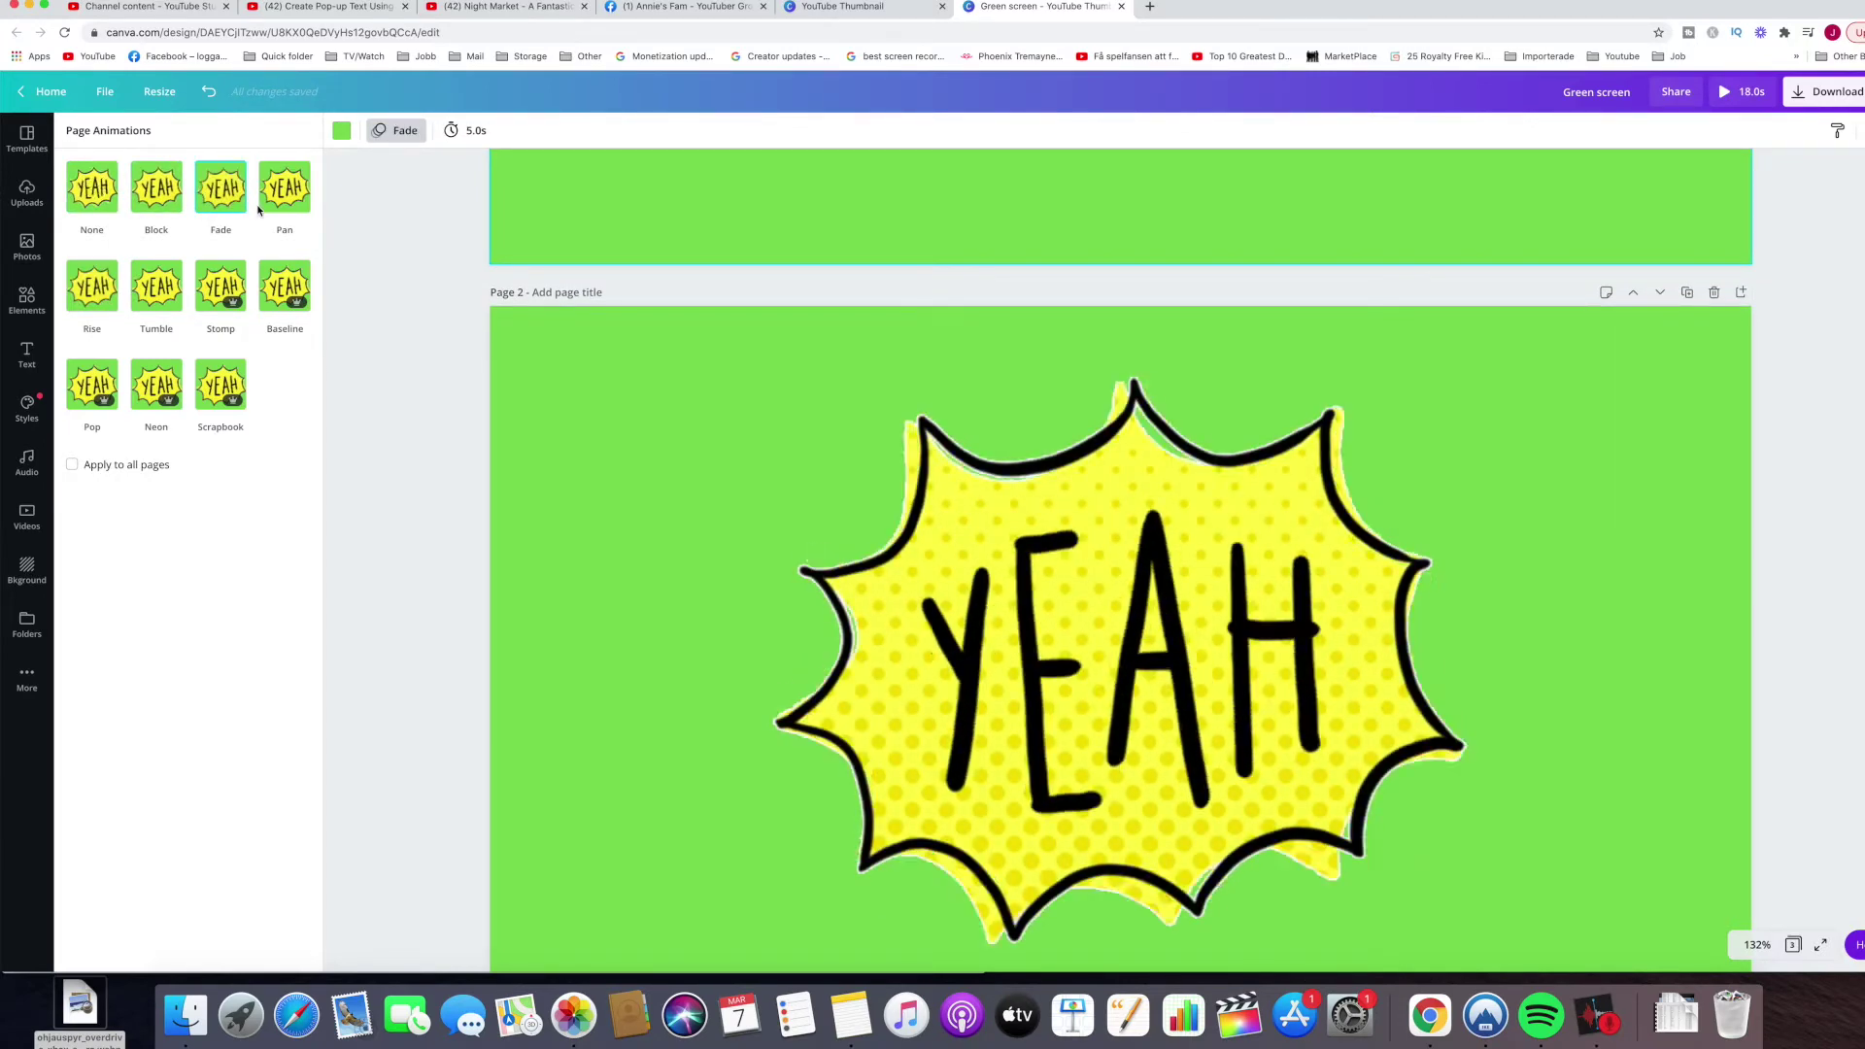
click(103, 302)
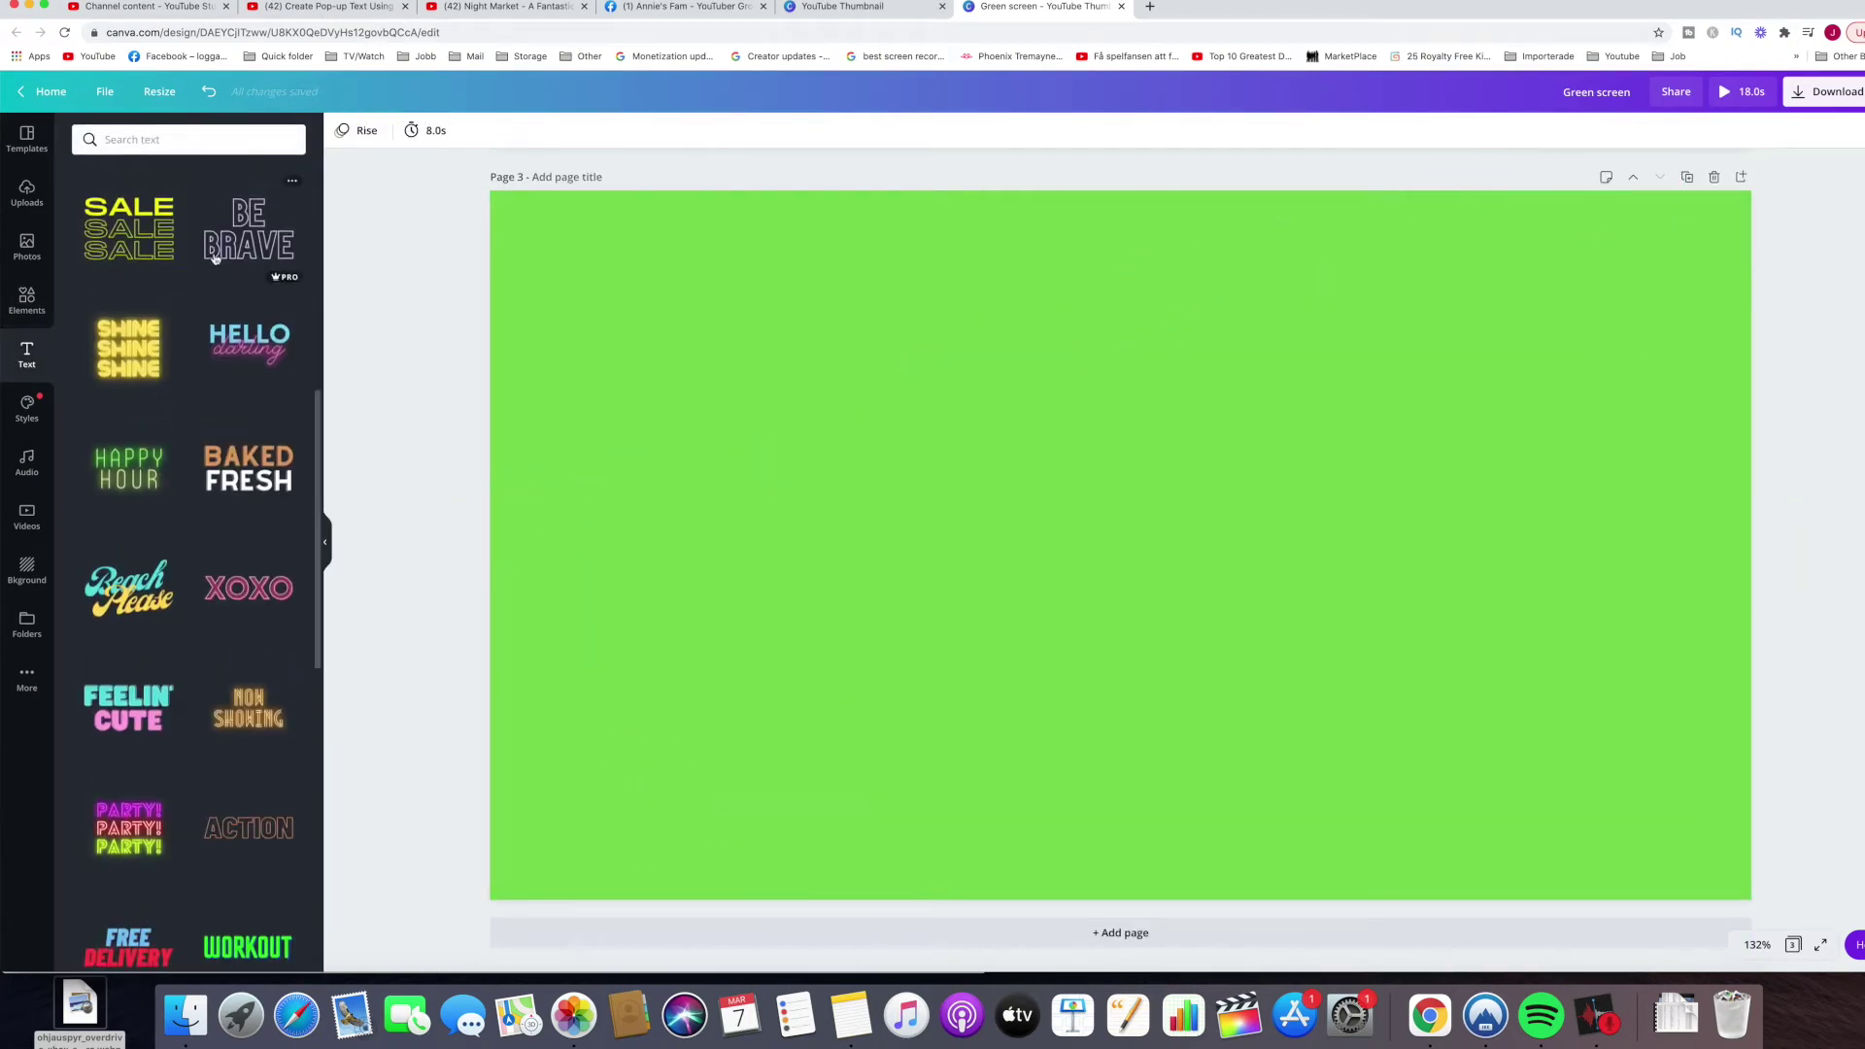
scroll(215, 257, up, 10)
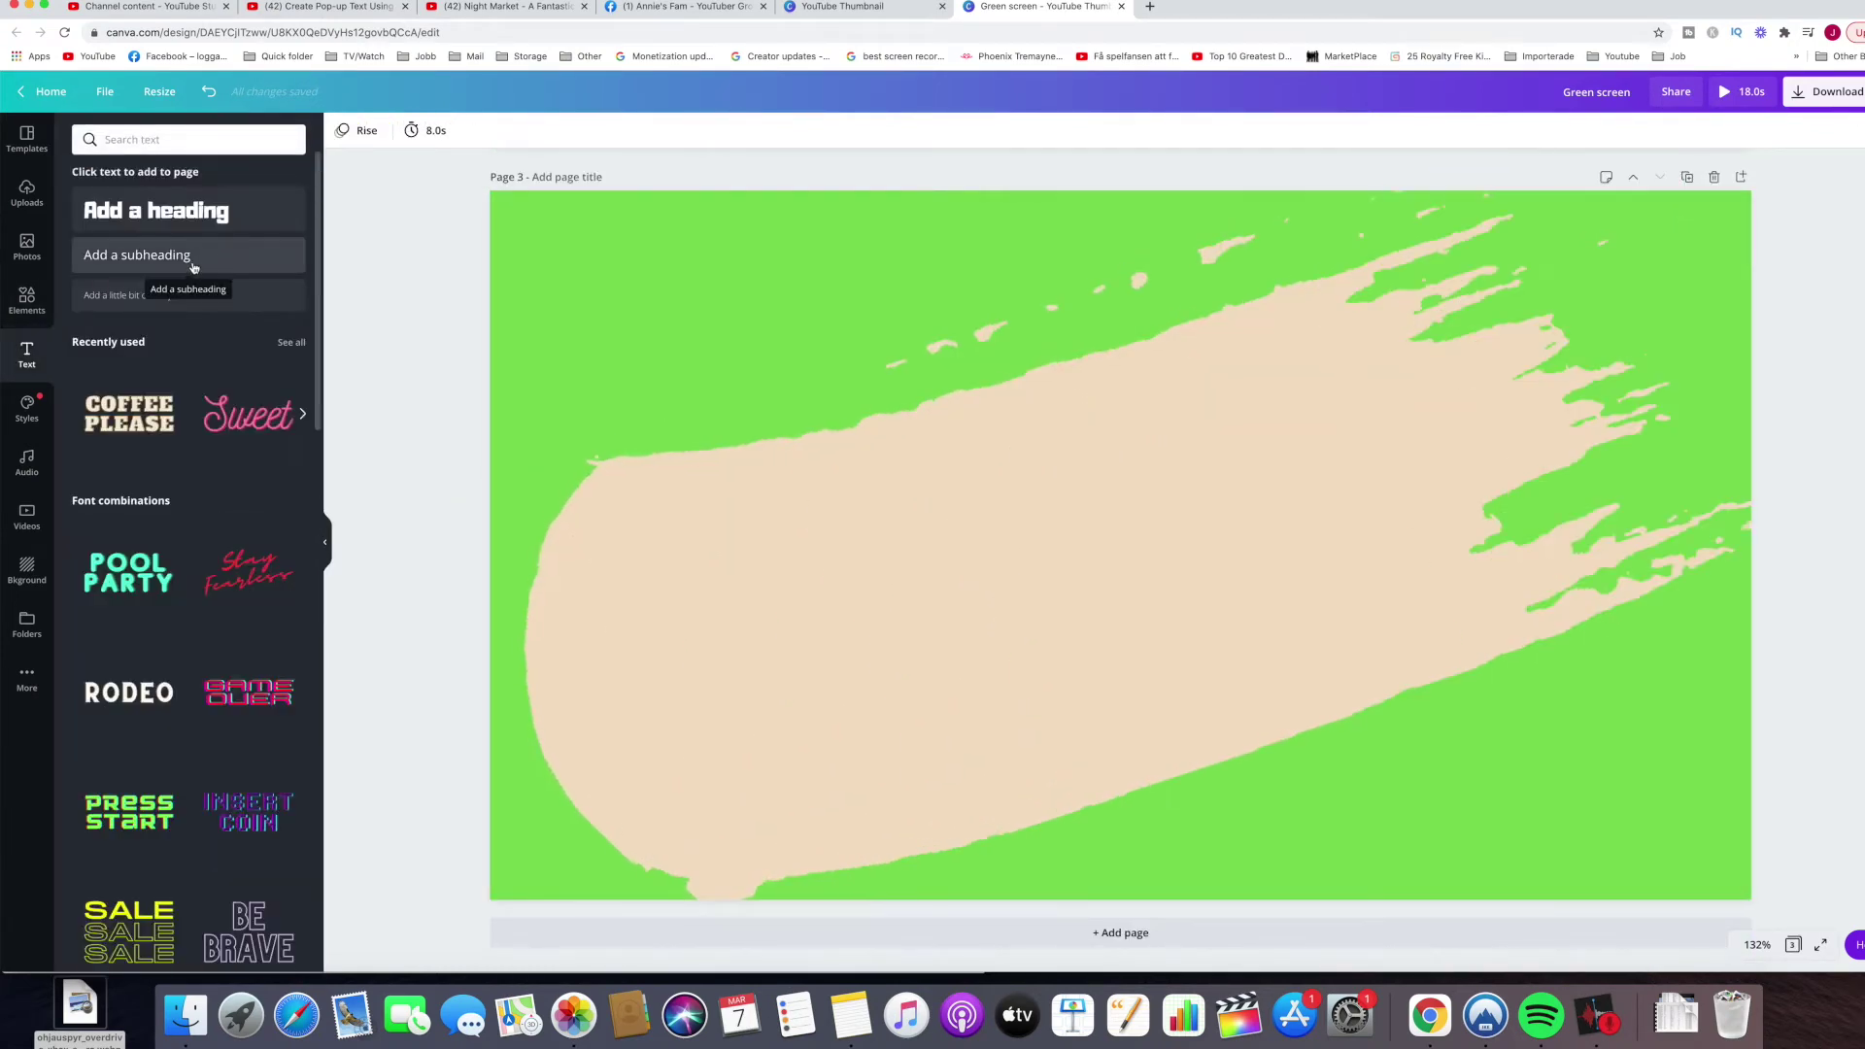
click(191, 257)
Step: Tilt the subheading along the stroke, type 'Green screen Effect', and enlarge it to 57.9
click(992, 554)
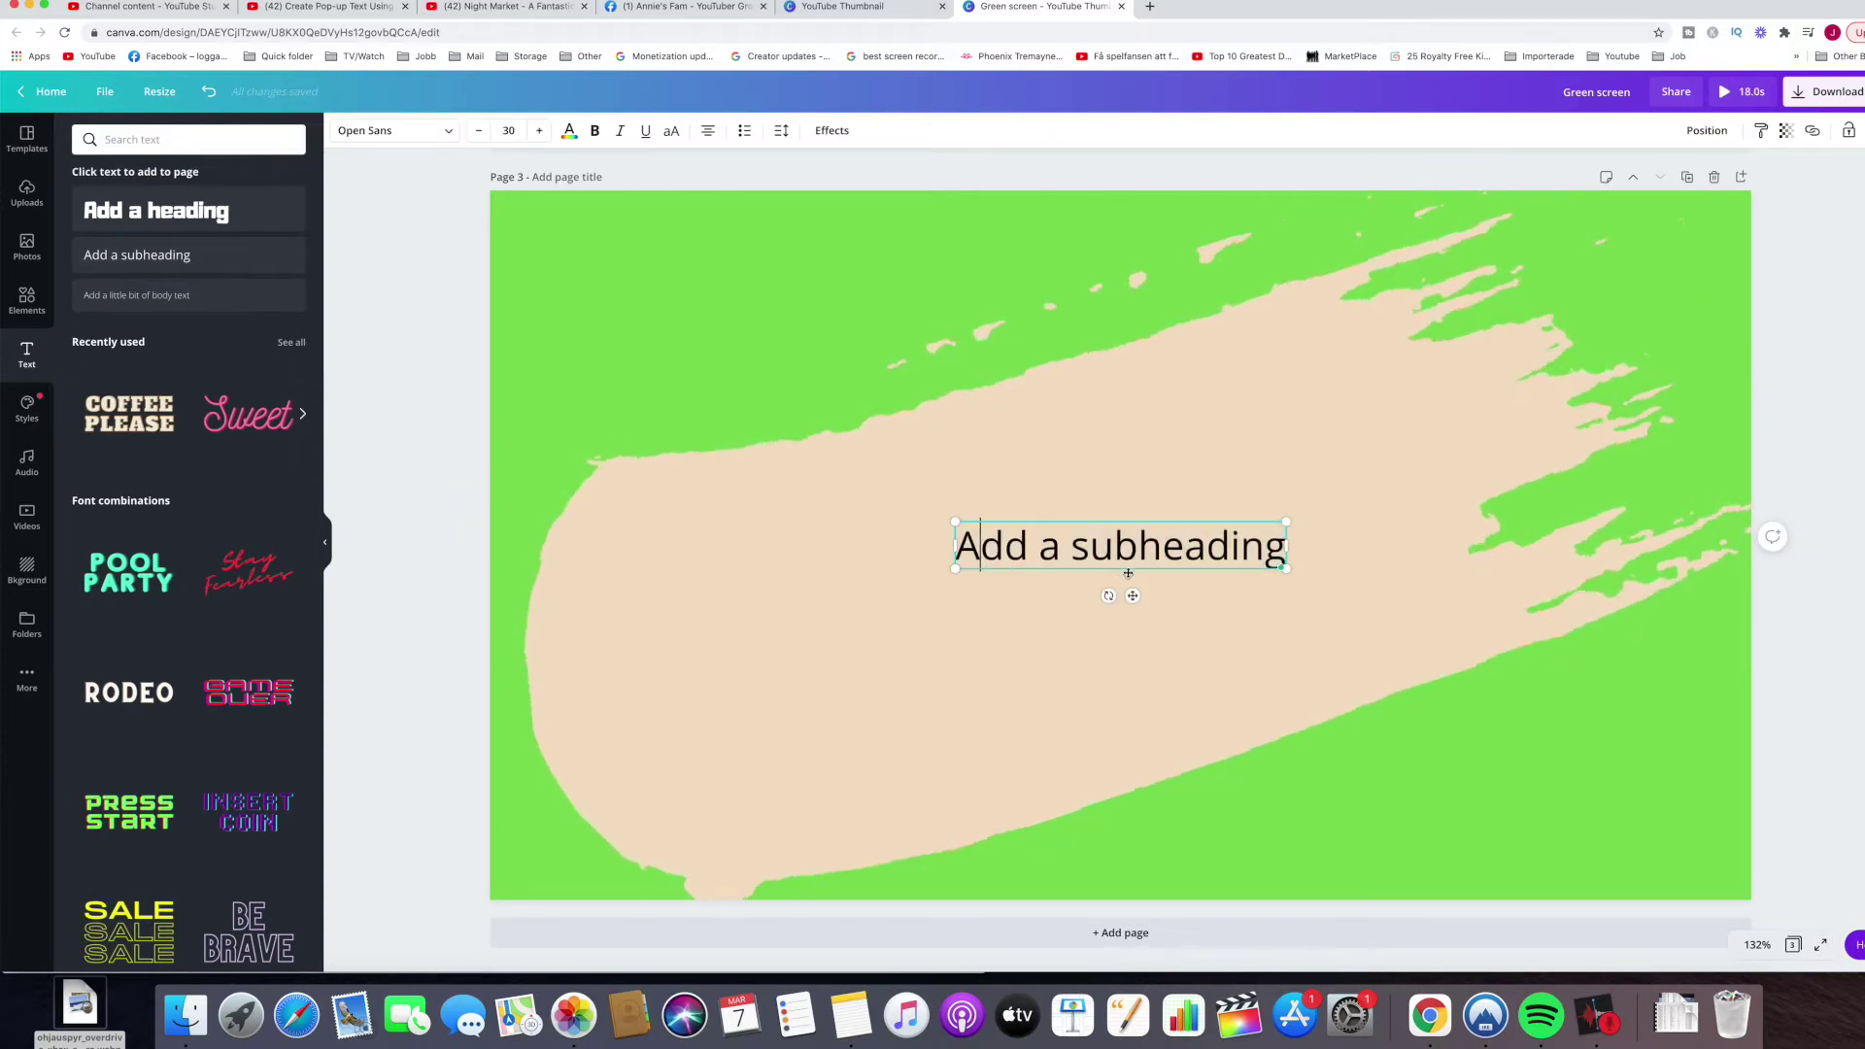
drag(1109, 595, 1161, 581)
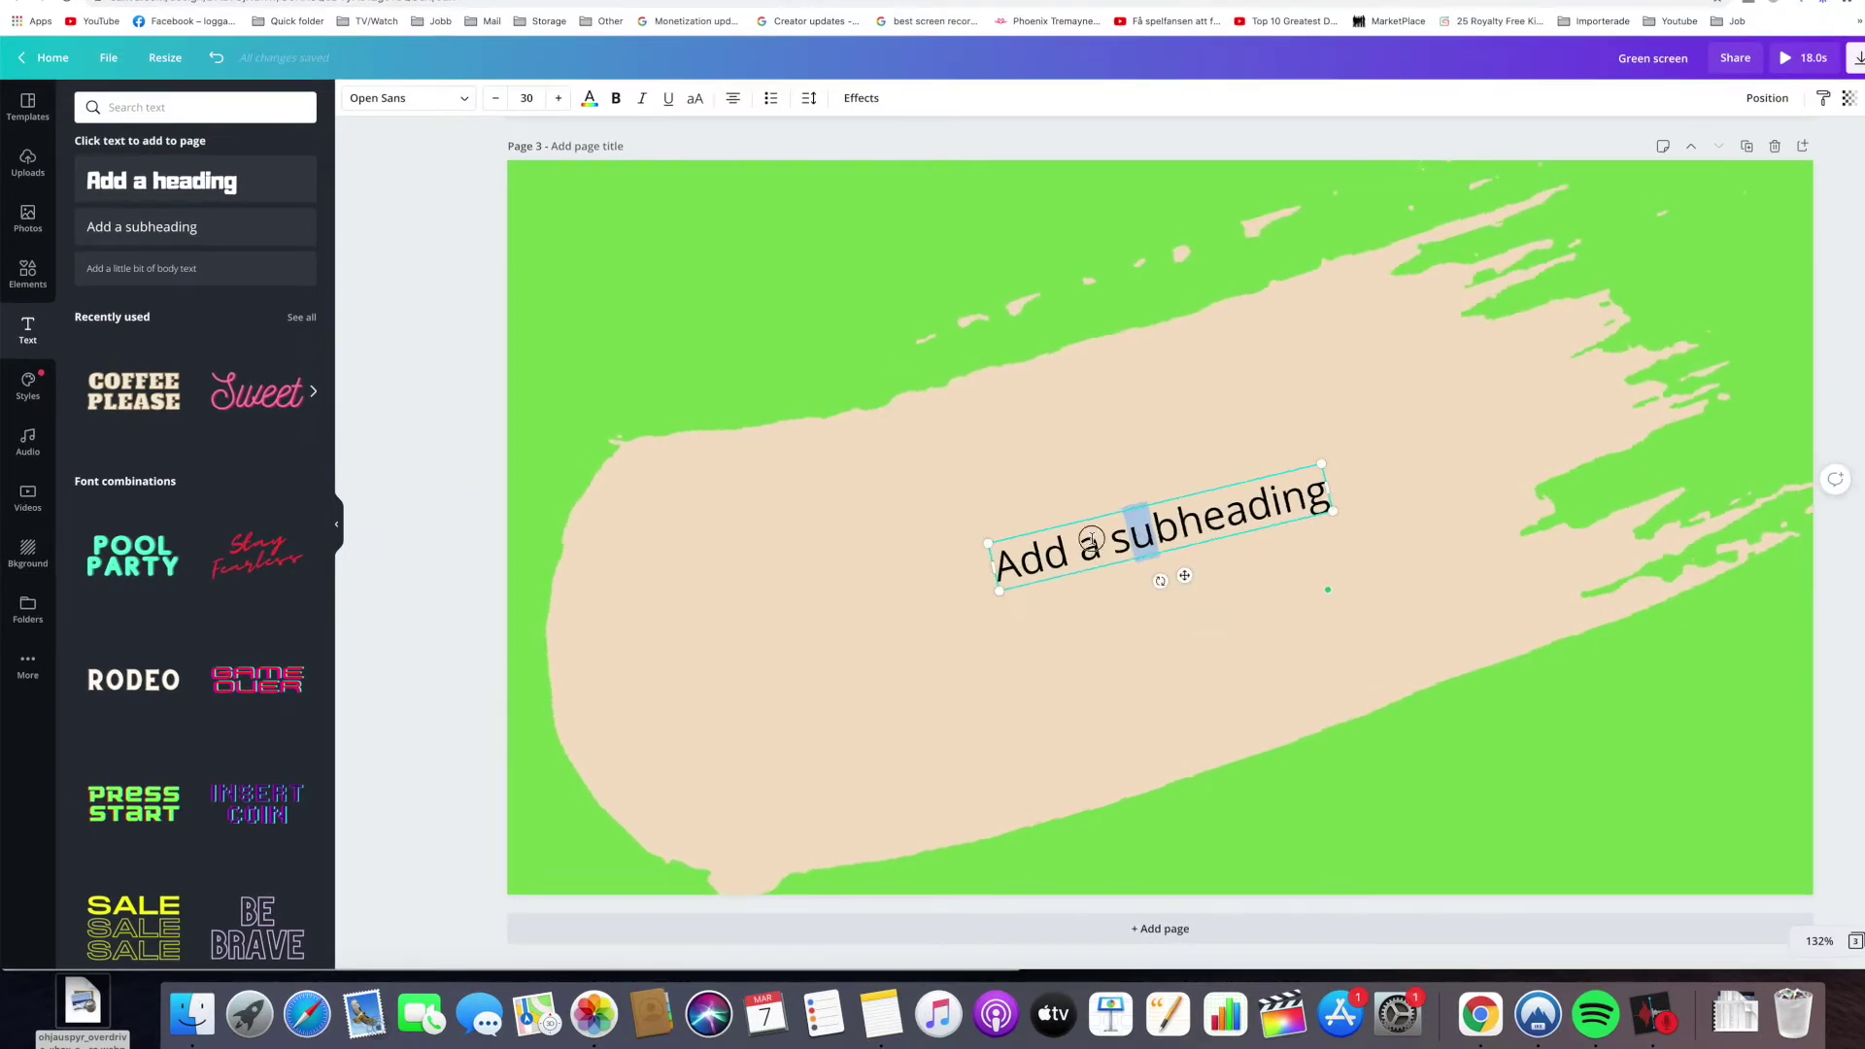
key(ctrl+a)
text(Green)
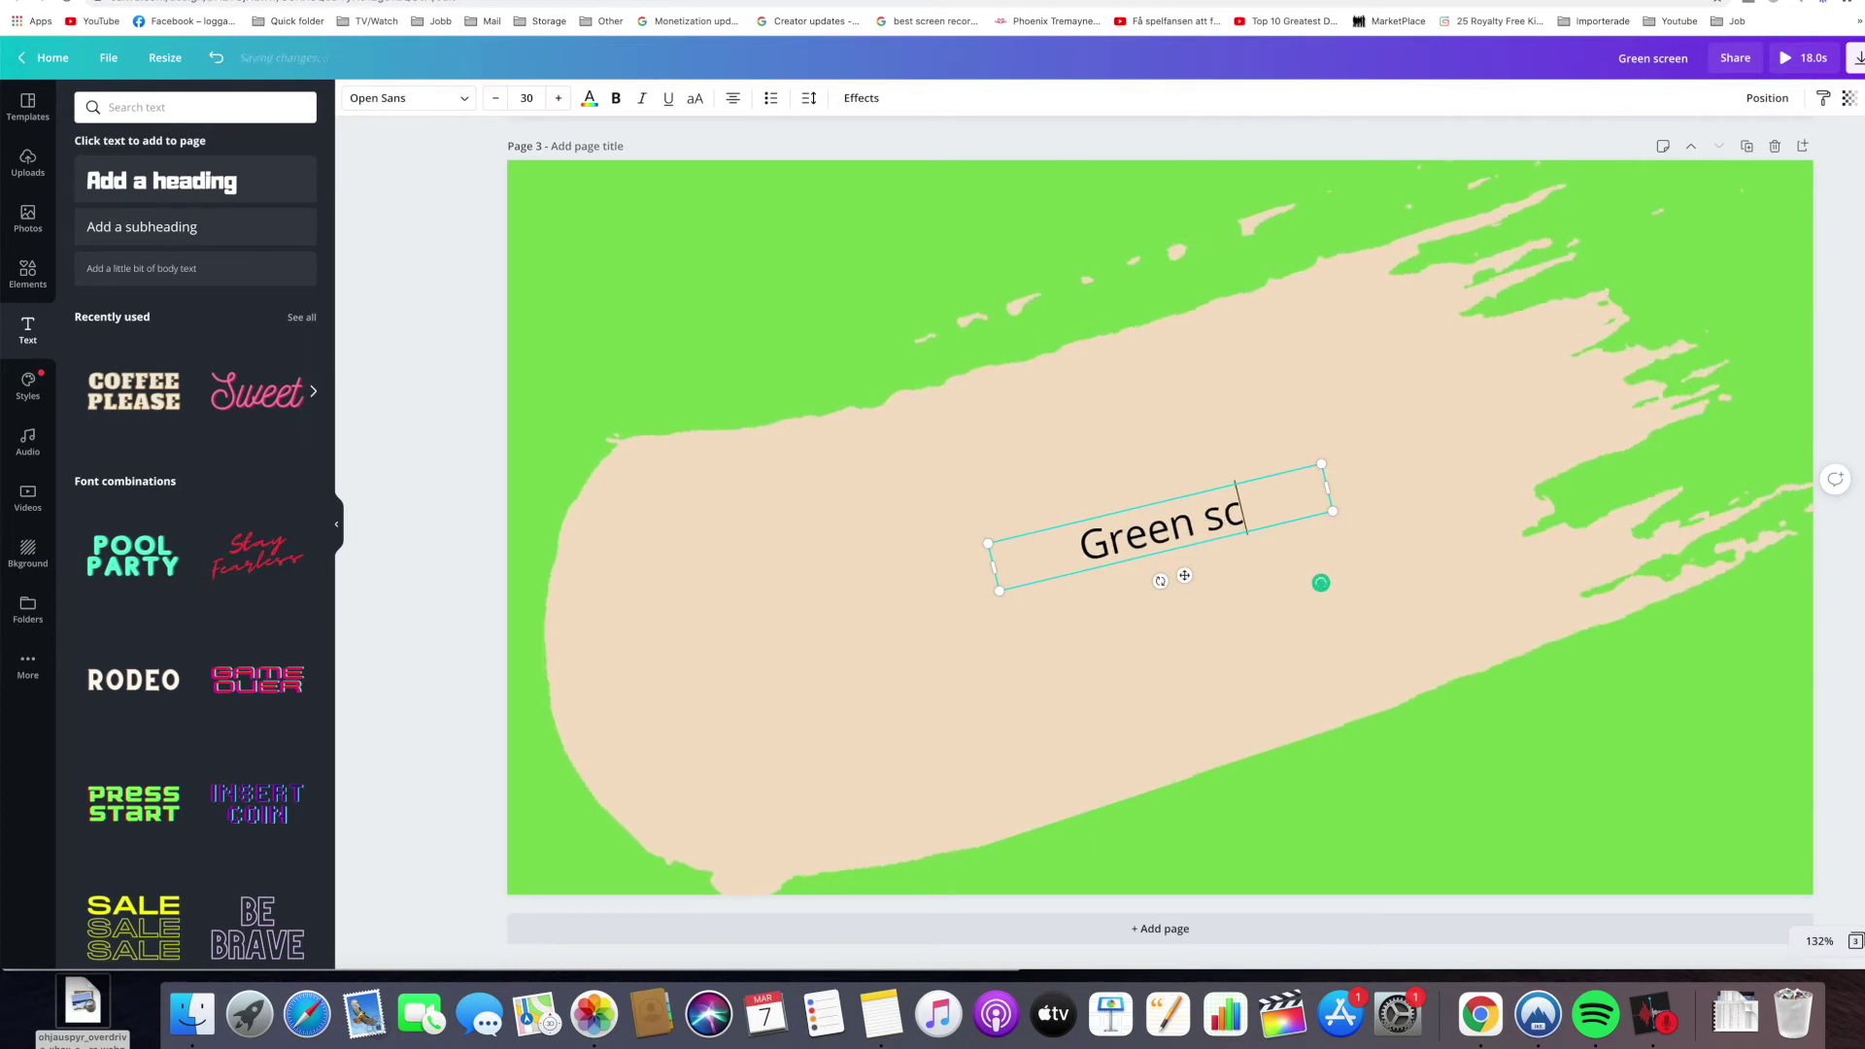
text( screen Effect)
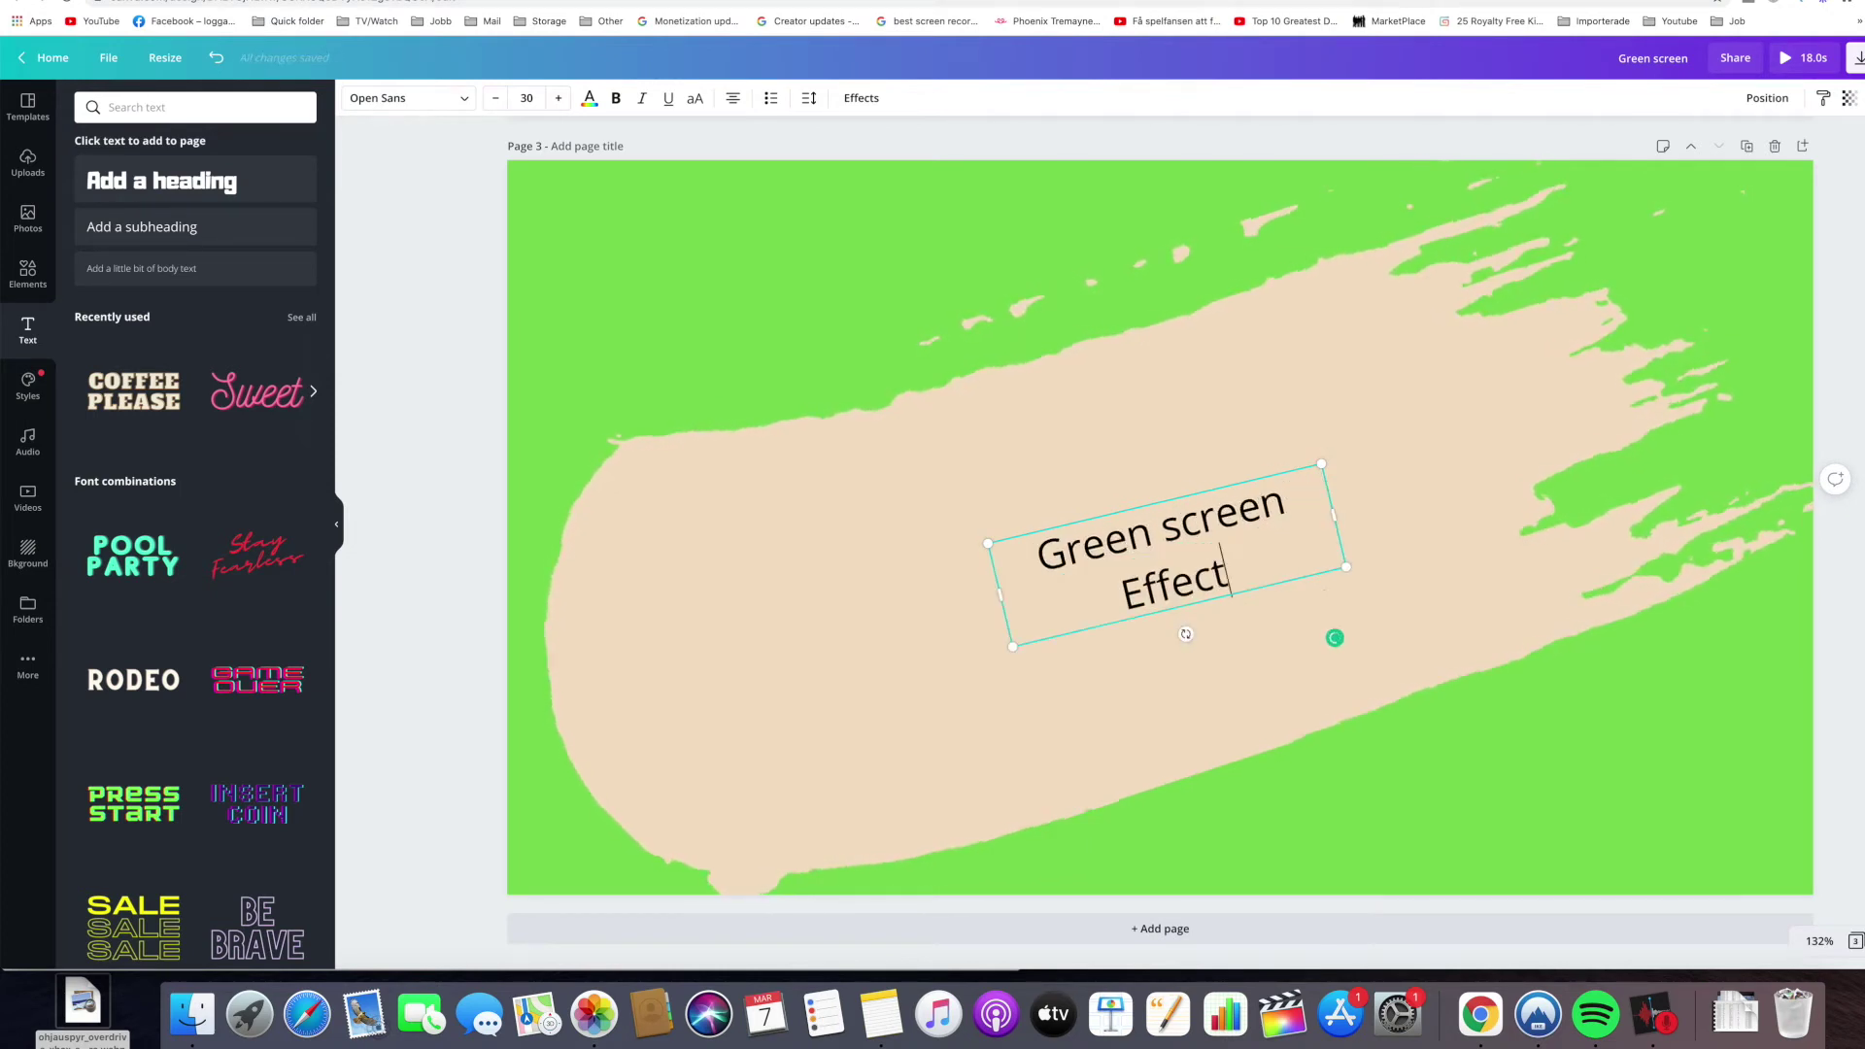
text( in)
key(BackSpace)
key(BackSpace)
key(BackSpace)
scroll(1091, 535, up, 2)
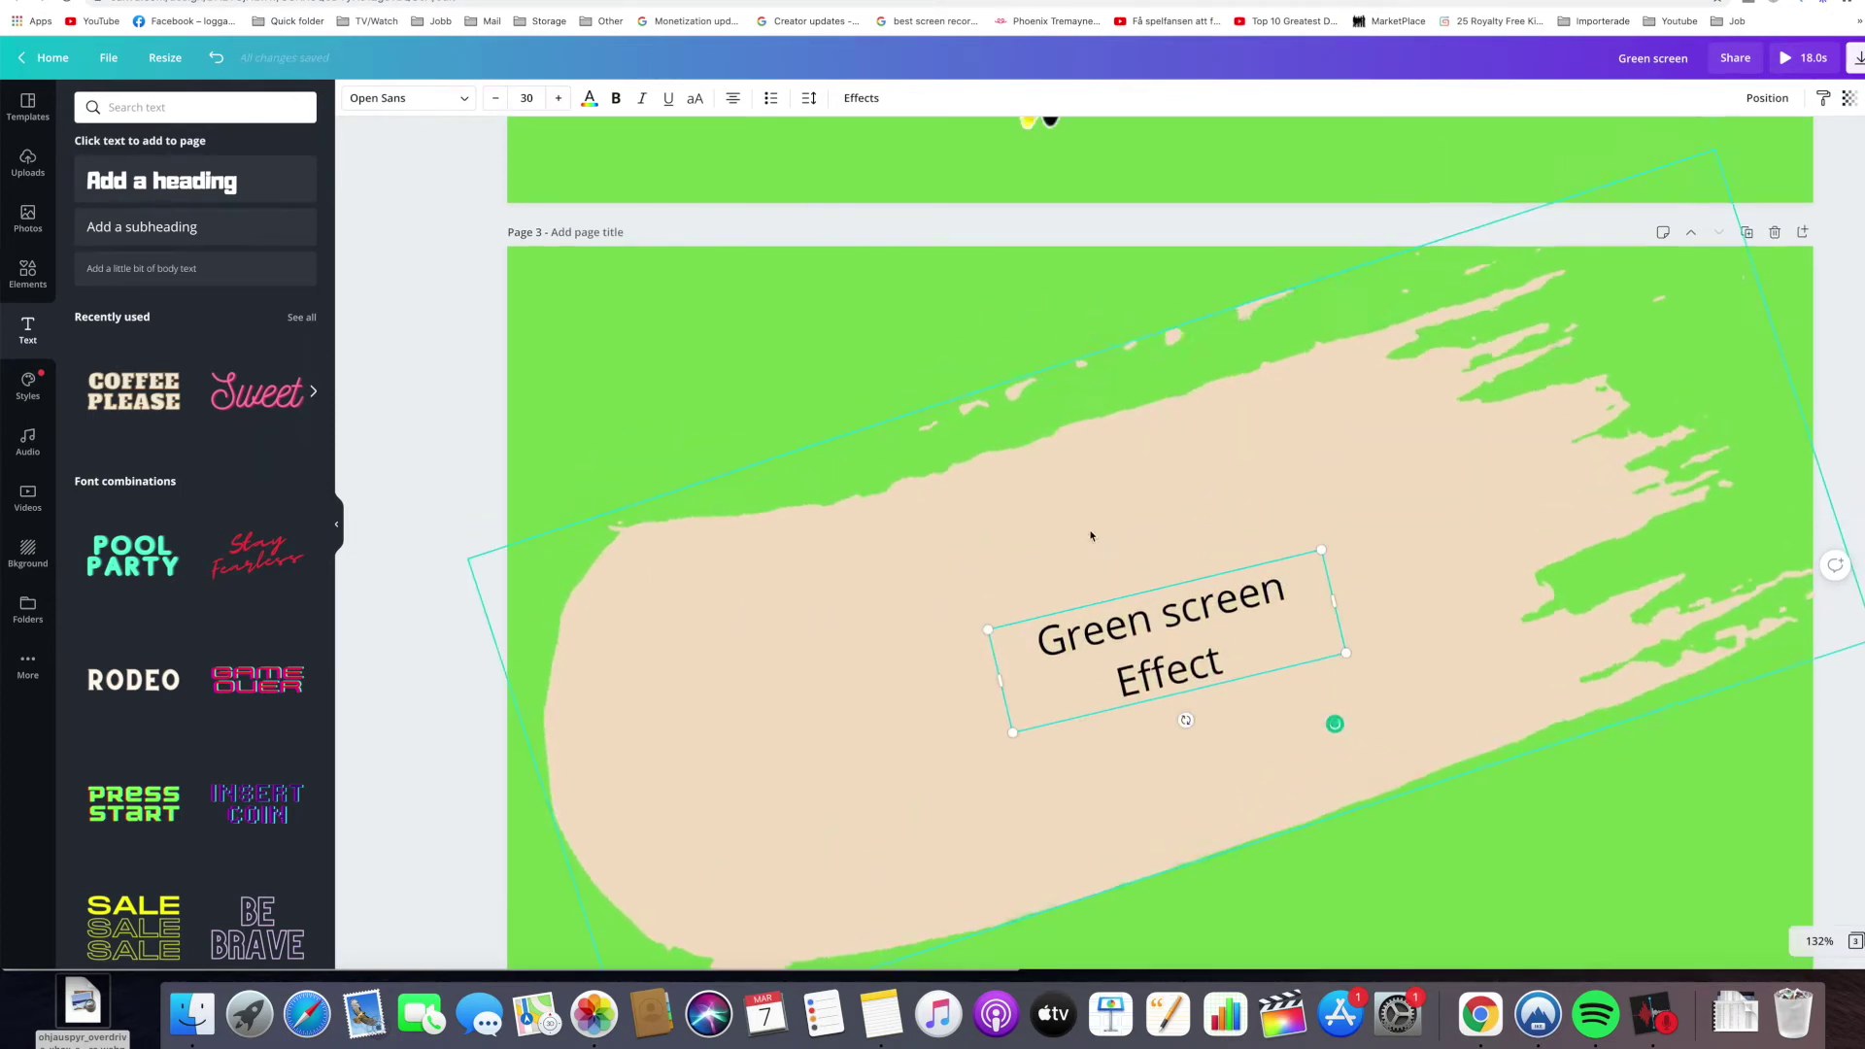
drag(1325, 554, 1423, 488)
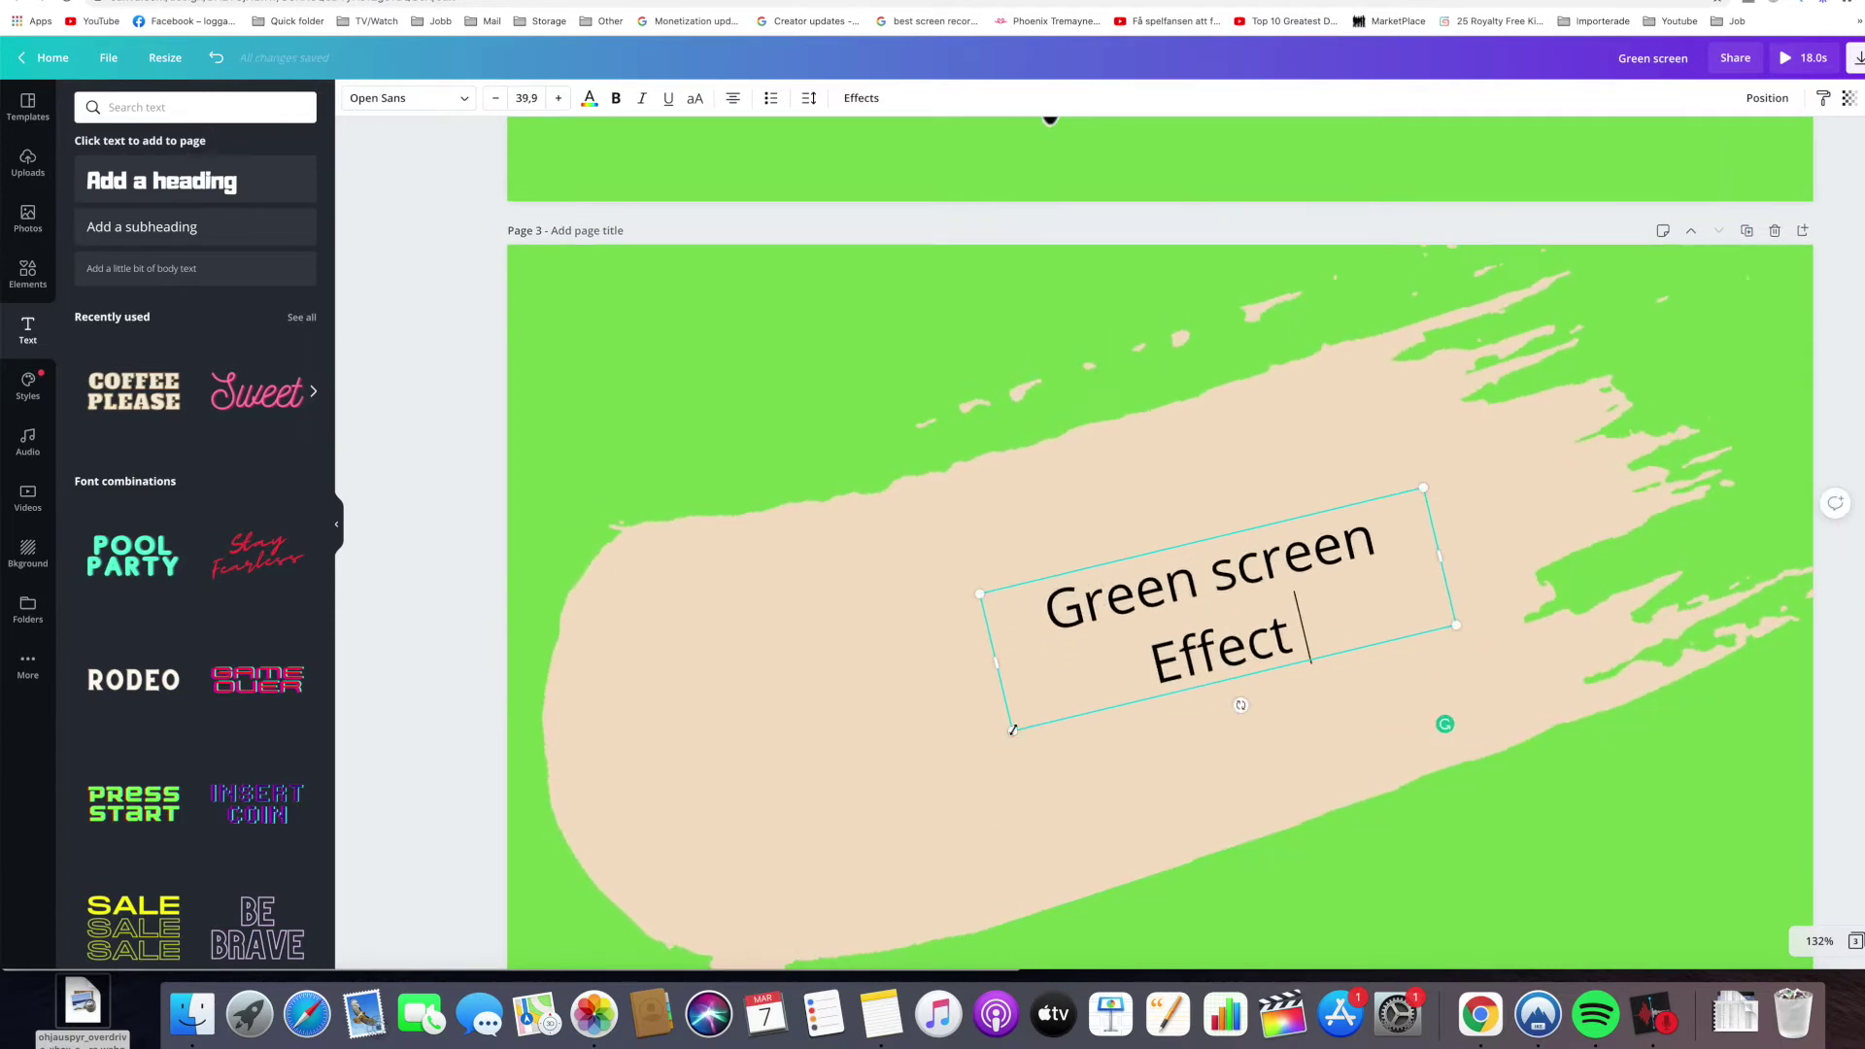
drag(1012, 730, 826, 837)
Step: Capitalise the S so the caption reads 'Green Screen Effect'
double_click(1147, 597)
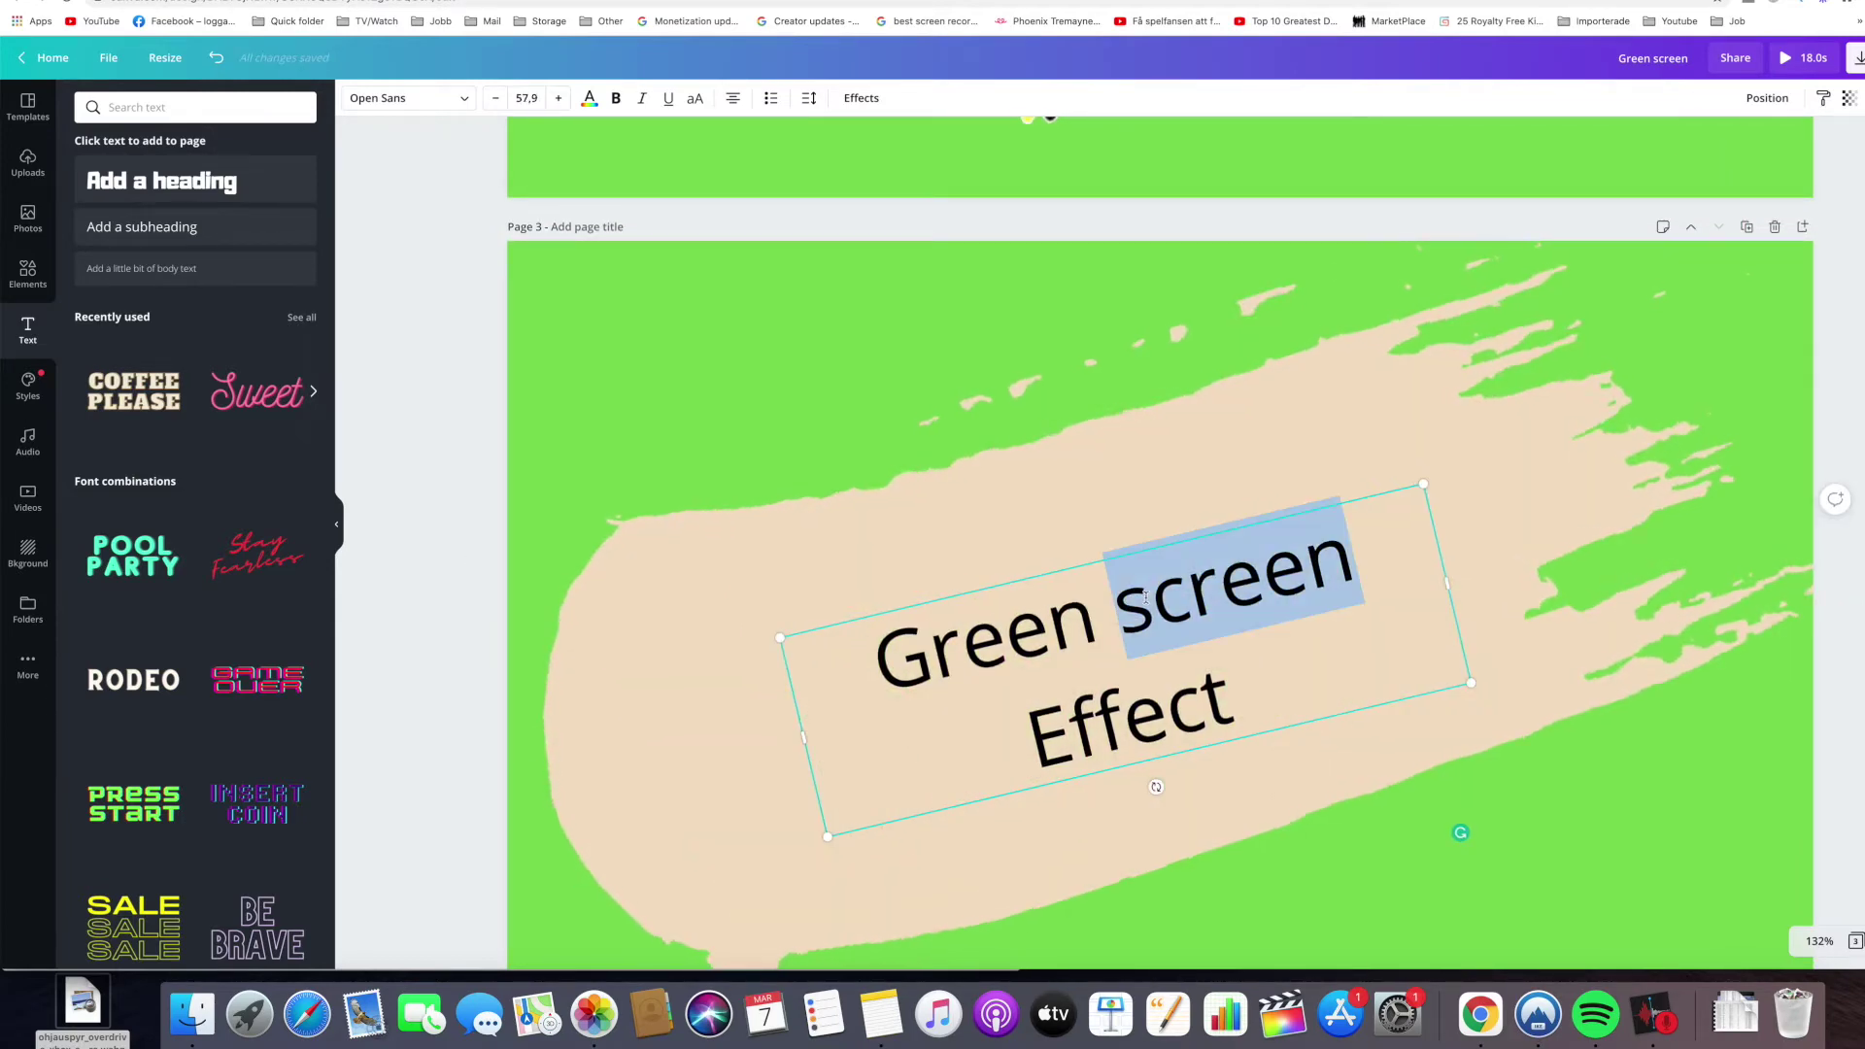
click(1147, 597)
key(BackSpace)
text(S)
scroll(1263, 631, up, 3)
scroll(1607, 721, down, 4)
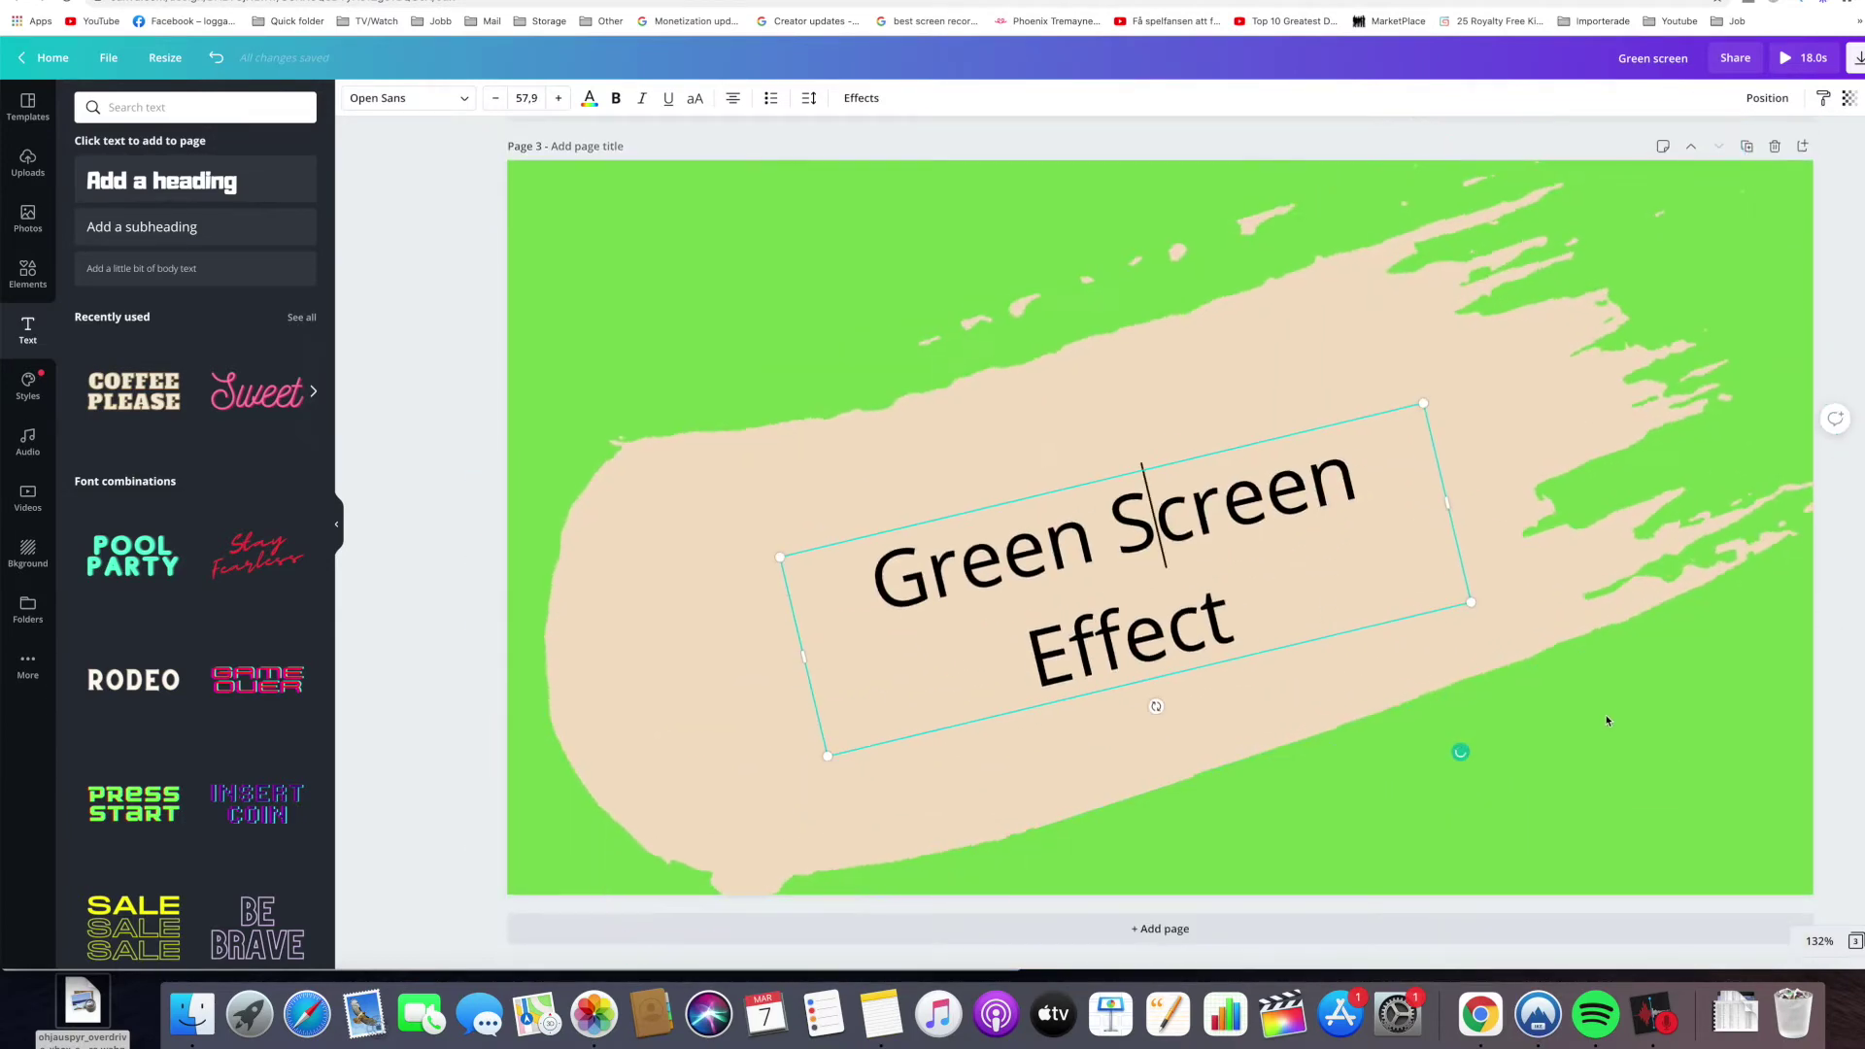
click(1607, 721)
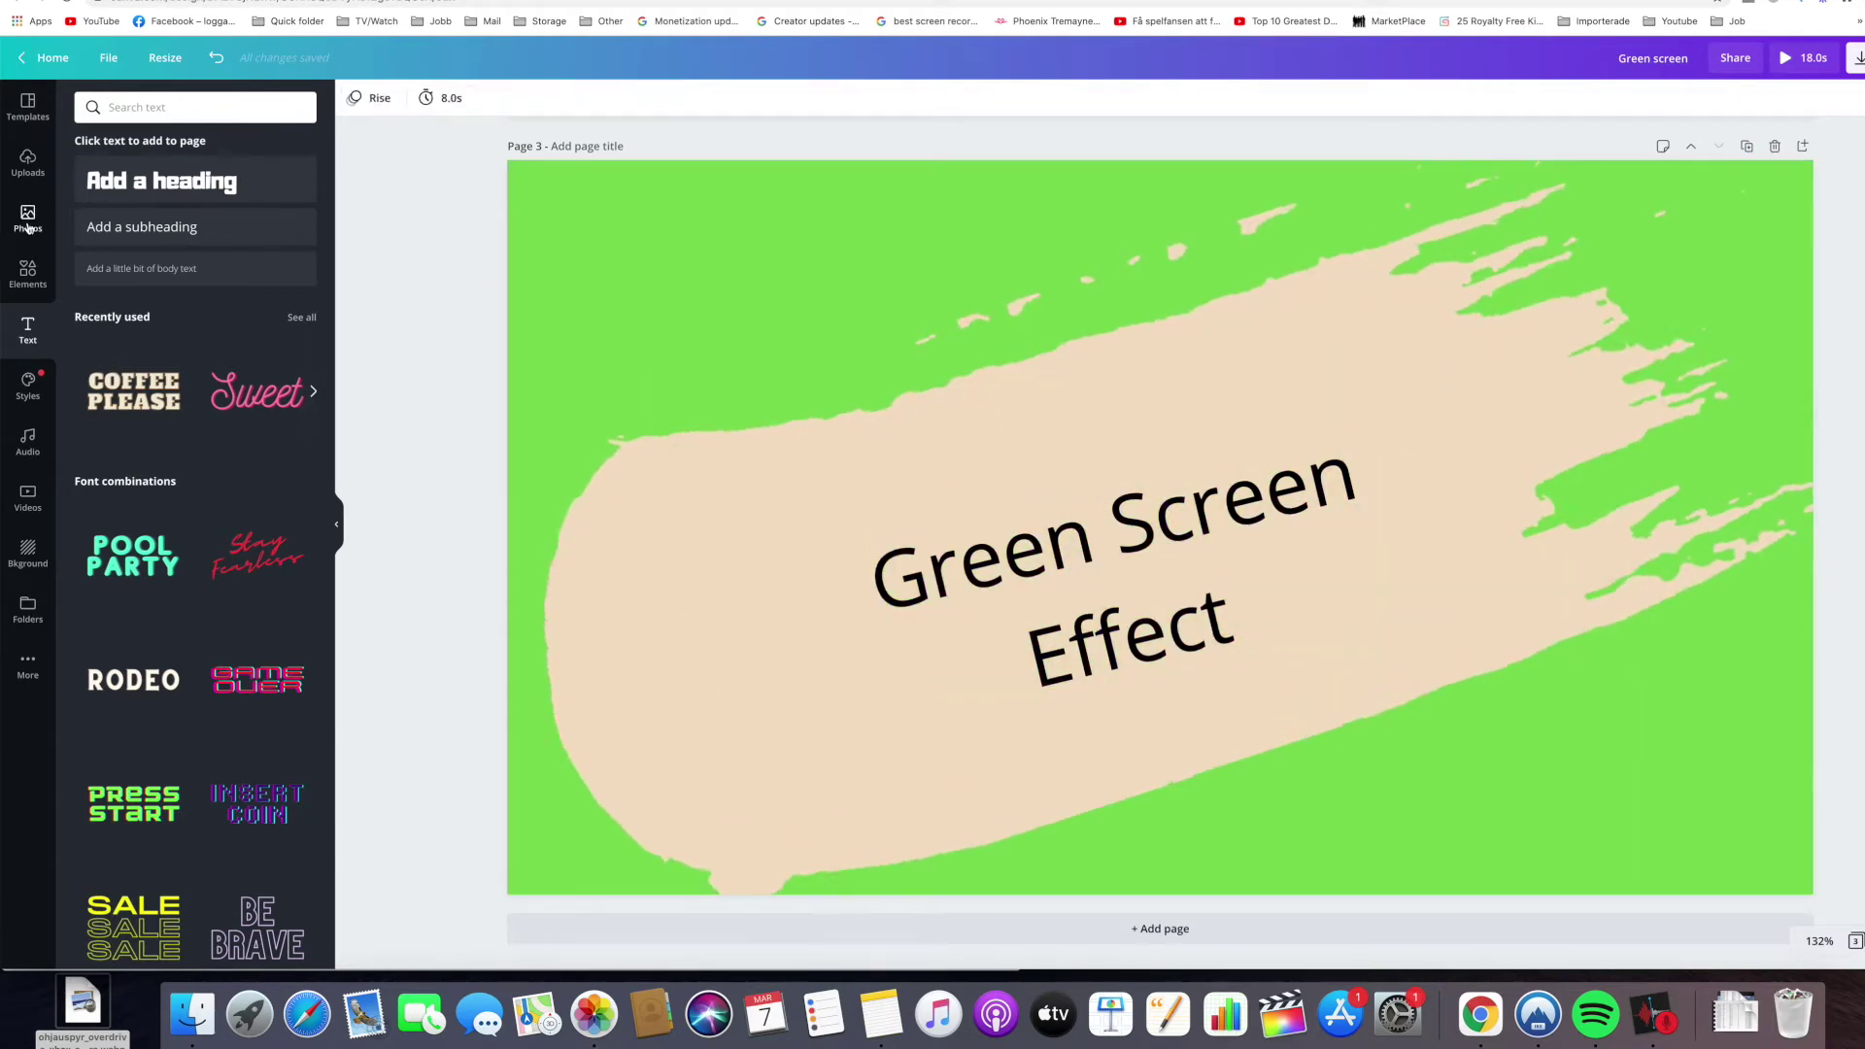
Step: Search elements for 'canva' and place a small Canva logo at the brush stroke's lower right
click(42, 276)
click(195, 107)
text(canva)
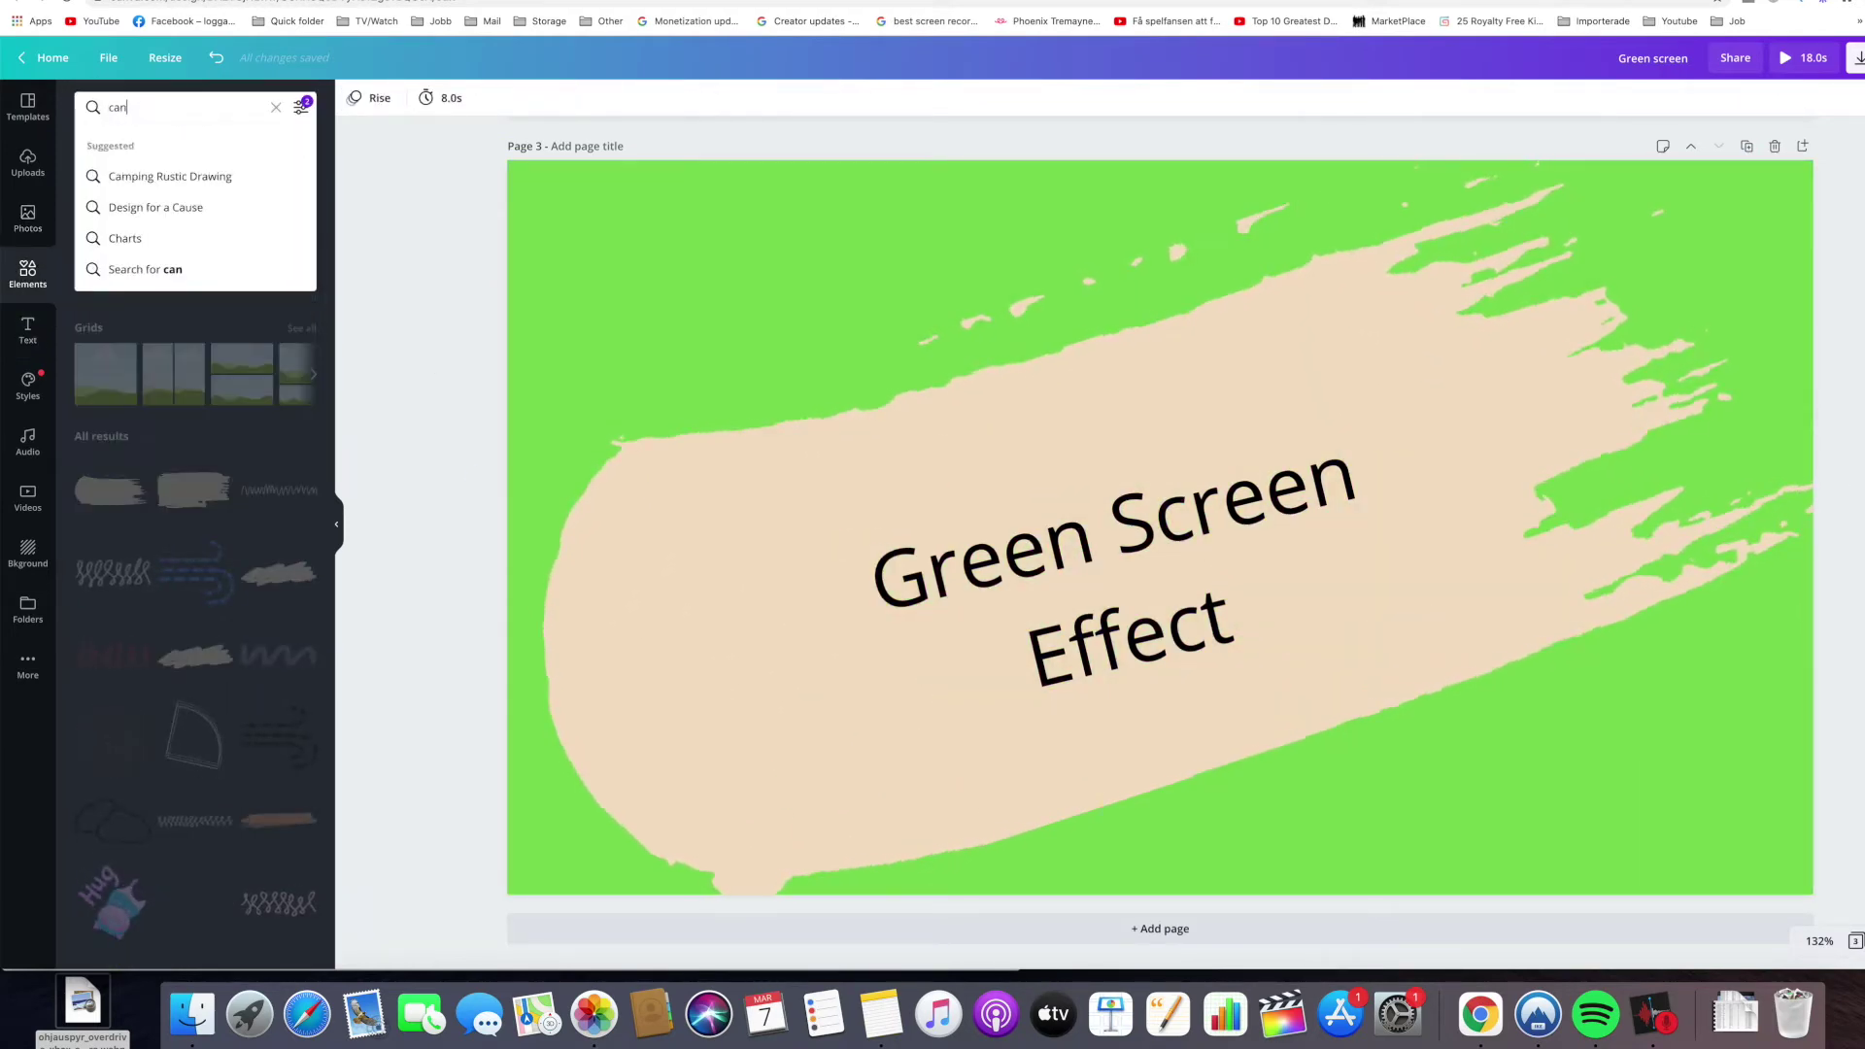
key(Return)
click(113, 208)
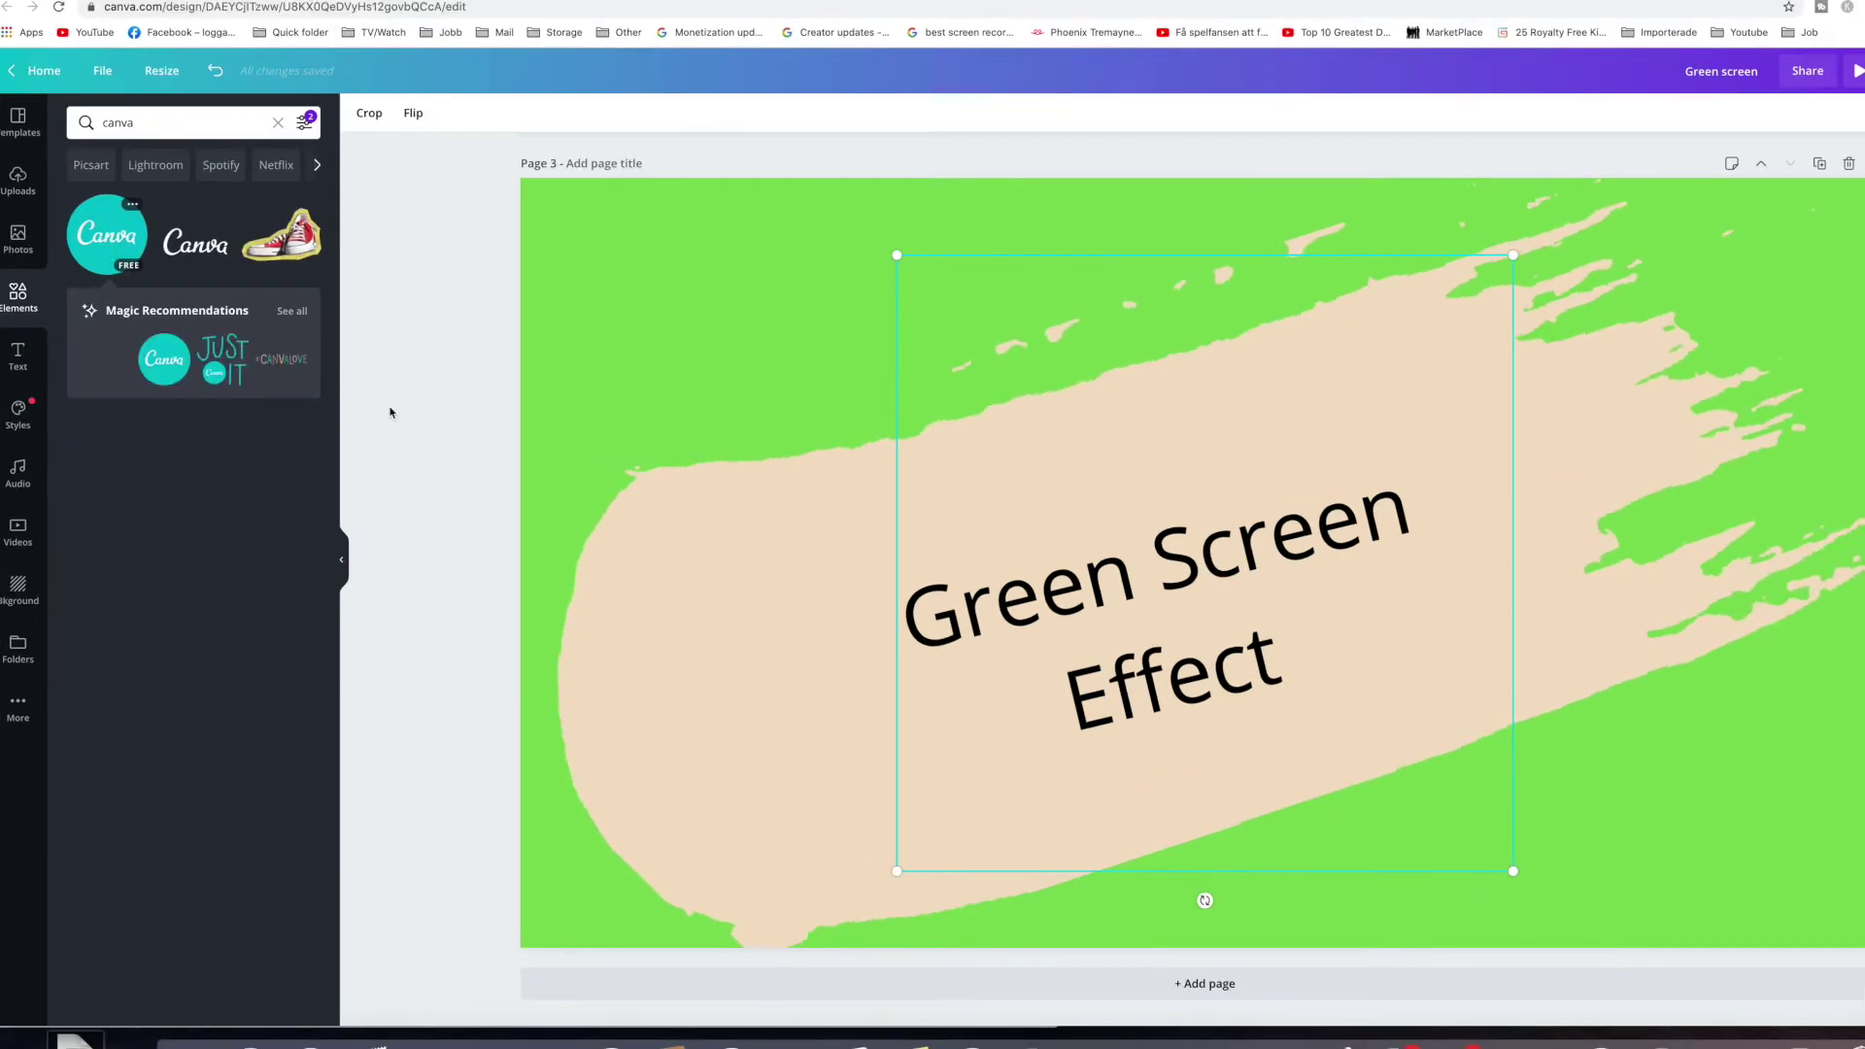
drag(1513, 255, 1166, 603)
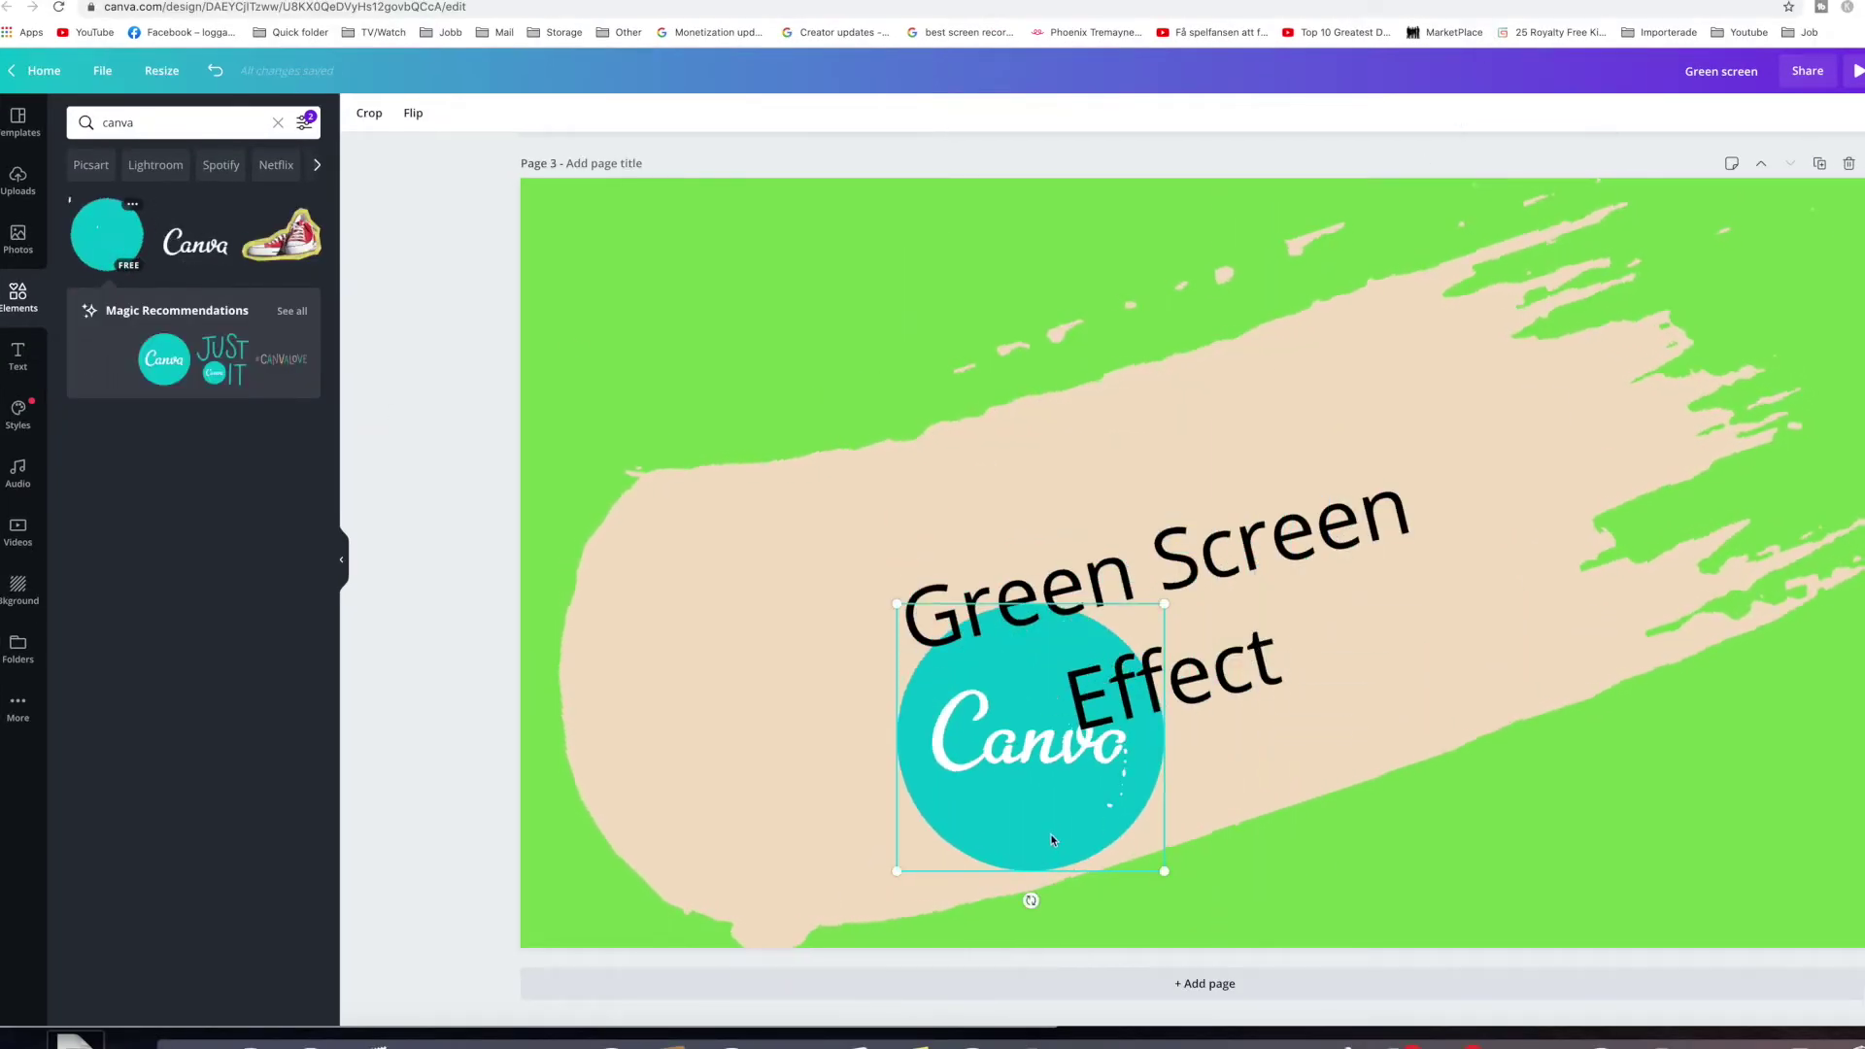
drag(1037, 747, 1528, 783)
double_click(993, 597)
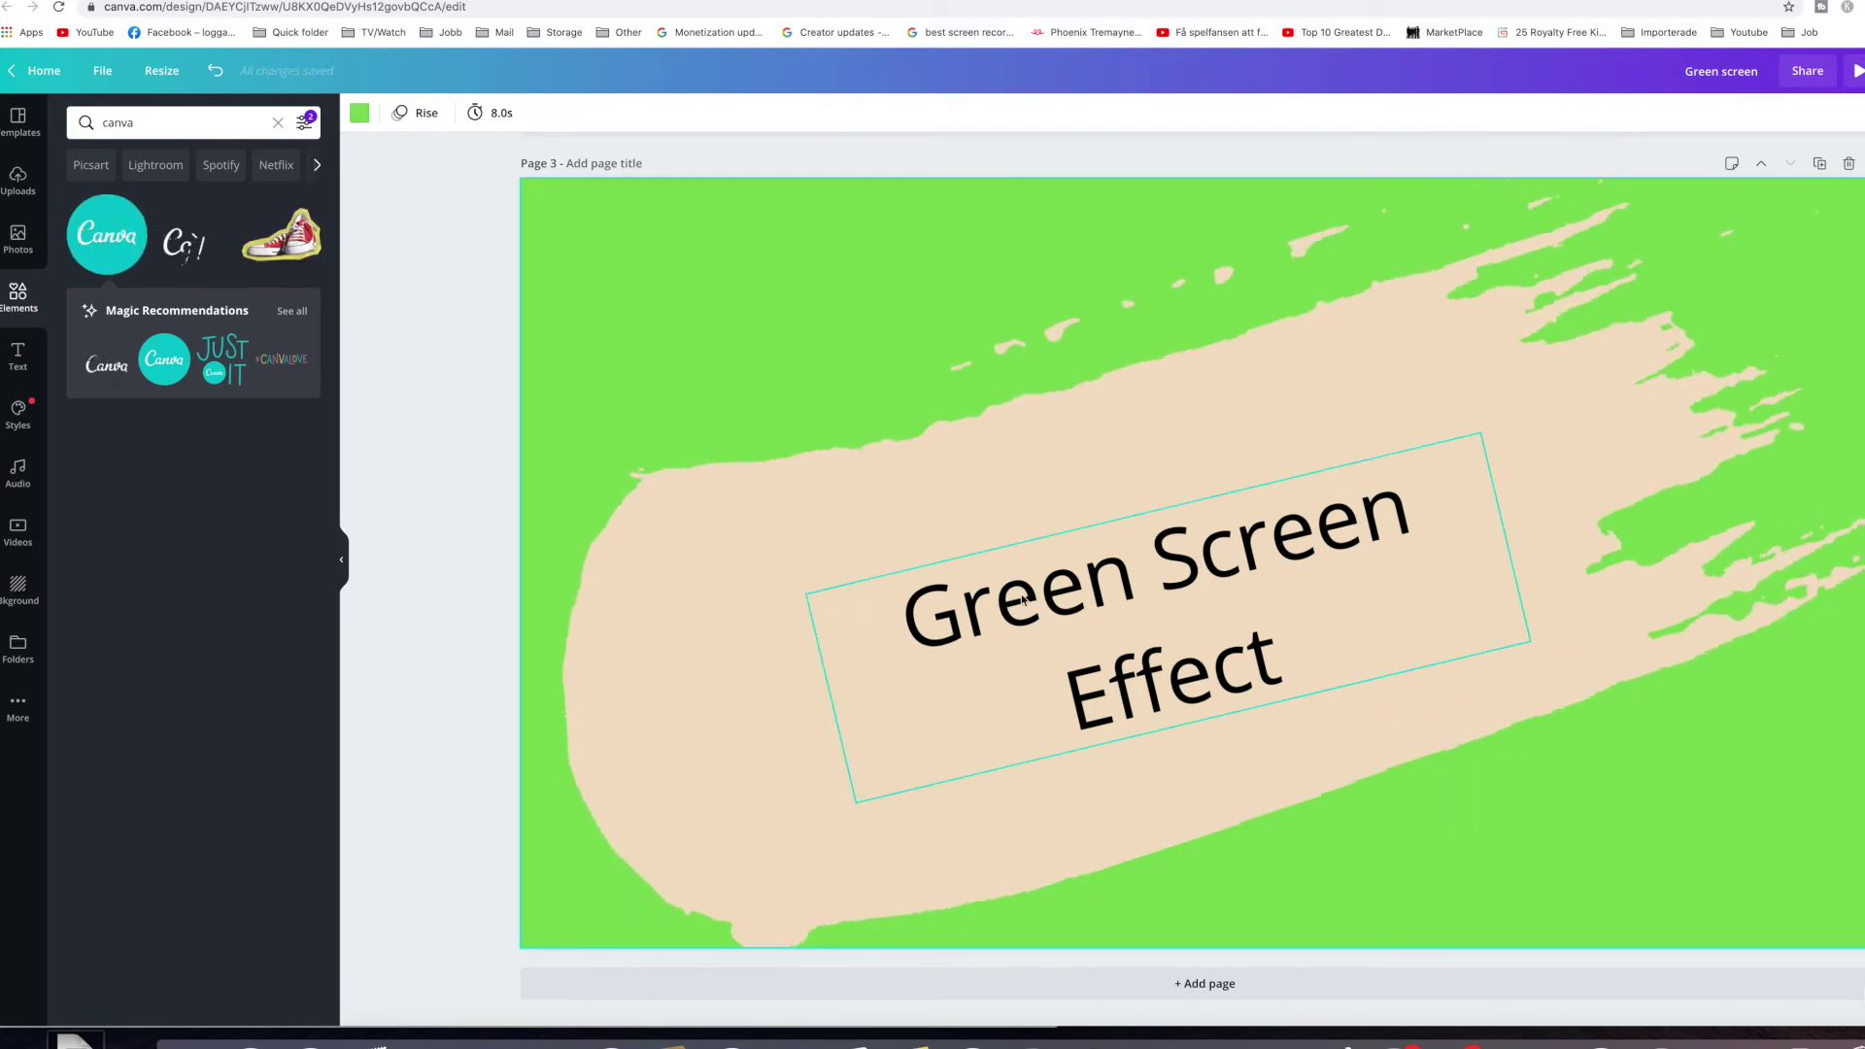
click(452, 112)
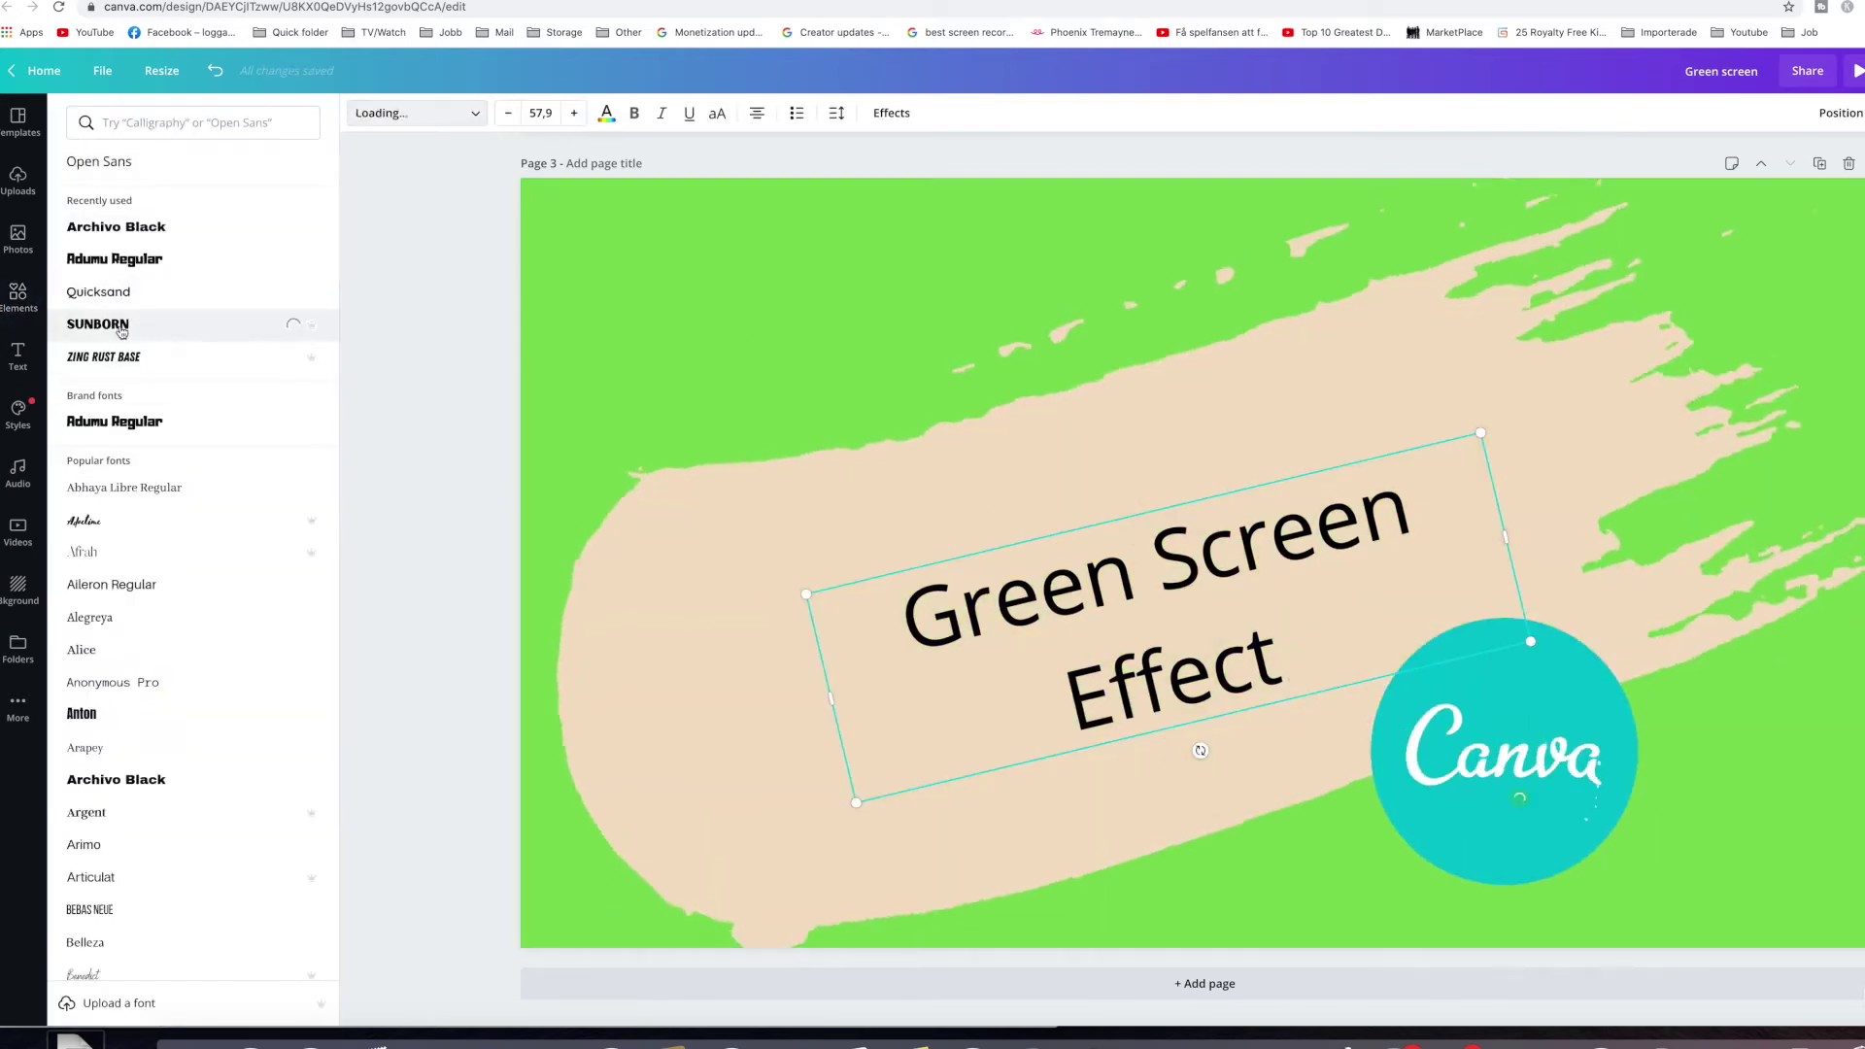
Step: Try the Sunborn and Intro Script fonts, enlarge the caption to 88.1, and tilt it along the stroke
click(122, 331)
scroll(170, 801, down, 15)
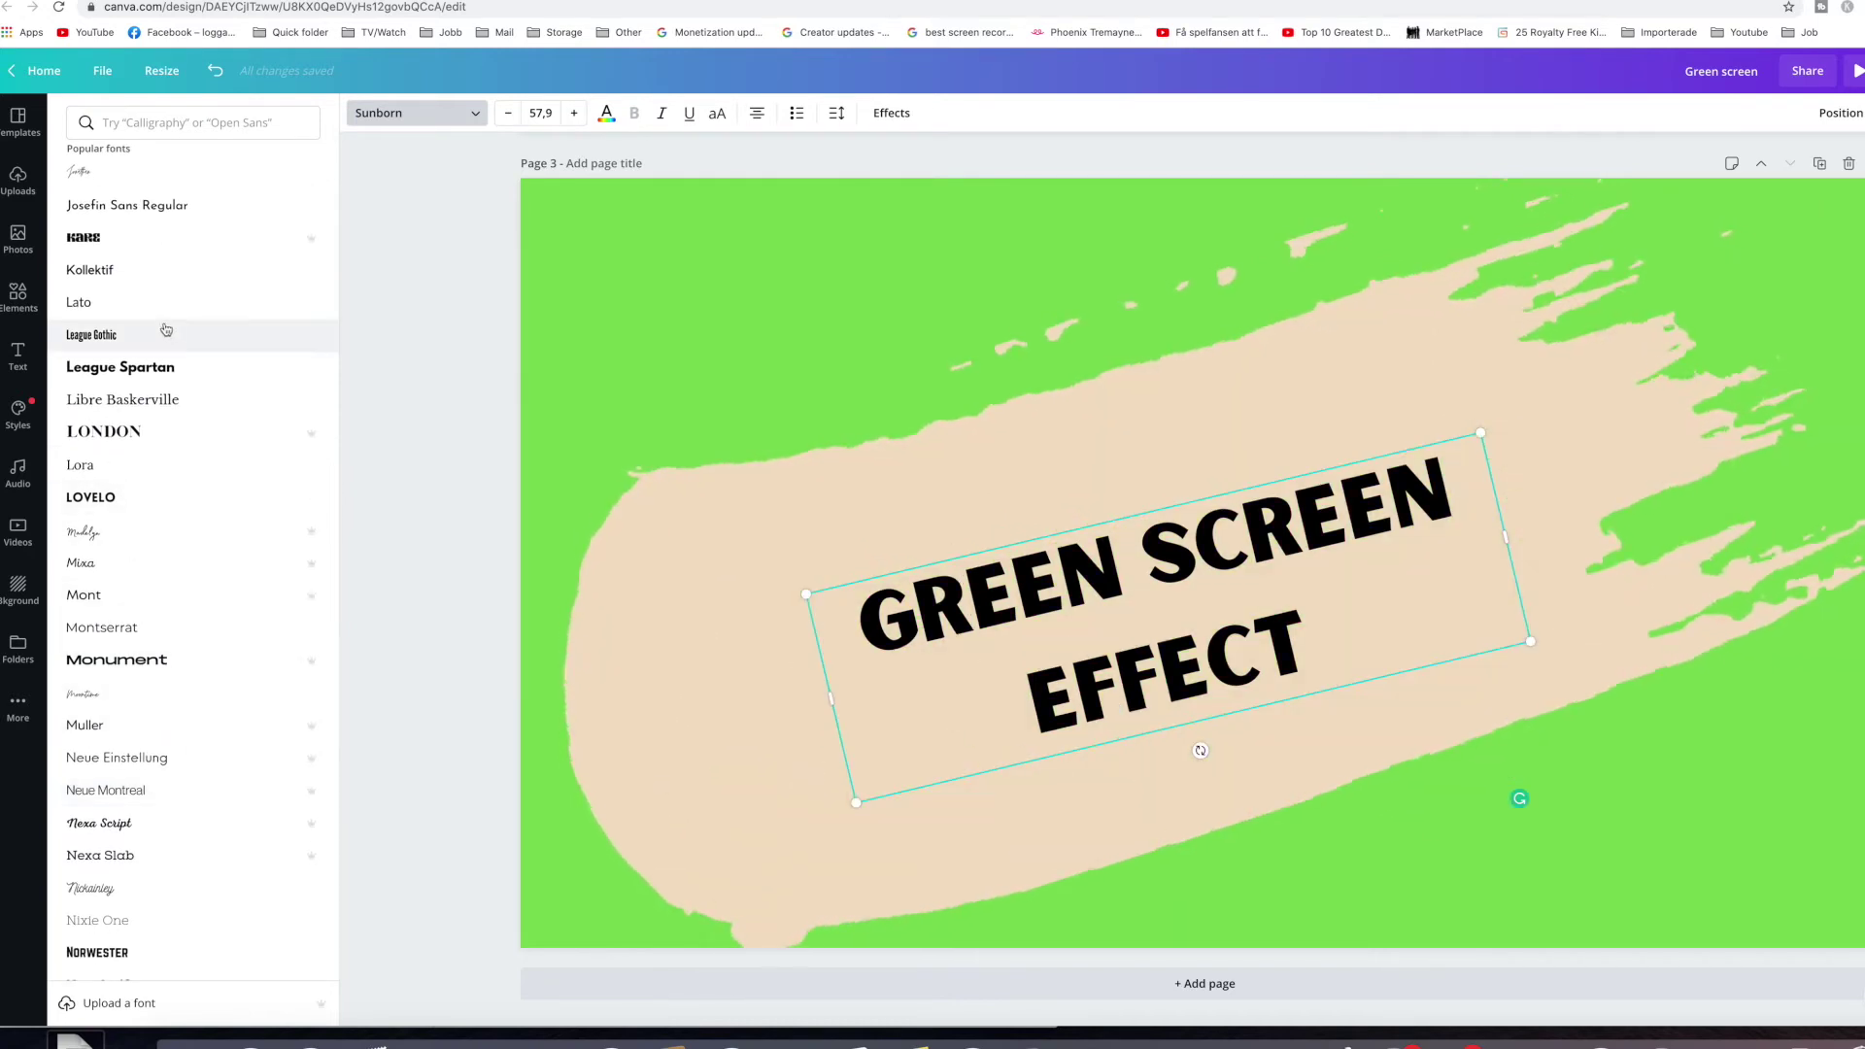
scroll(160, 213, up, 5)
click(139, 532)
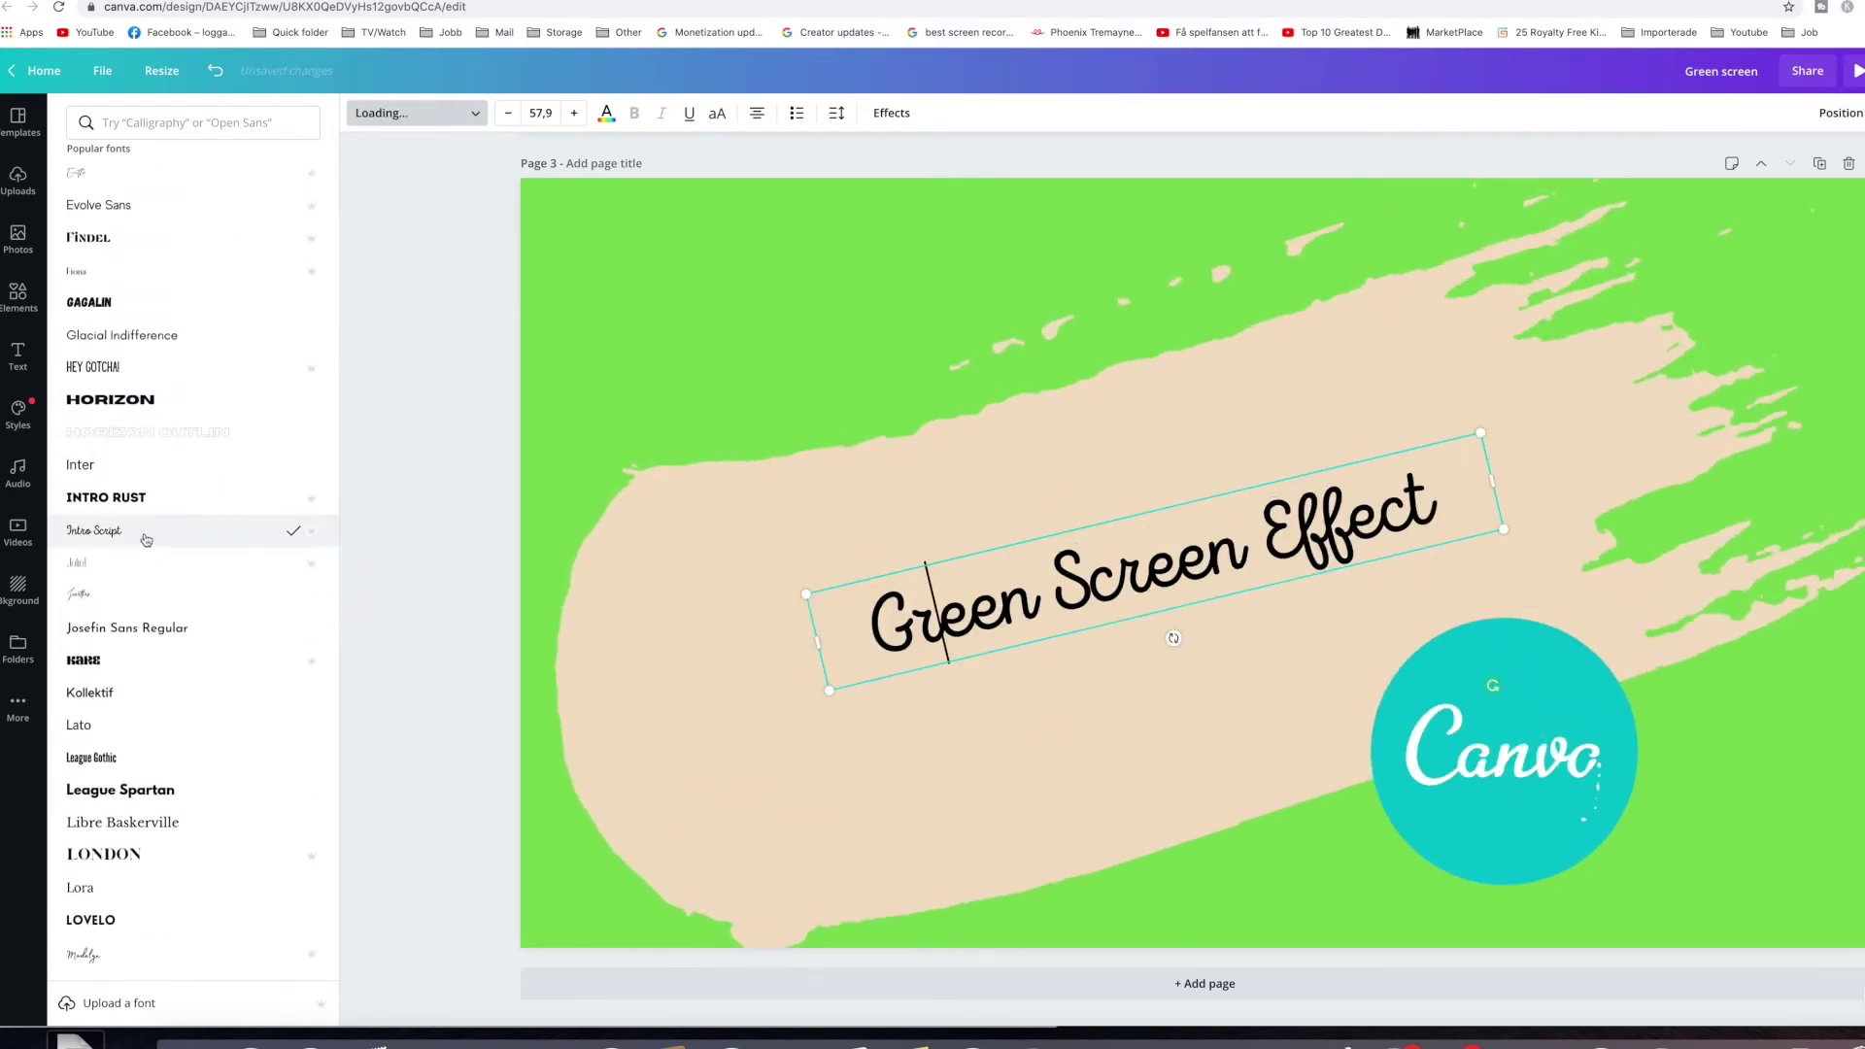
drag(840, 691, 819, 823)
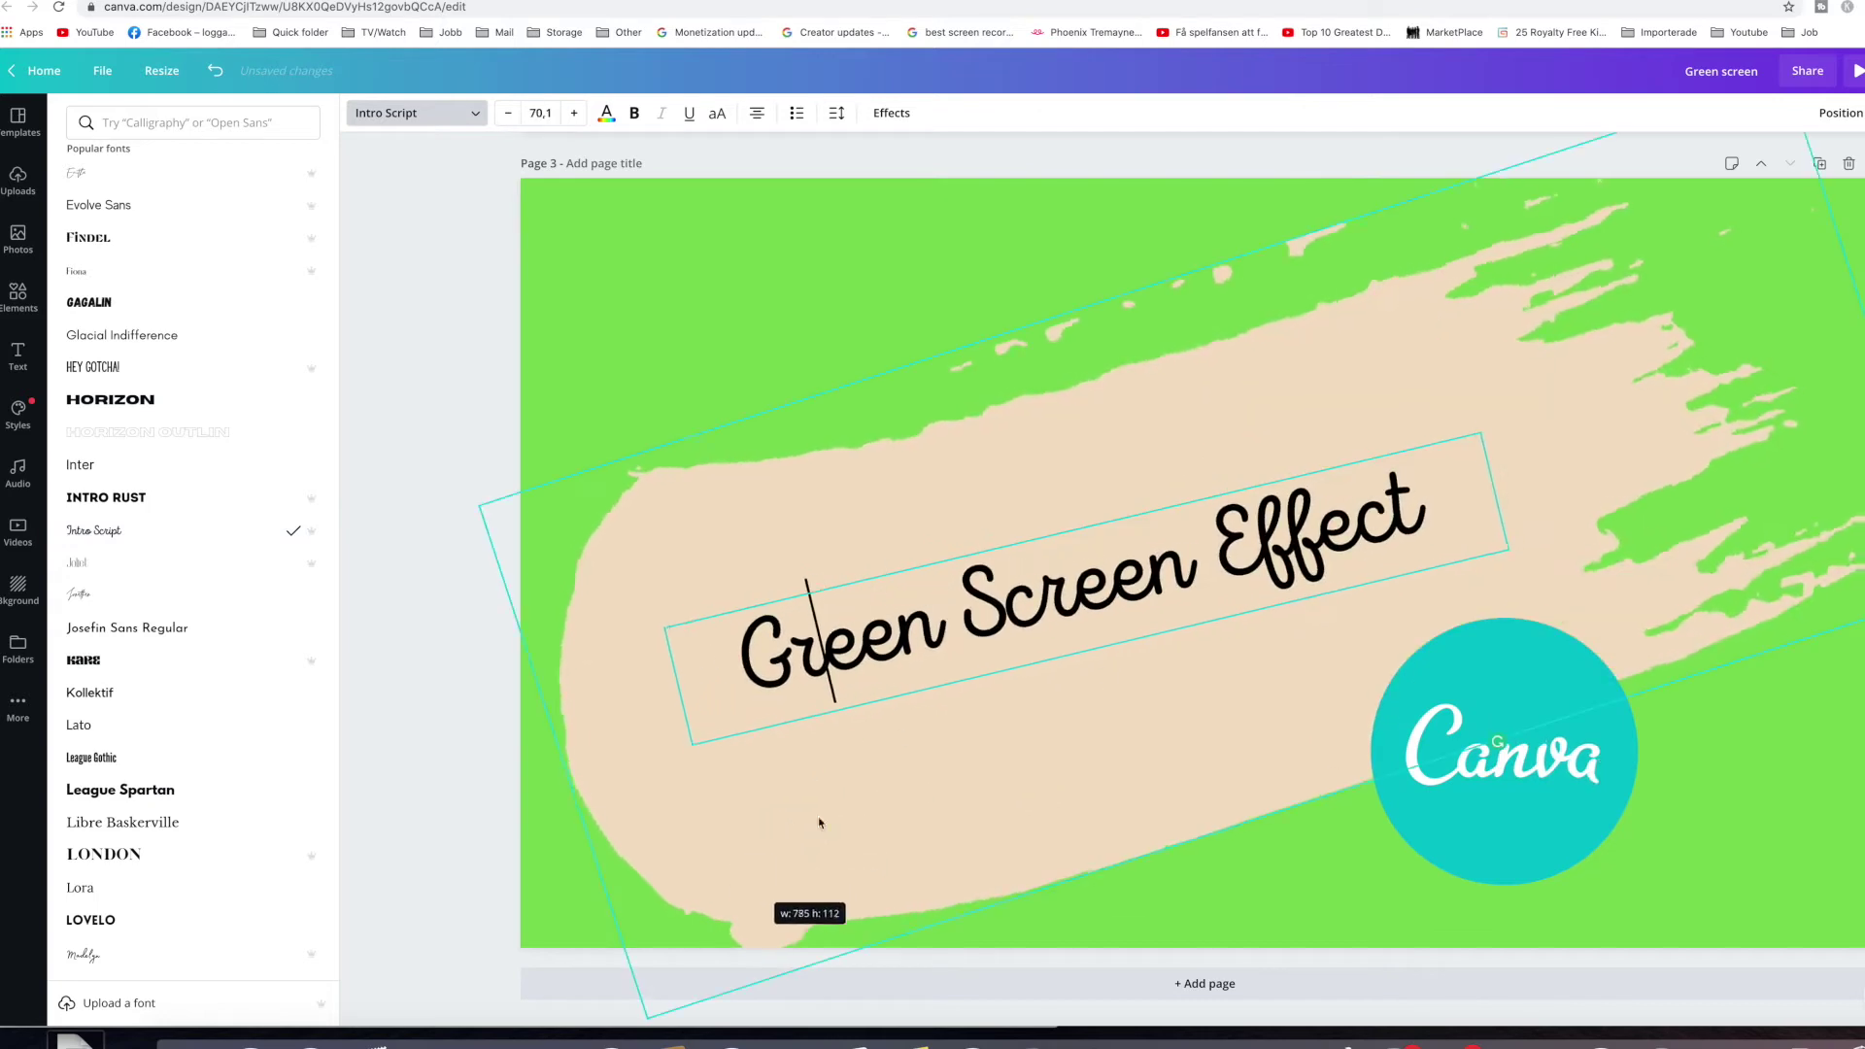
drag(1516, 490, 1411, 507)
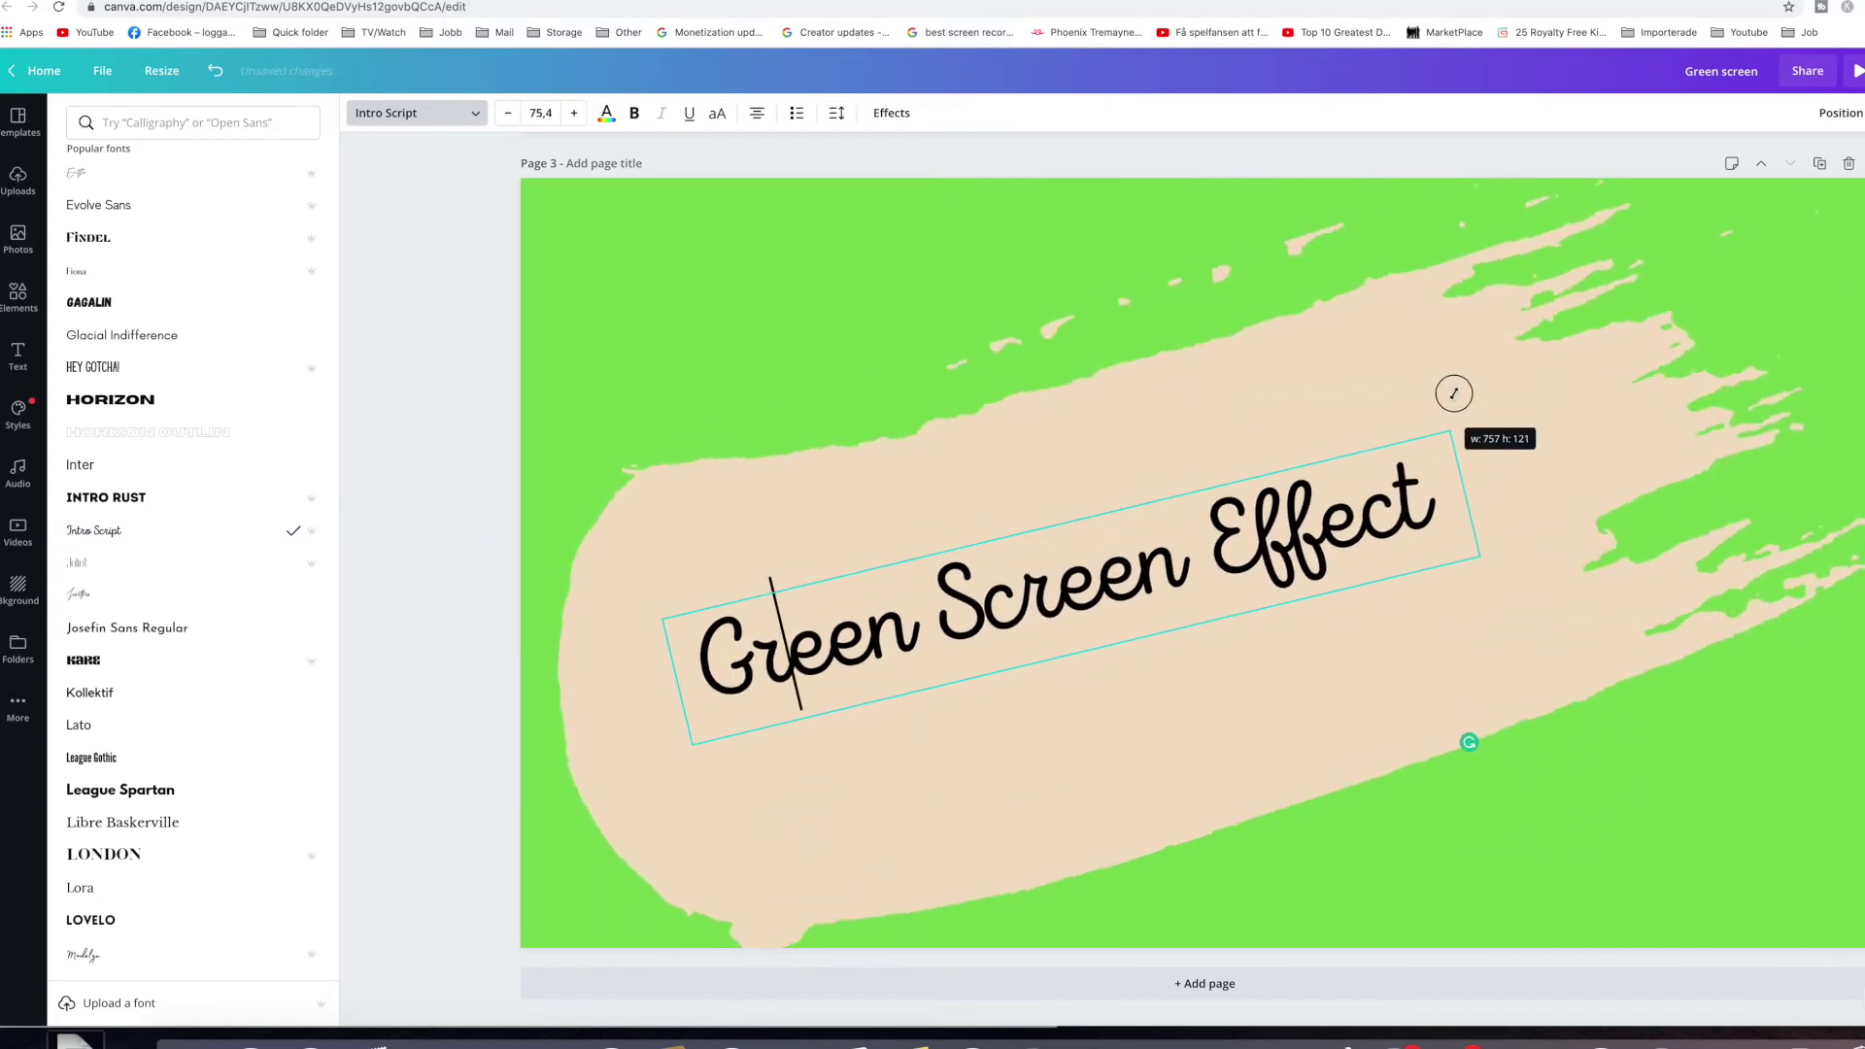
drag(1454, 393, 1579, 344)
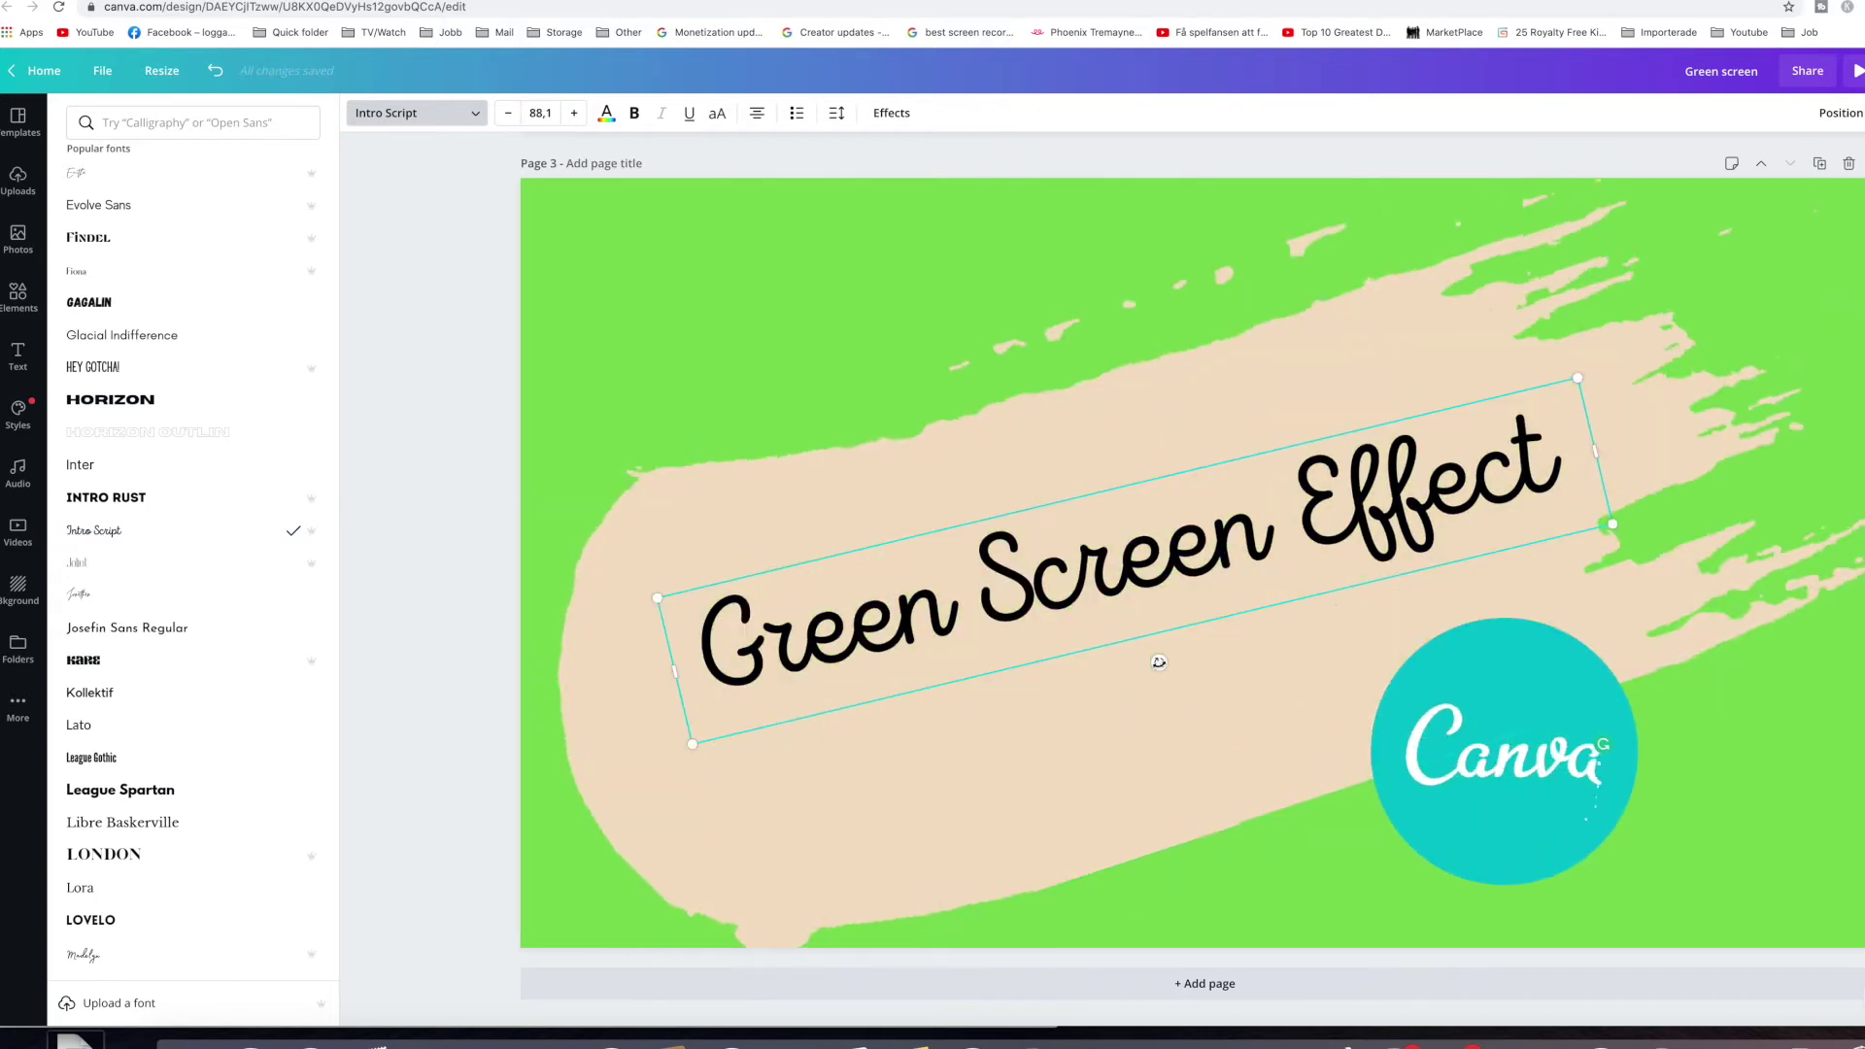
drag(1159, 662, 1165, 667)
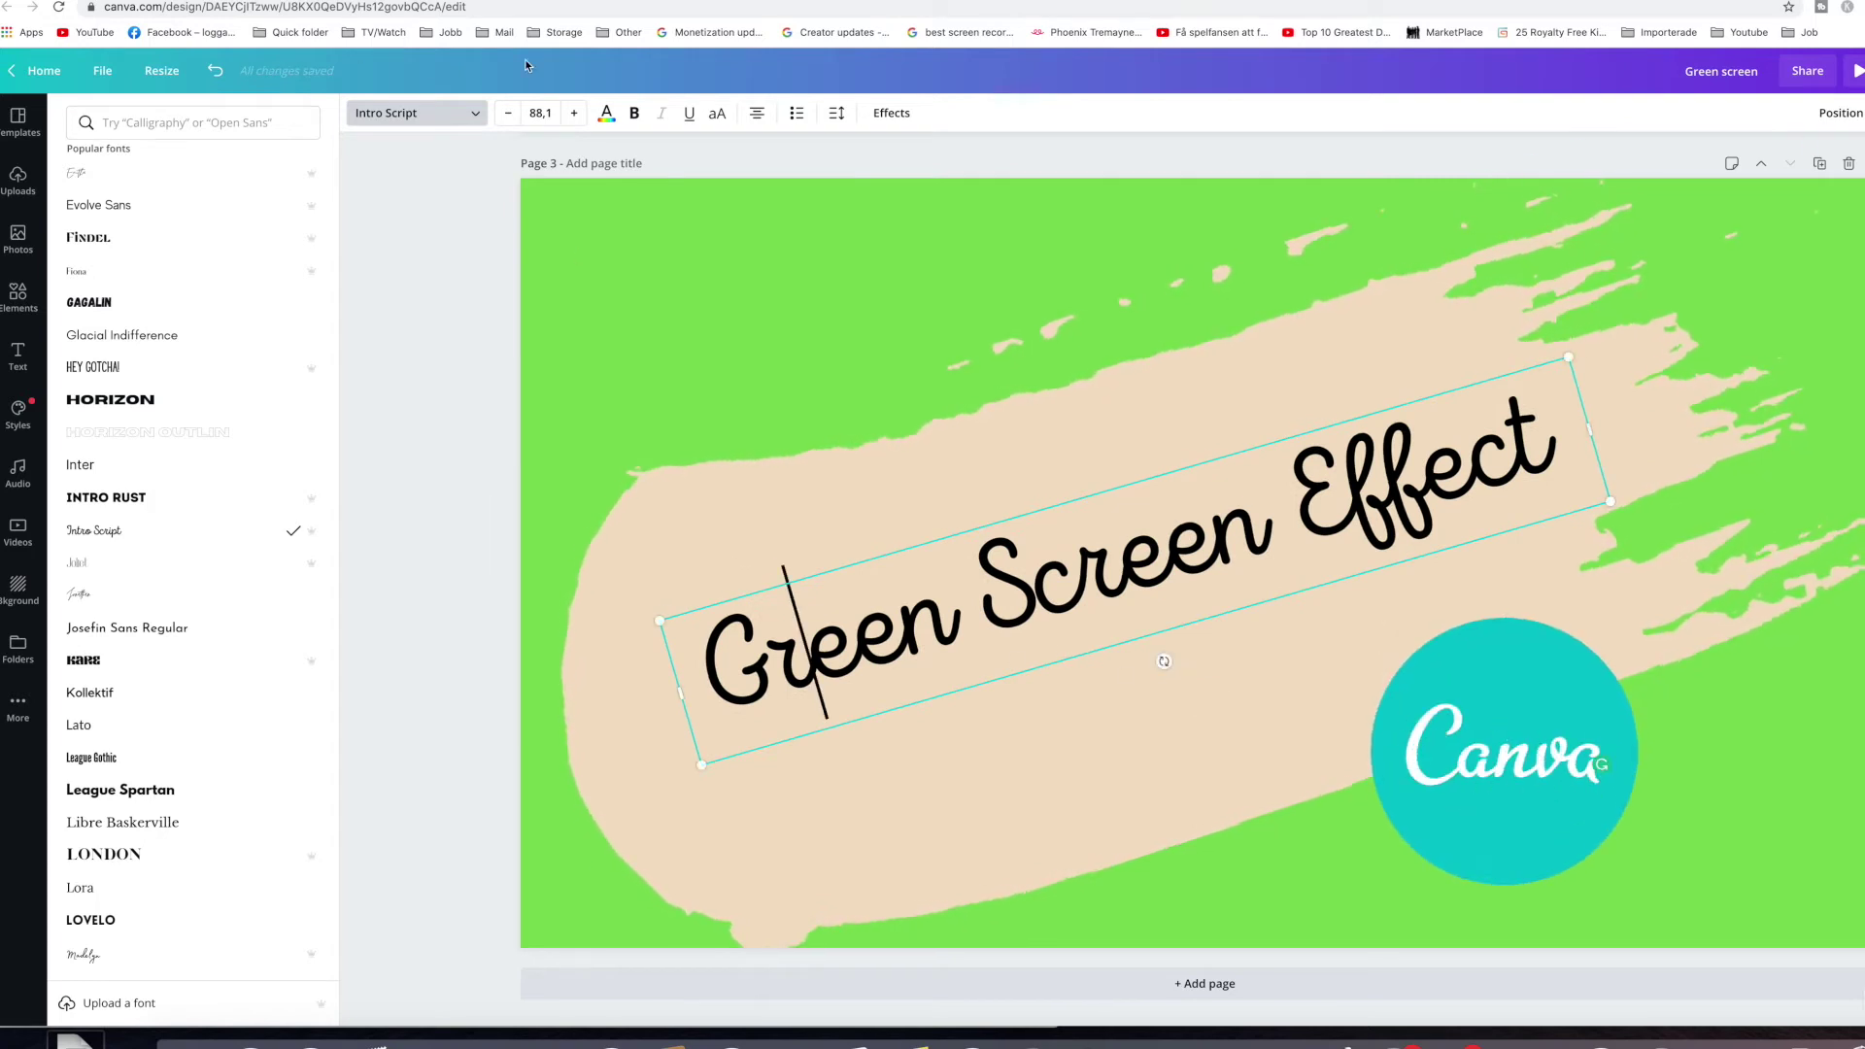
Step: Set the caption font to Playfair Display
scroll(179, 690, down, 15)
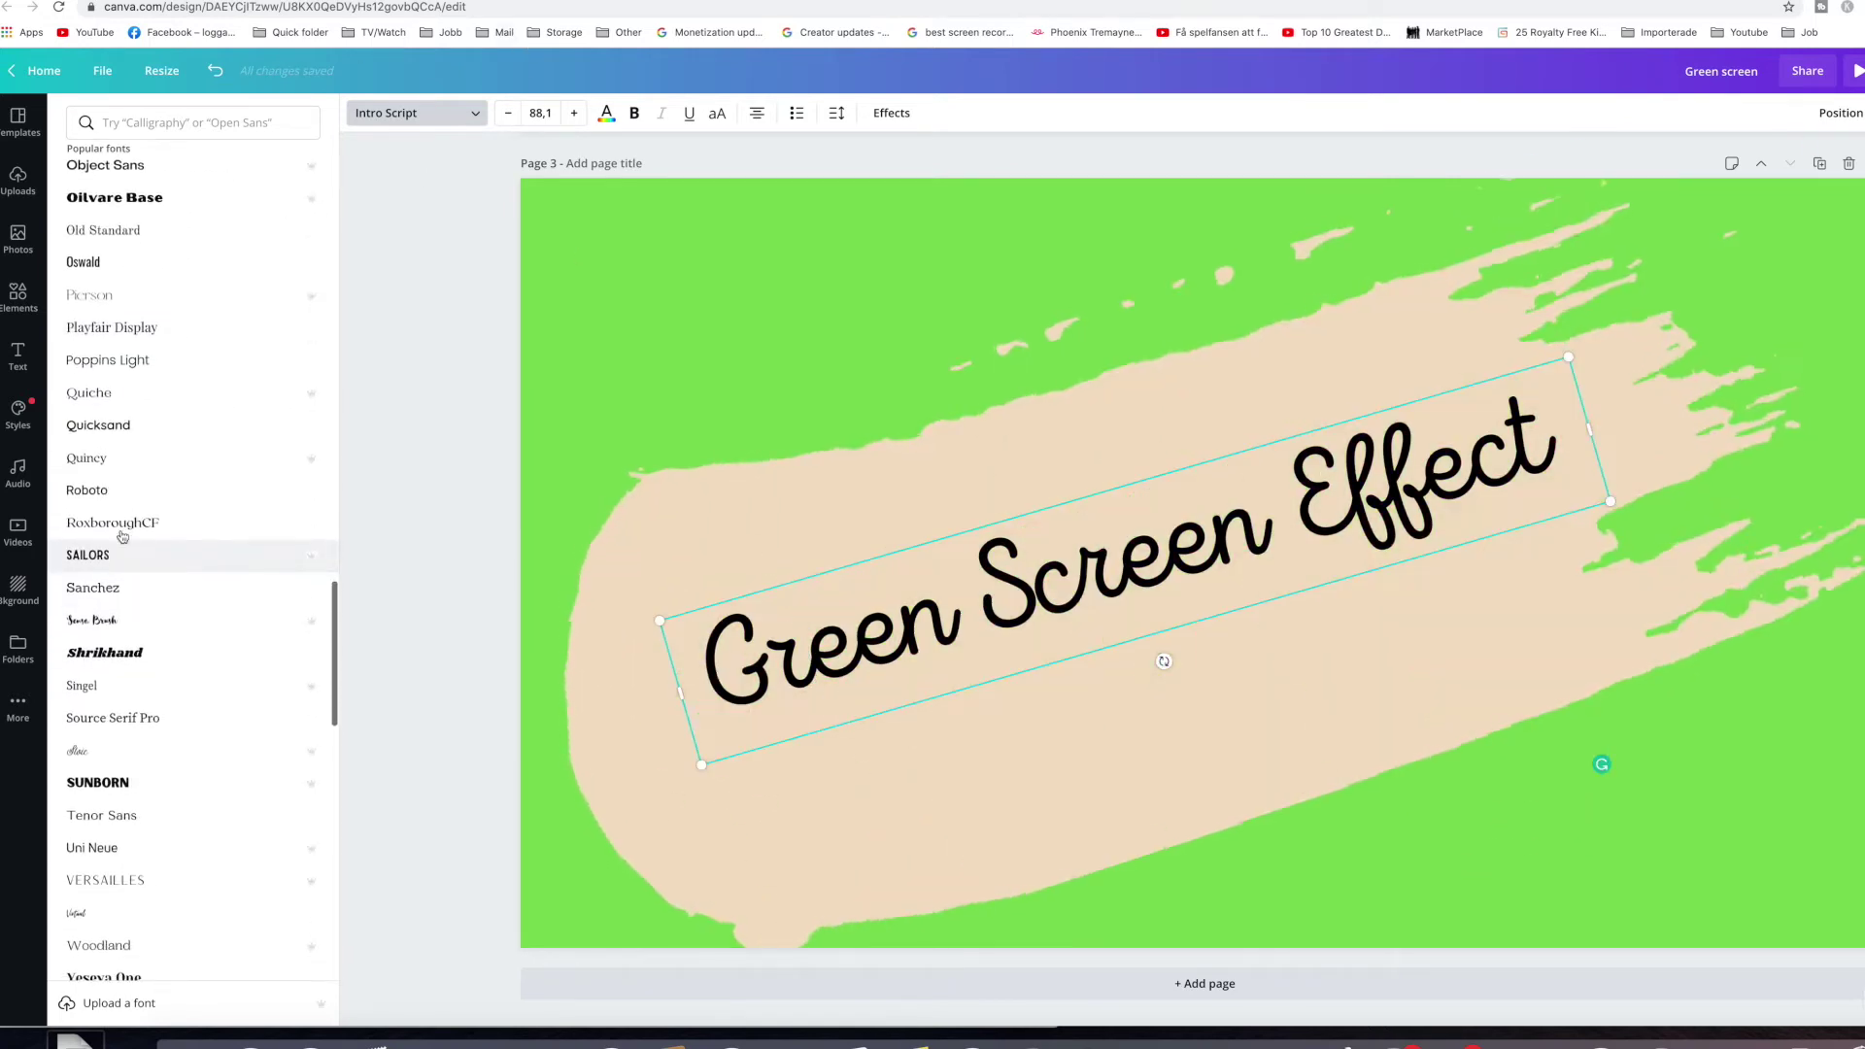
click(228, 124)
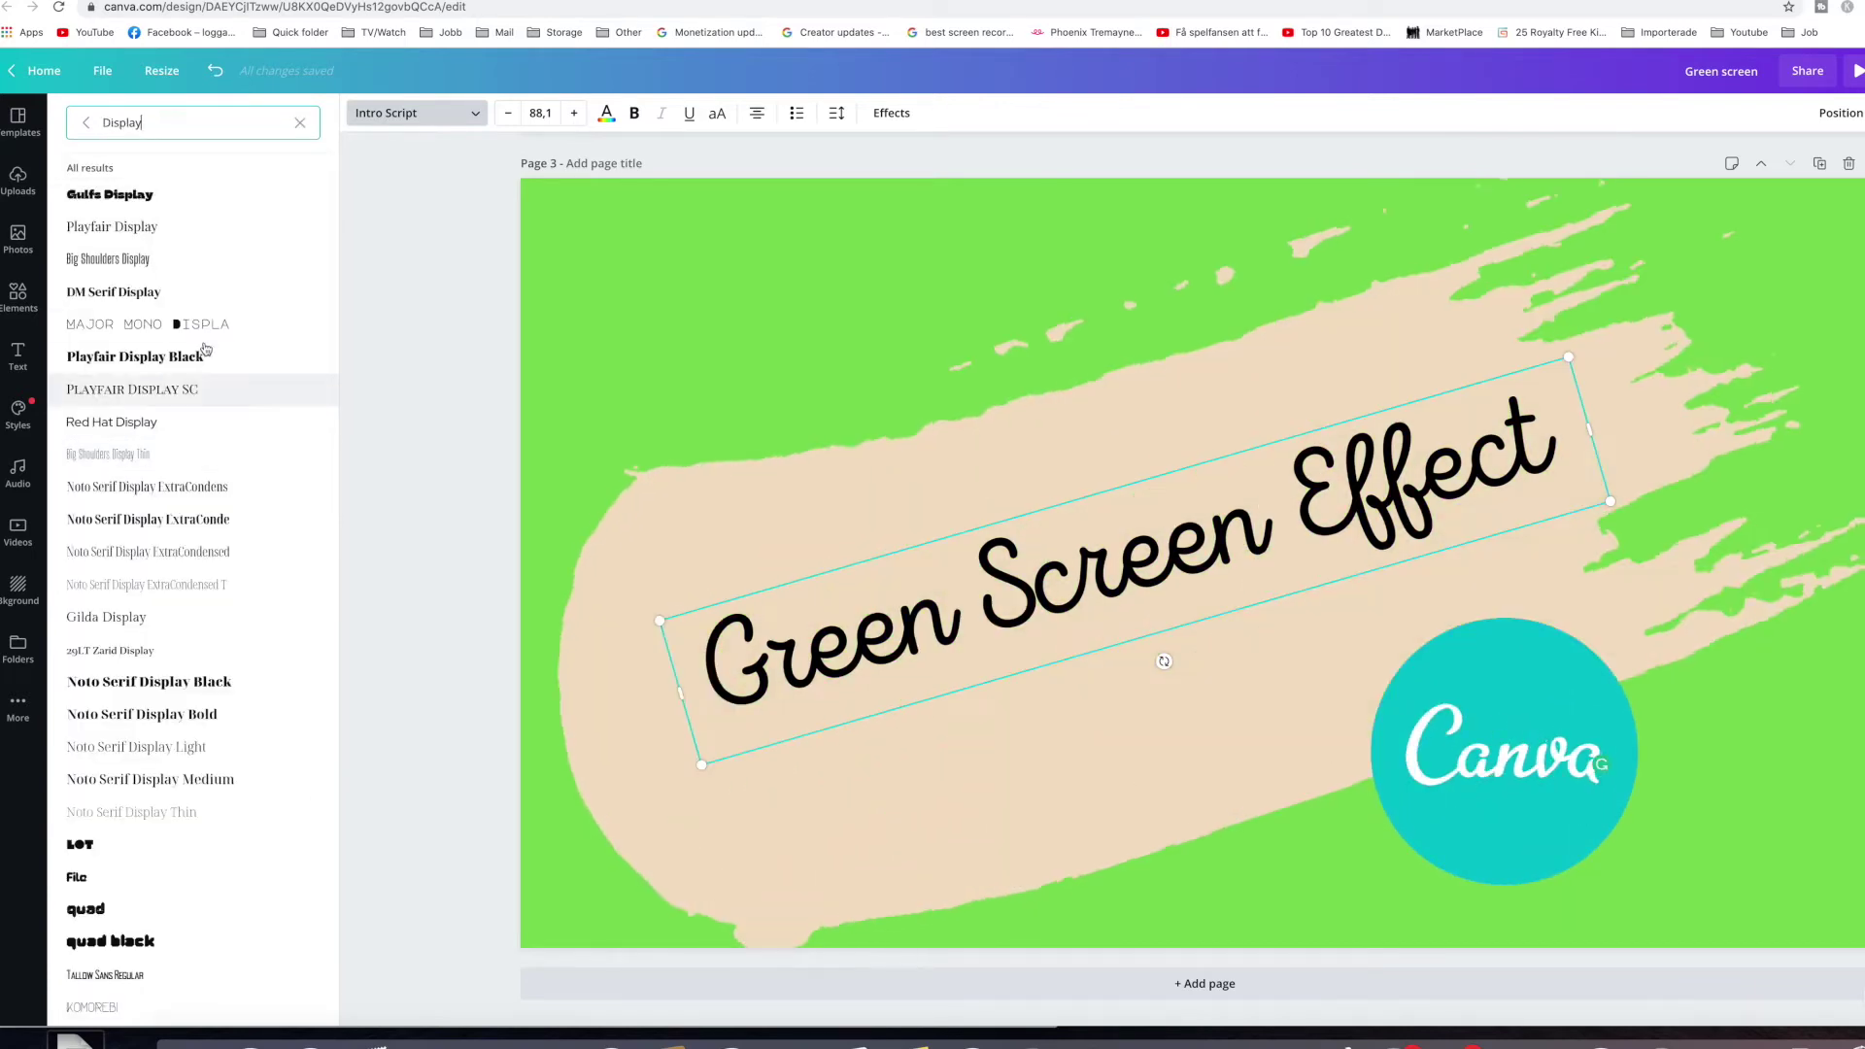
click(133, 229)
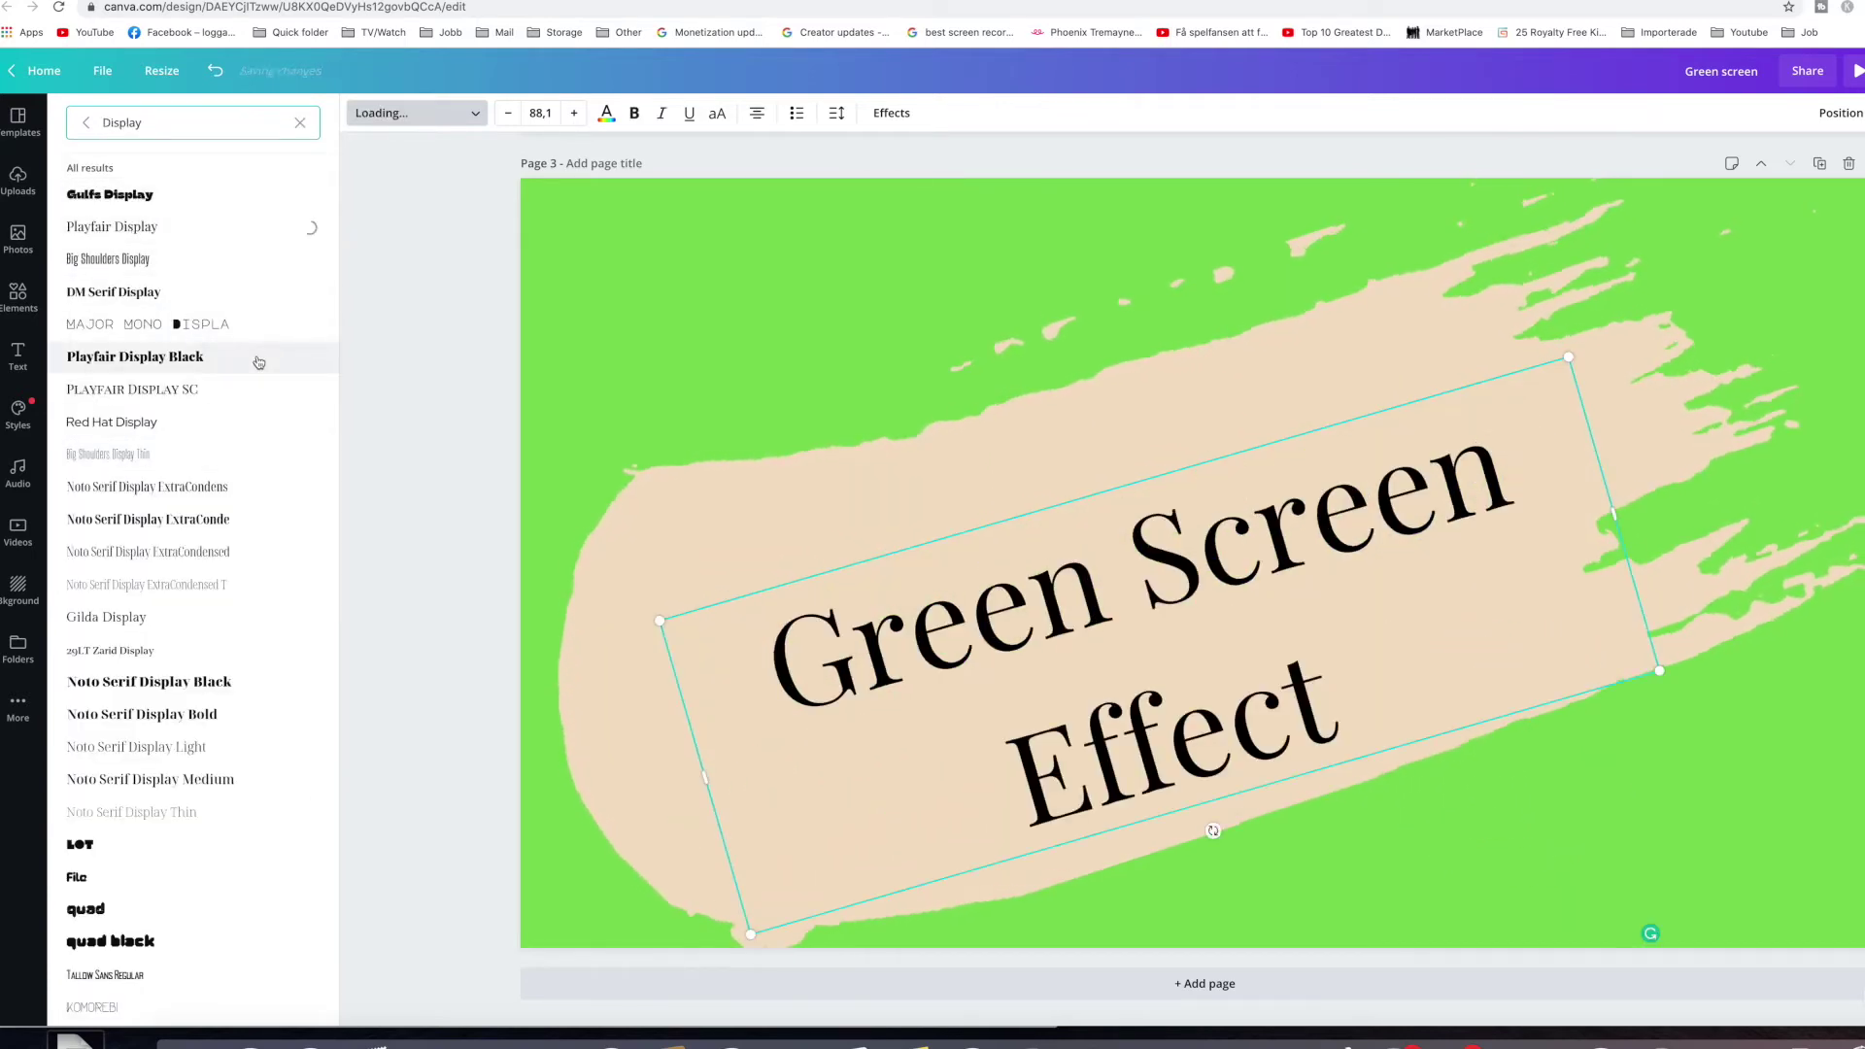
click(467, 450)
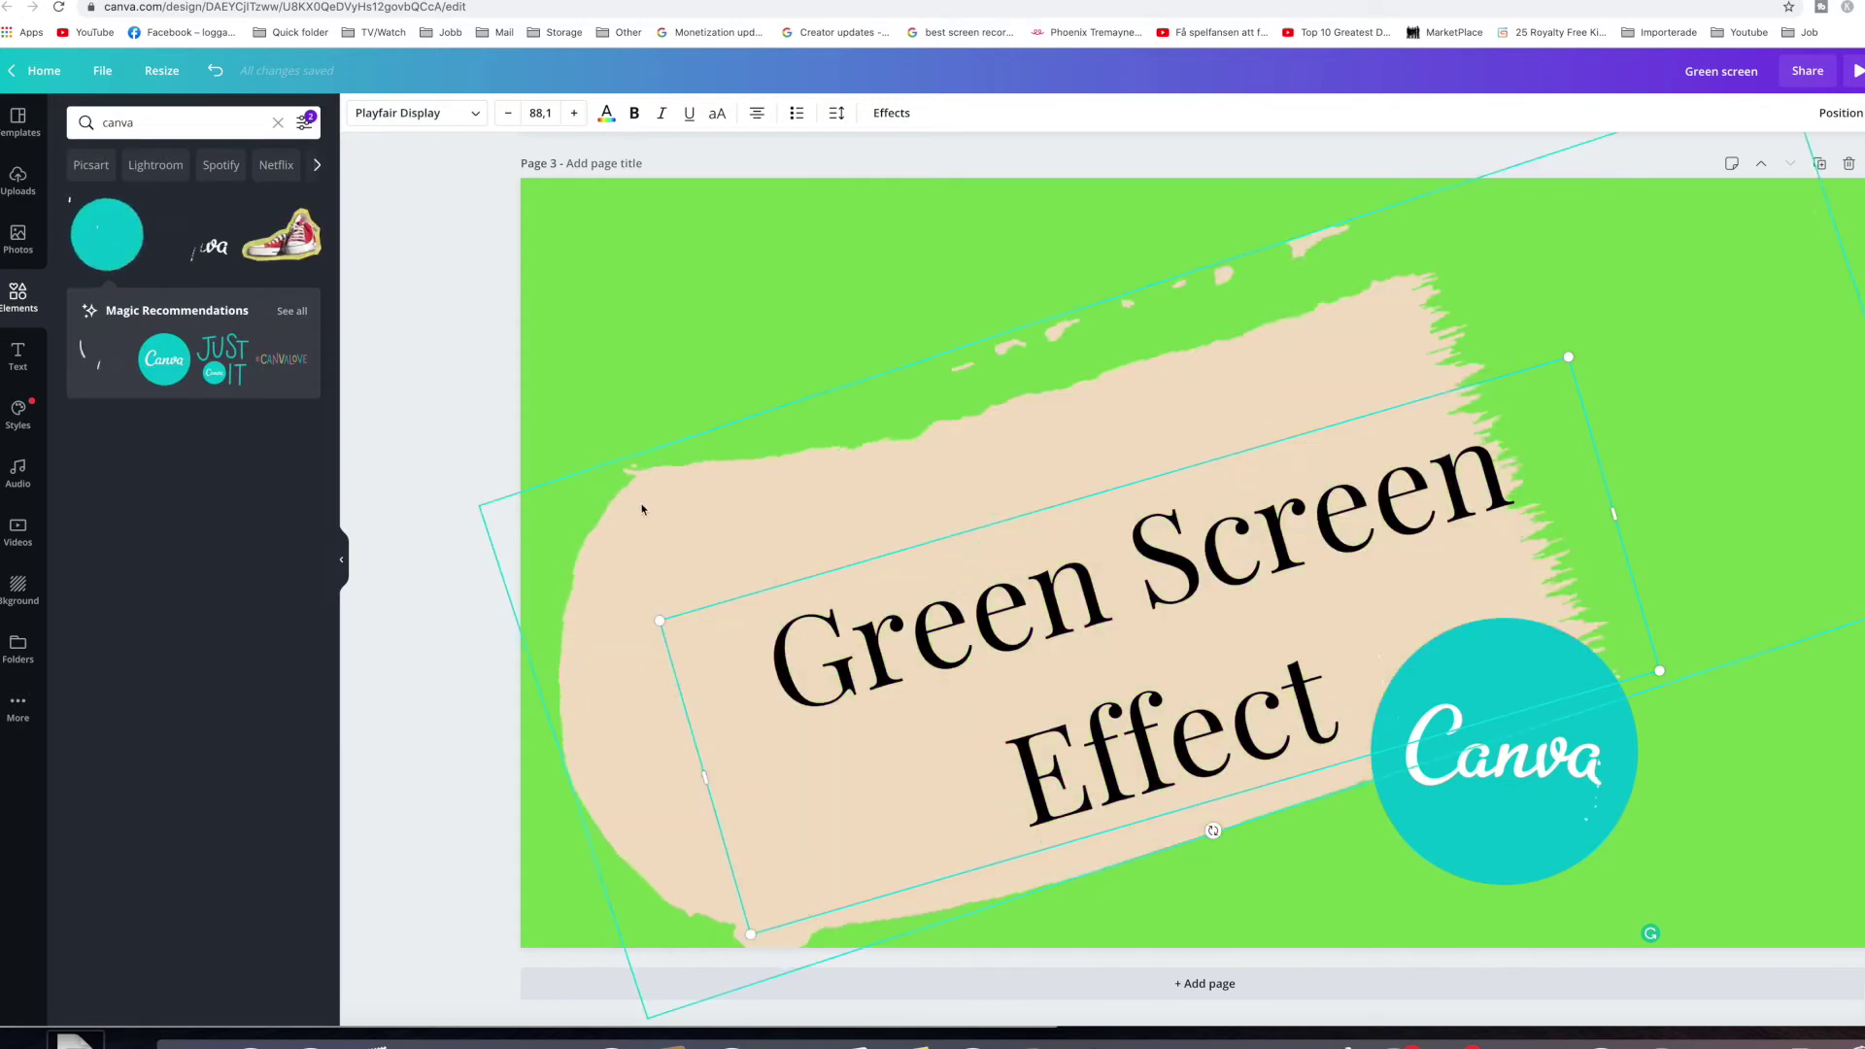
Step: Select the brush stroke, 'Green Screen Effect' text and Canva logo on page 3 to preview them
click(691, 304)
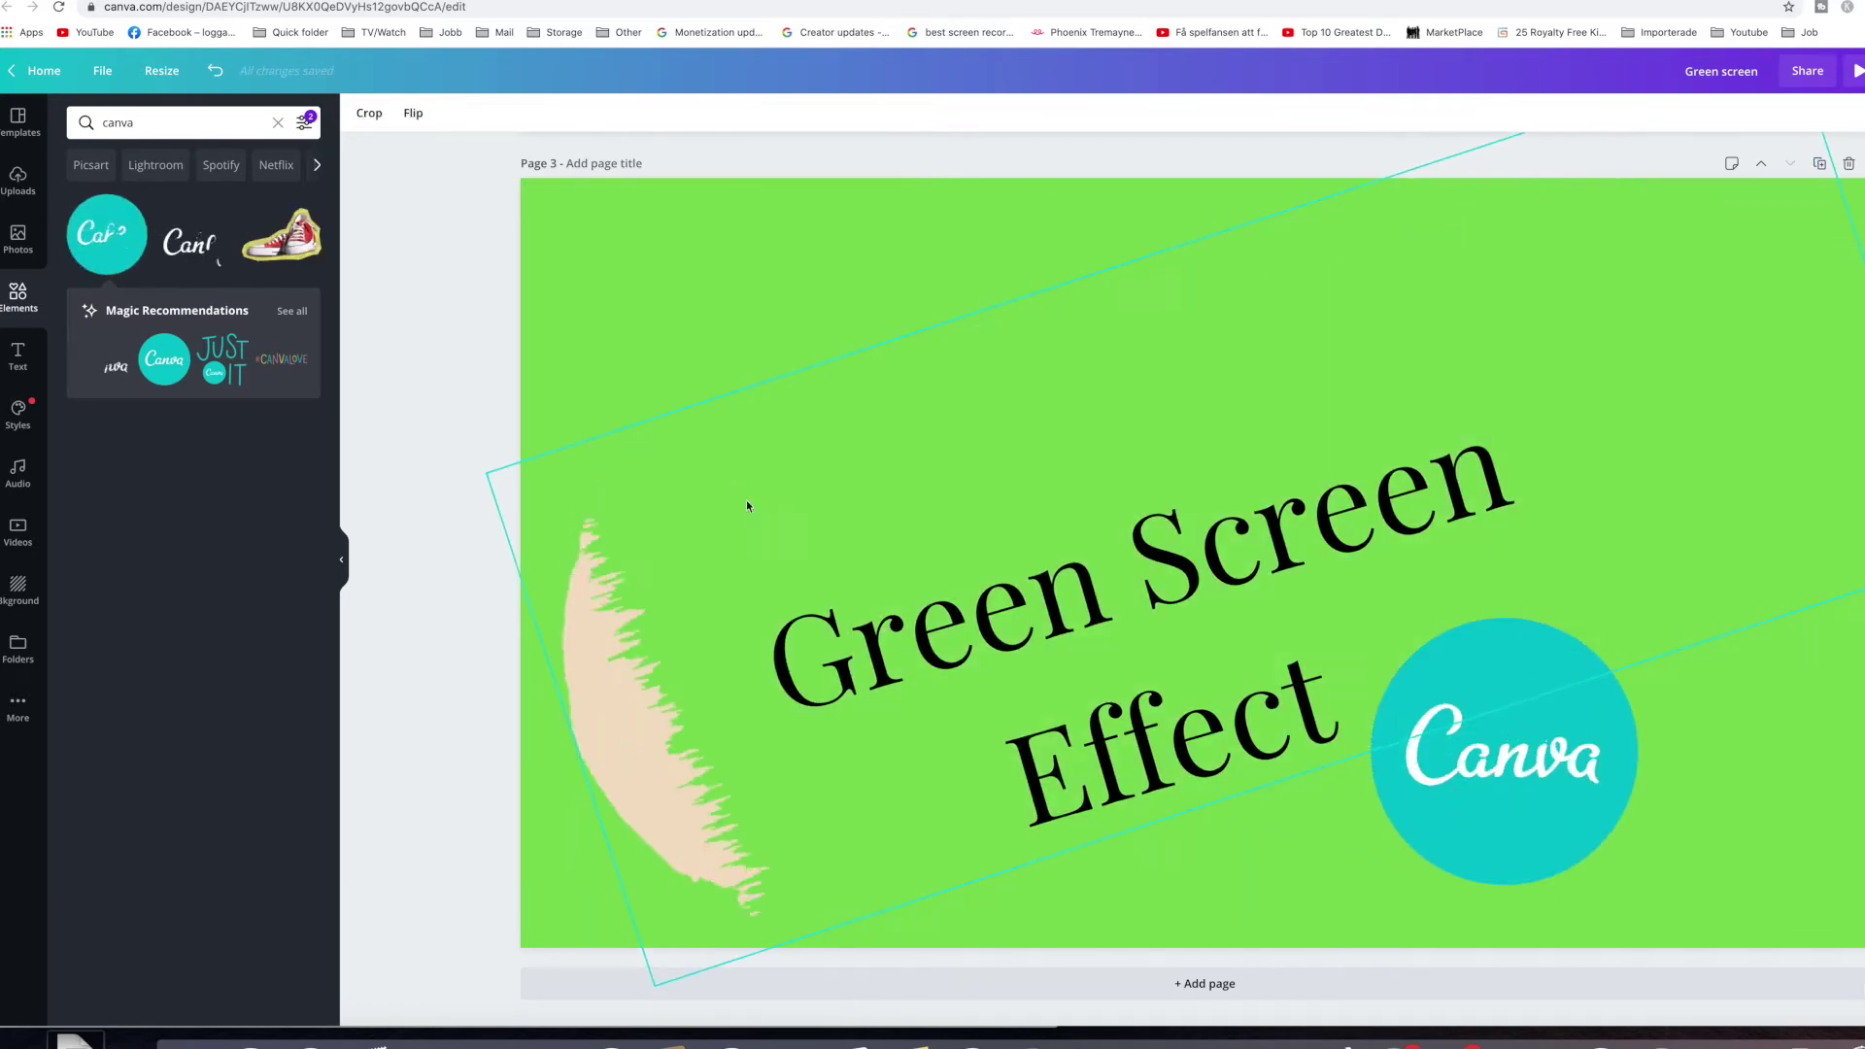
click(1008, 684)
click(1520, 777)
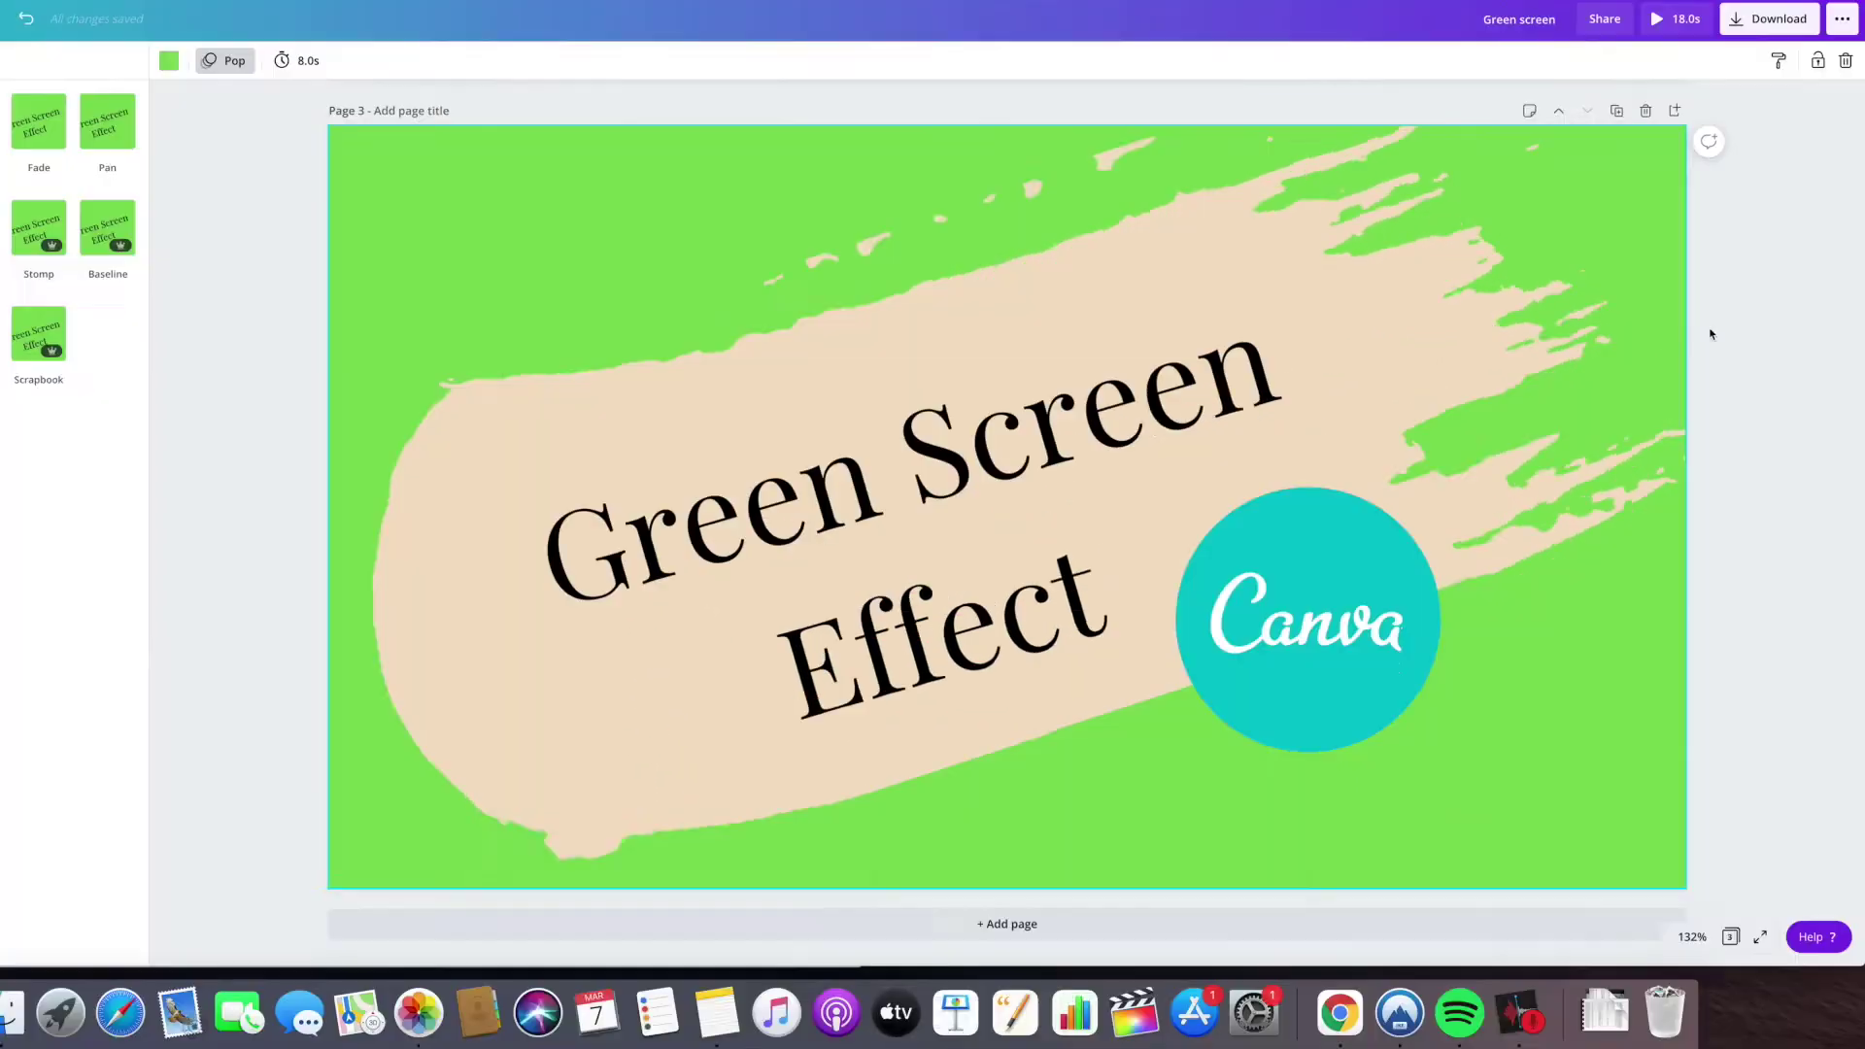
Step: Scroll through the pages back up to the YEAH page 2
scroll(1676, 331, up, 15)
scroll(1668, 330, down, 12)
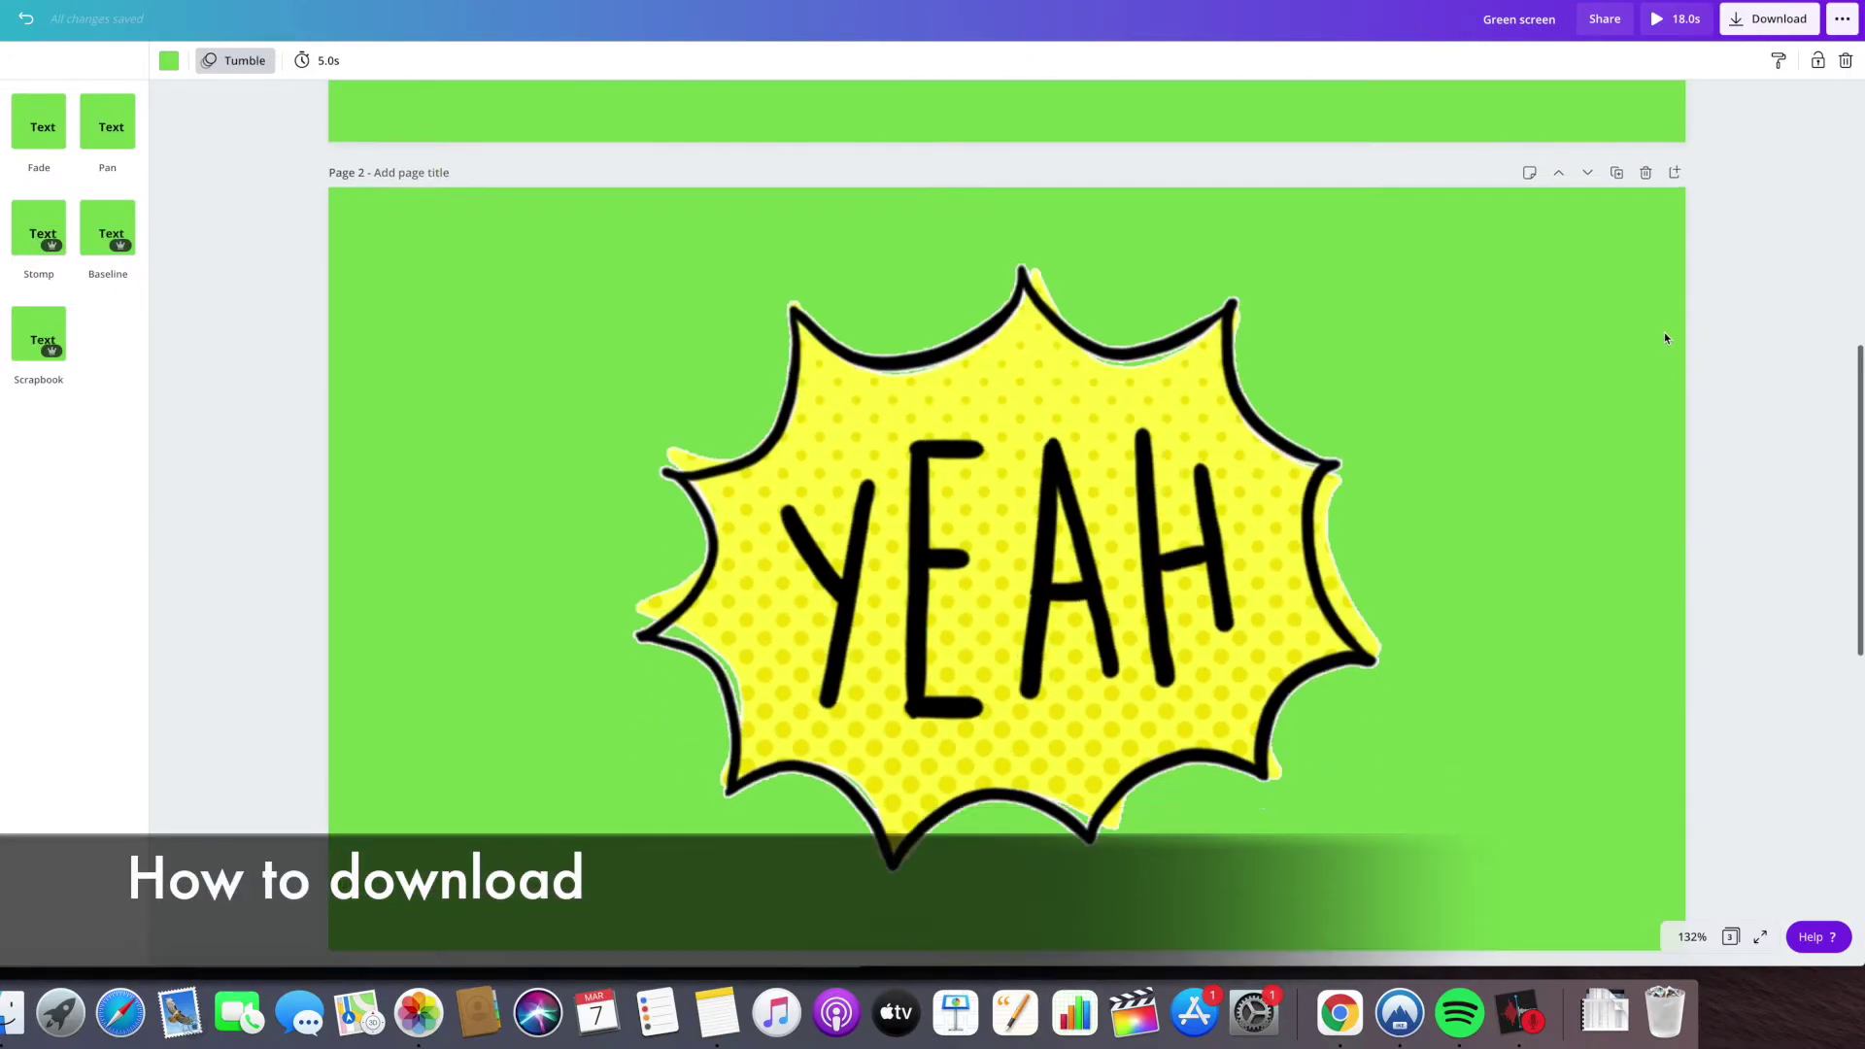
scroll(1020, 268, down, 5)
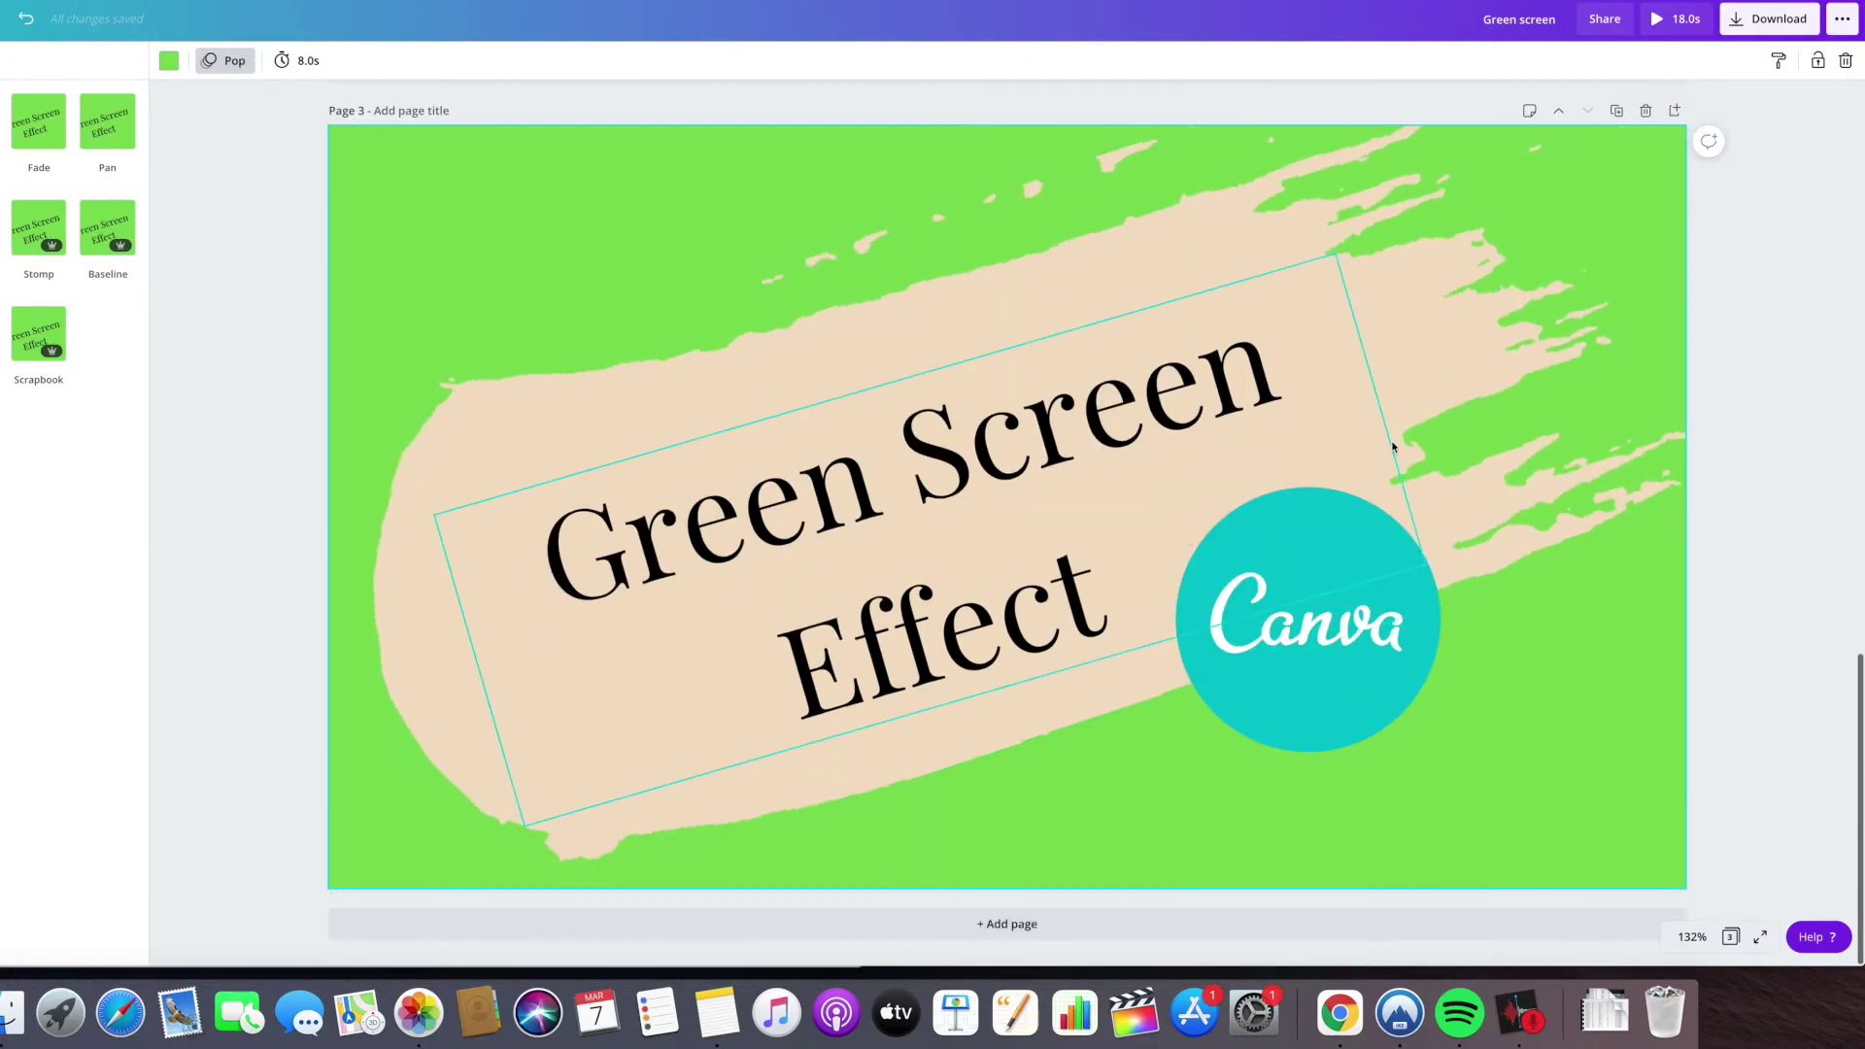
scroll(1477, 439, up, 7)
scroll(1694, 408, up, 3)
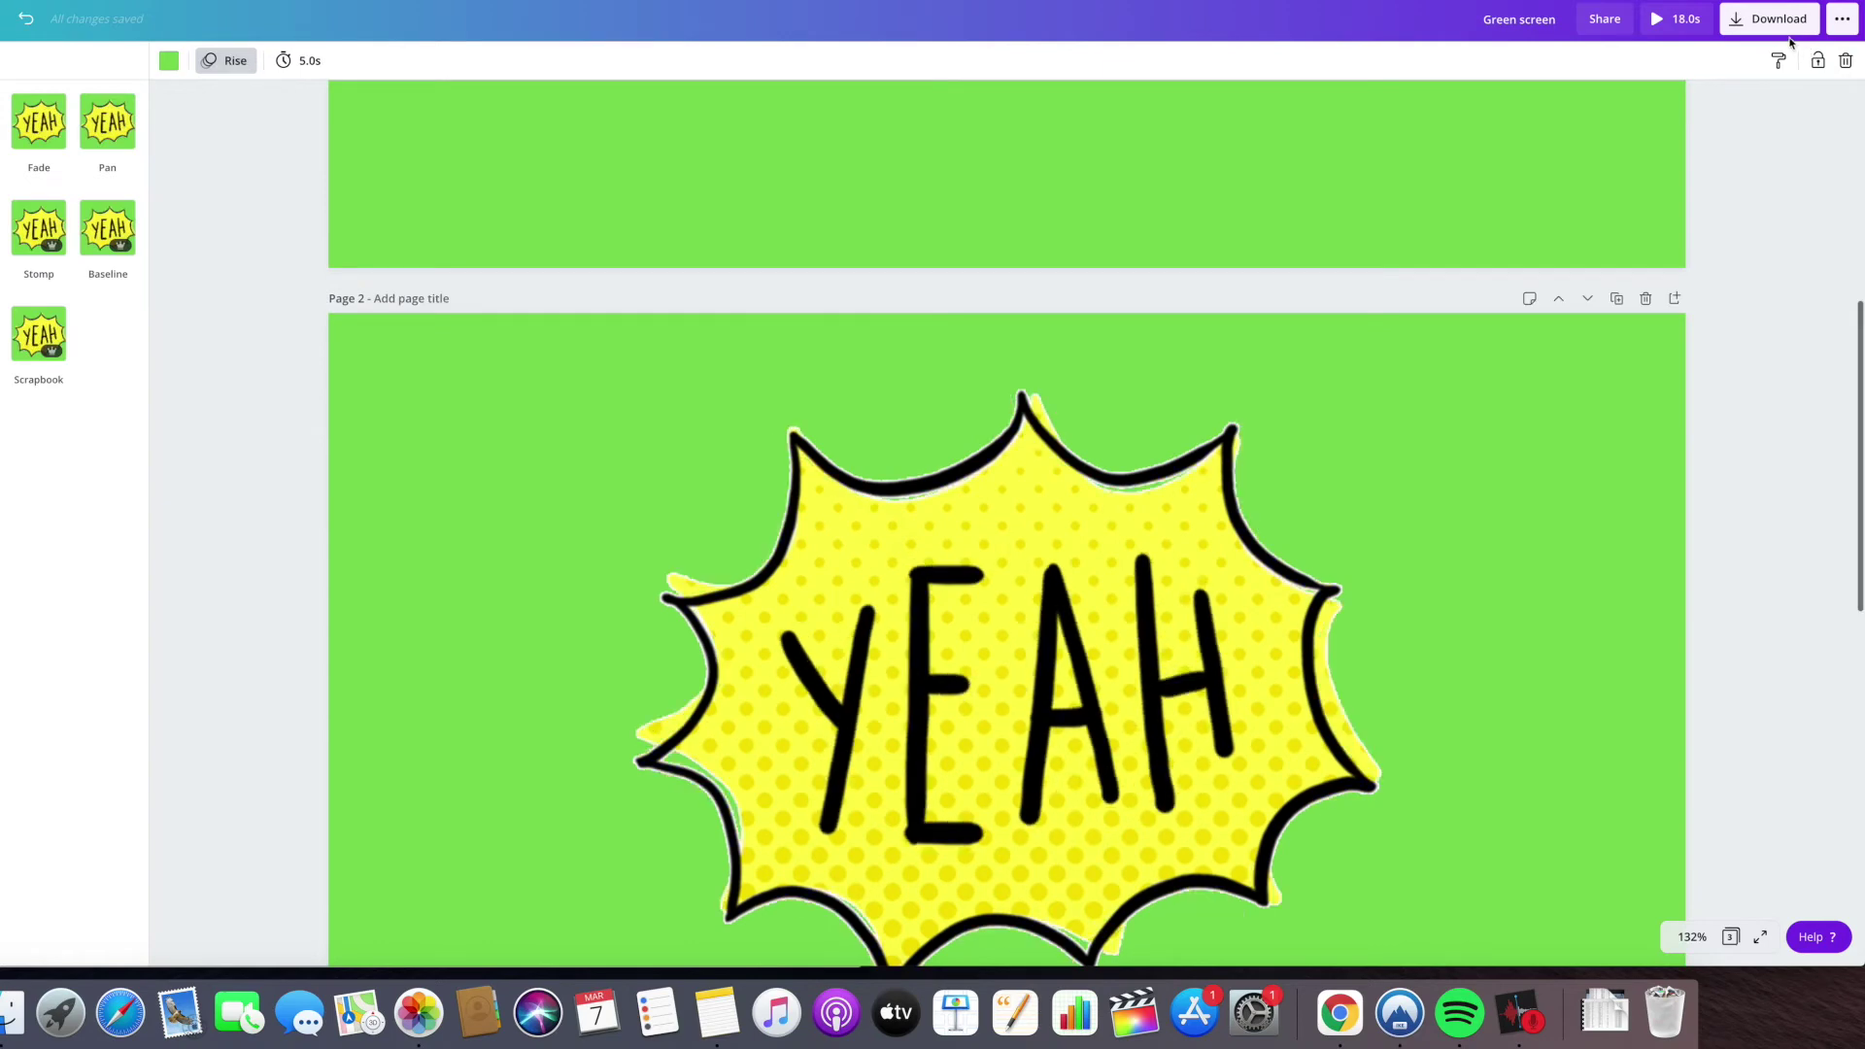
Step: Configure the download as MP4 Video with only Page 3 selected for export
click(1778, 21)
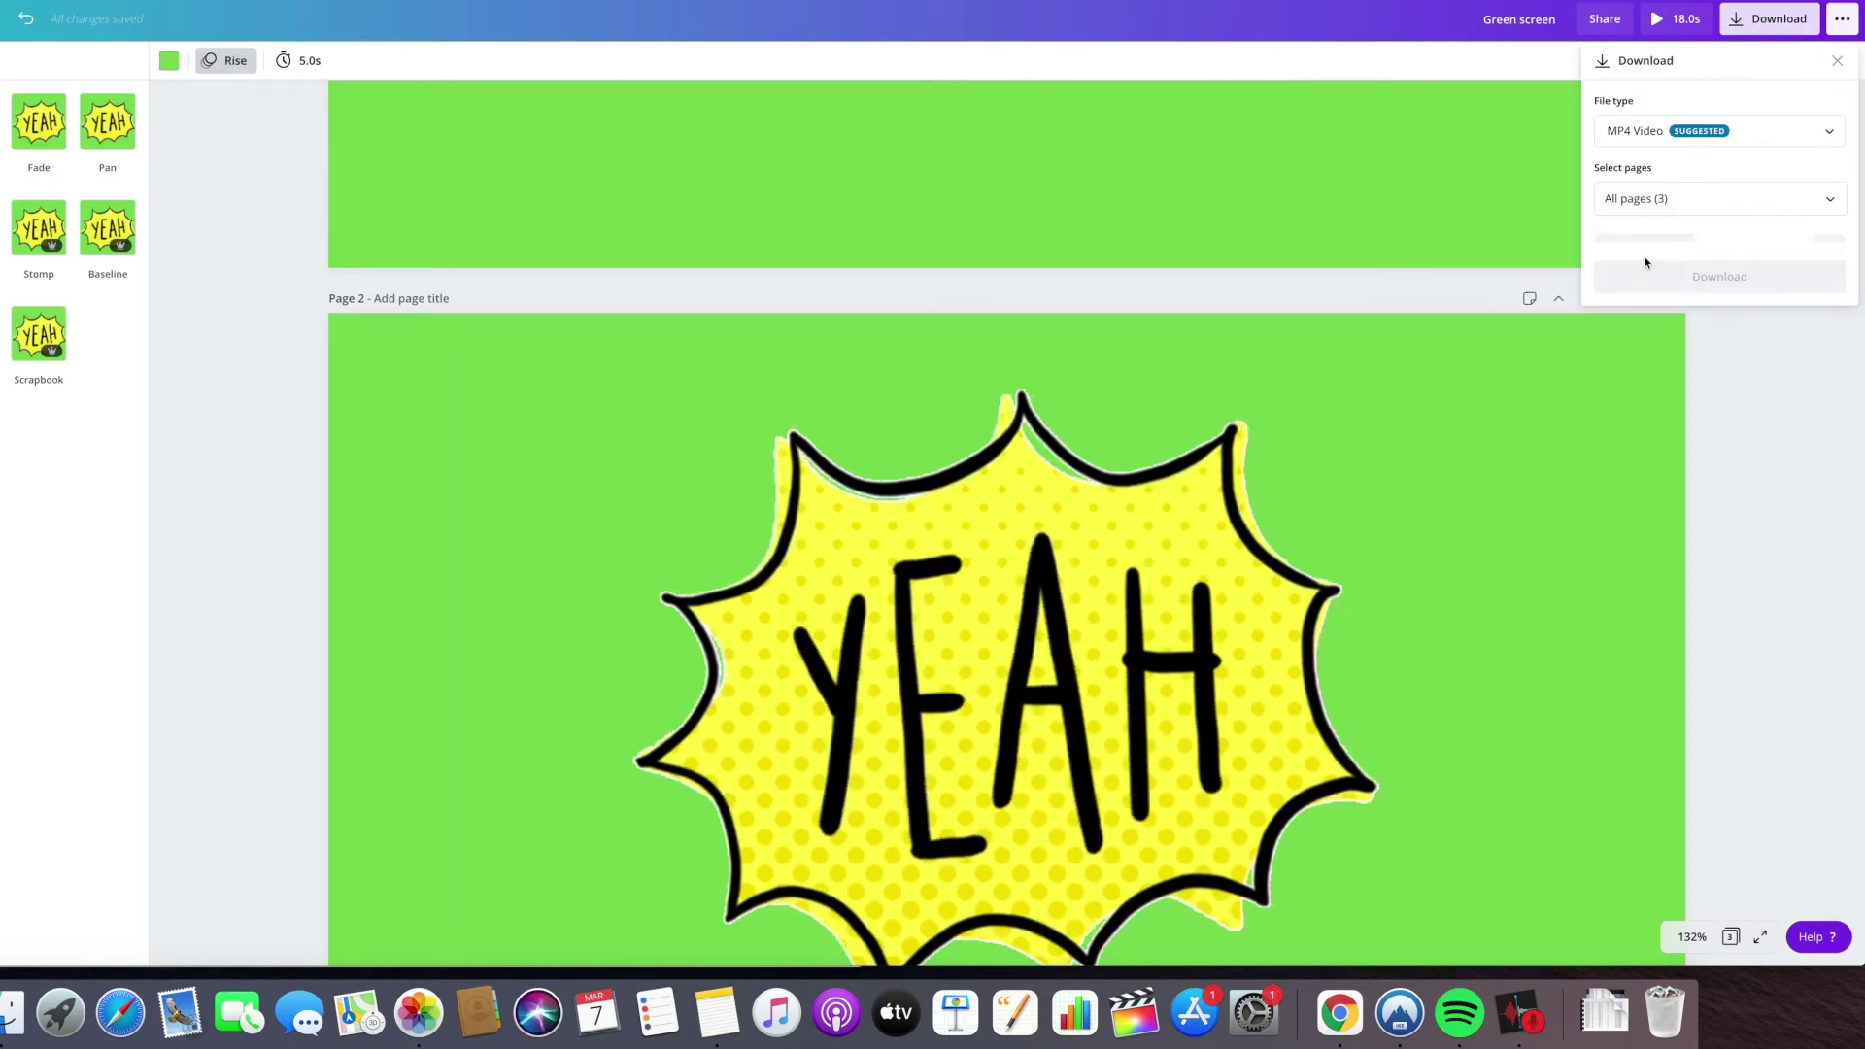
click(1823, 201)
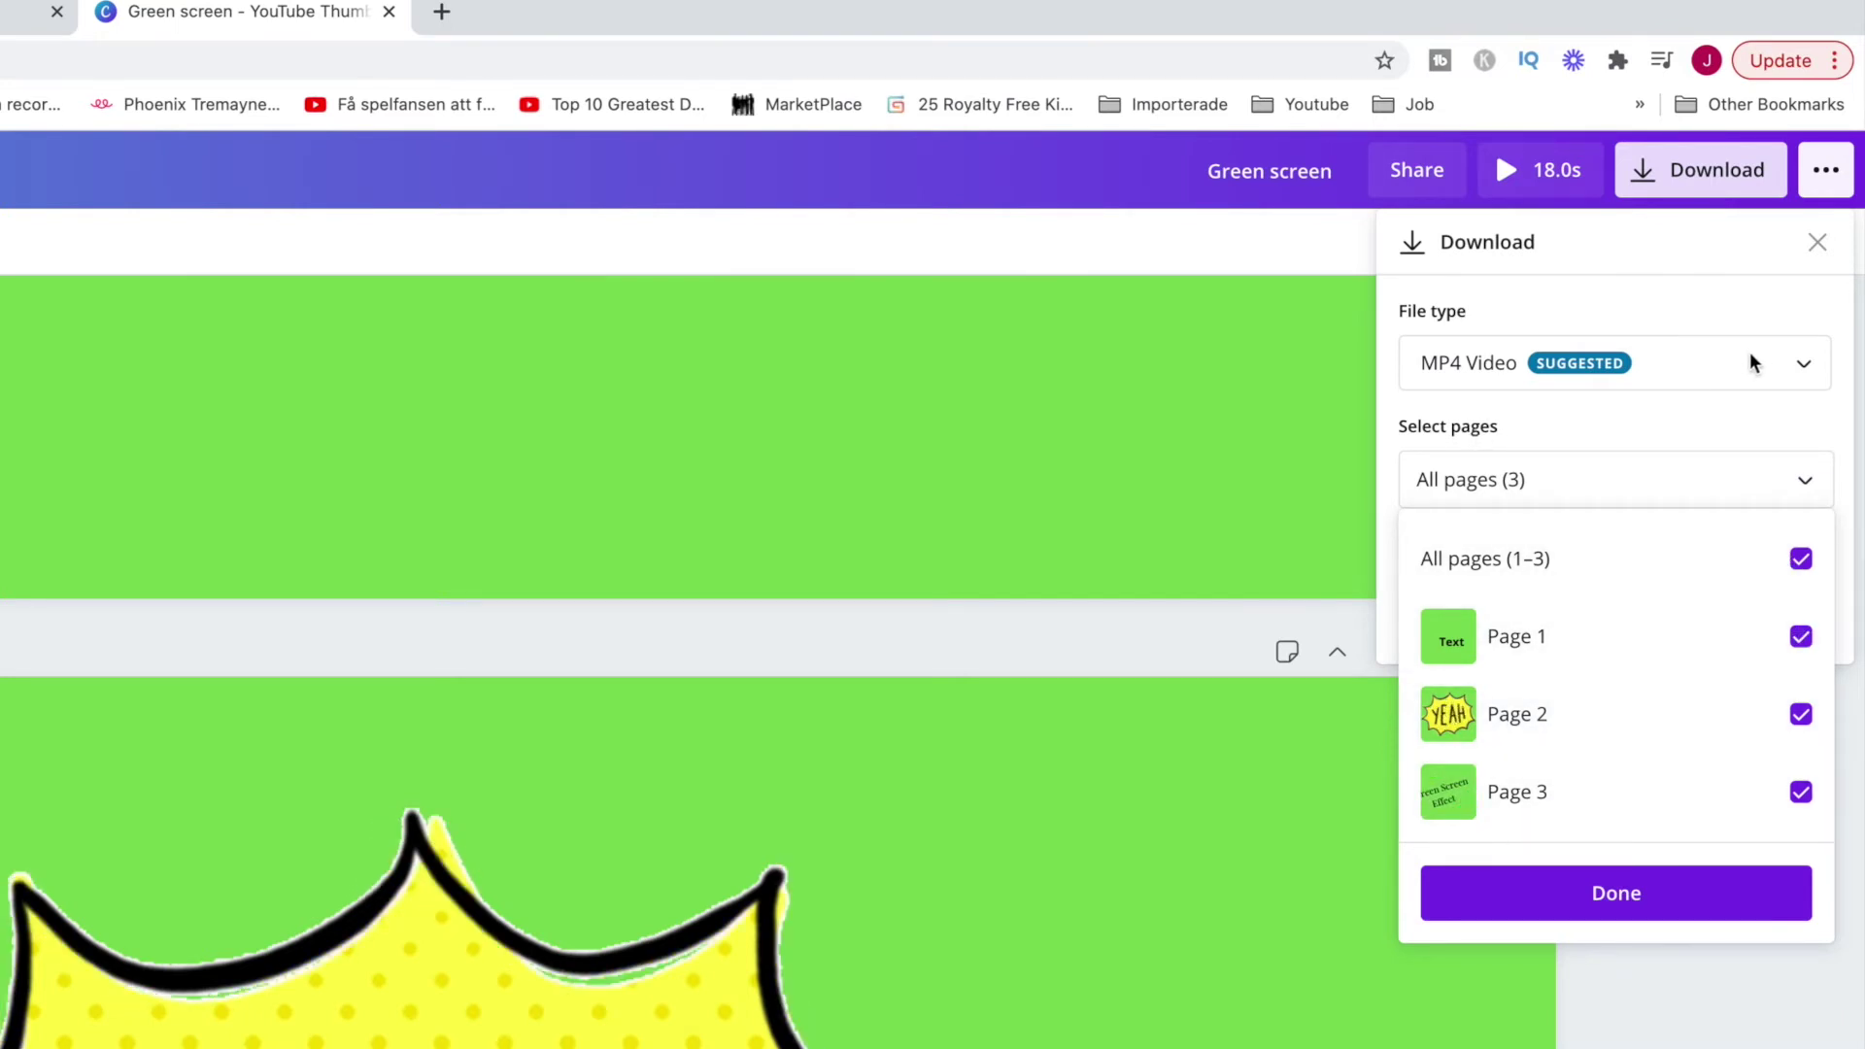
click(1803, 369)
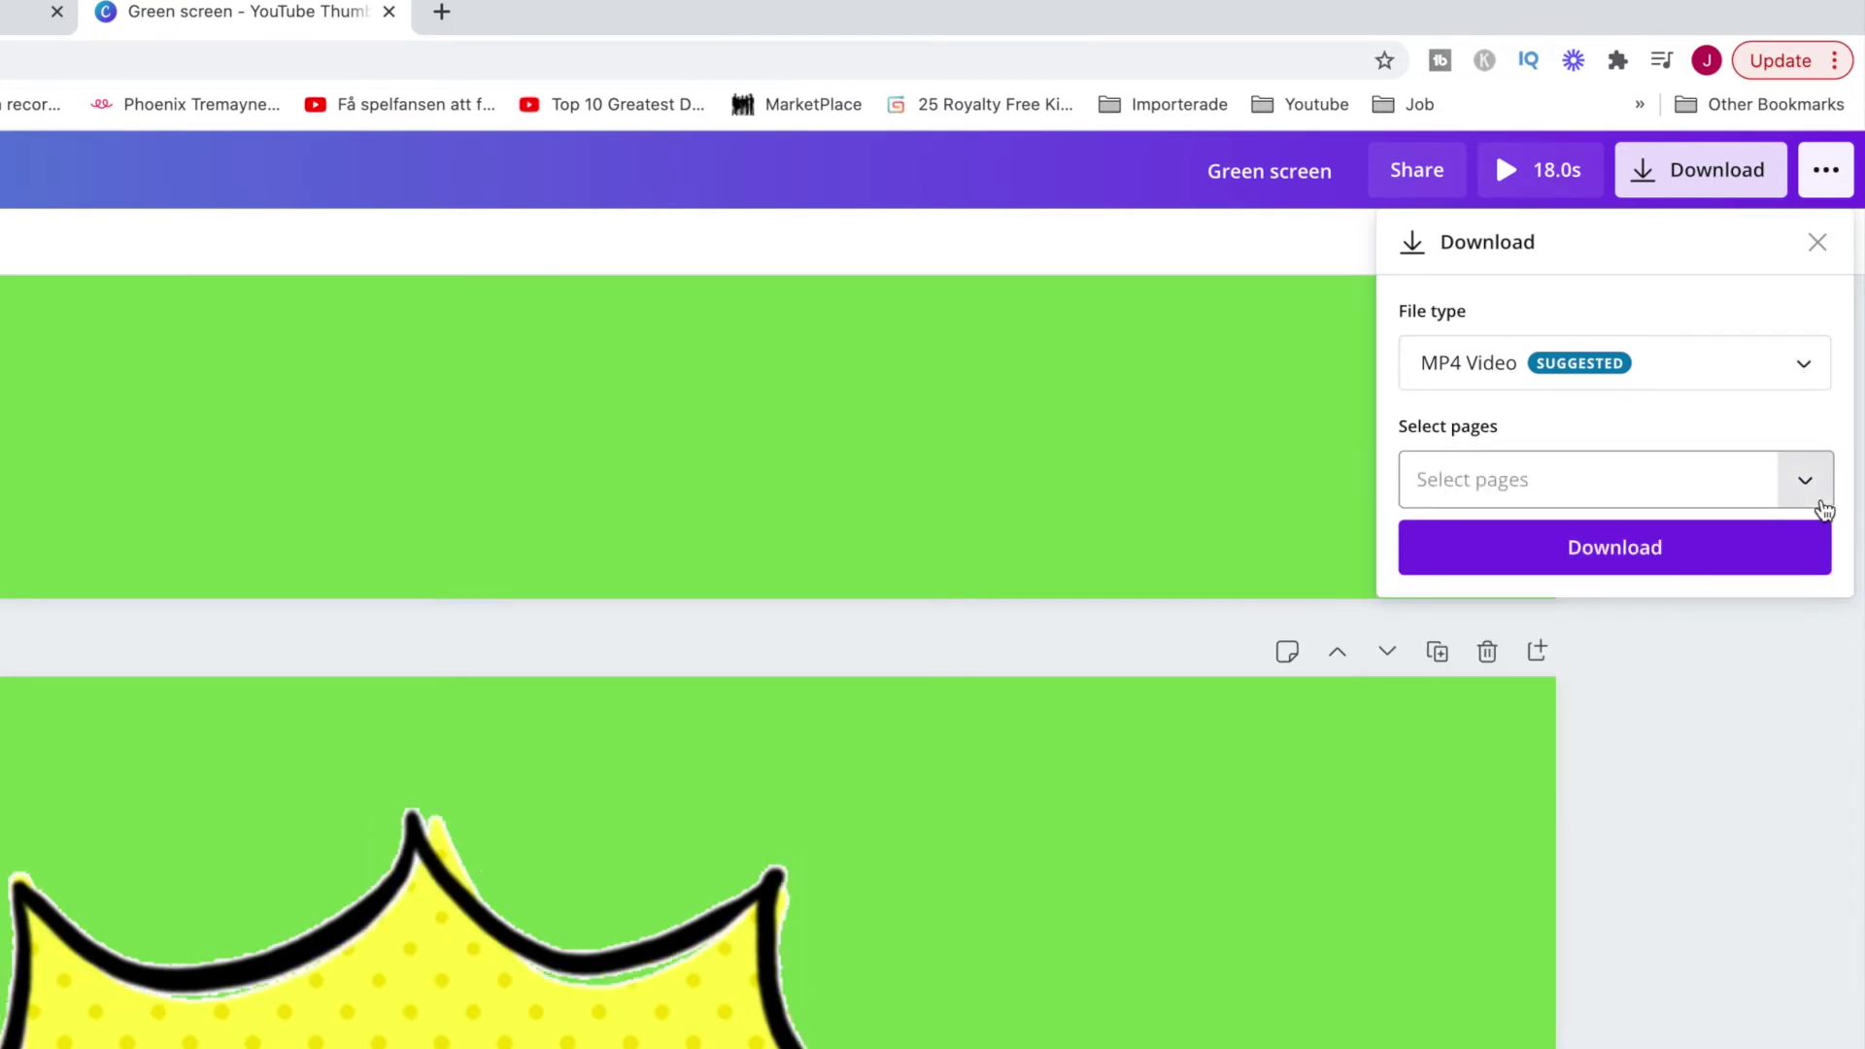
click(1780, 365)
scroll(1530, 251, up, 1)
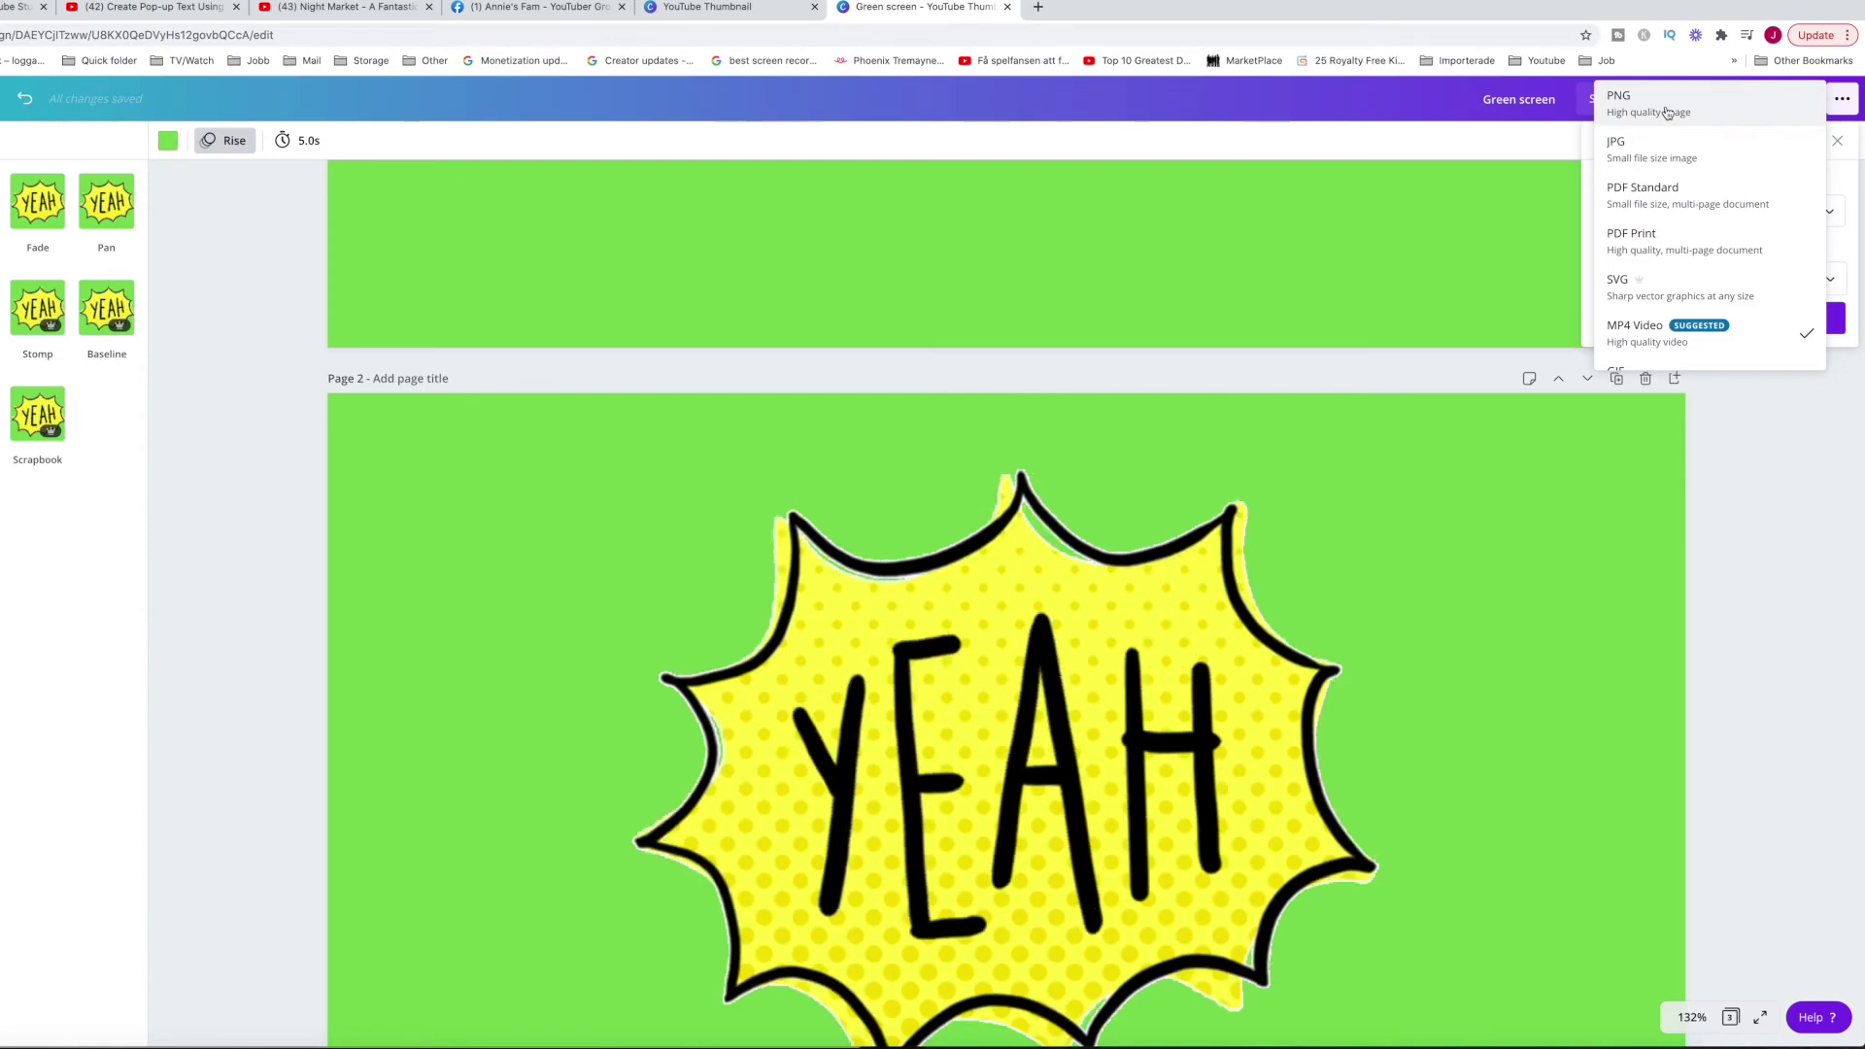
scroll(1621, 303, down, 1)
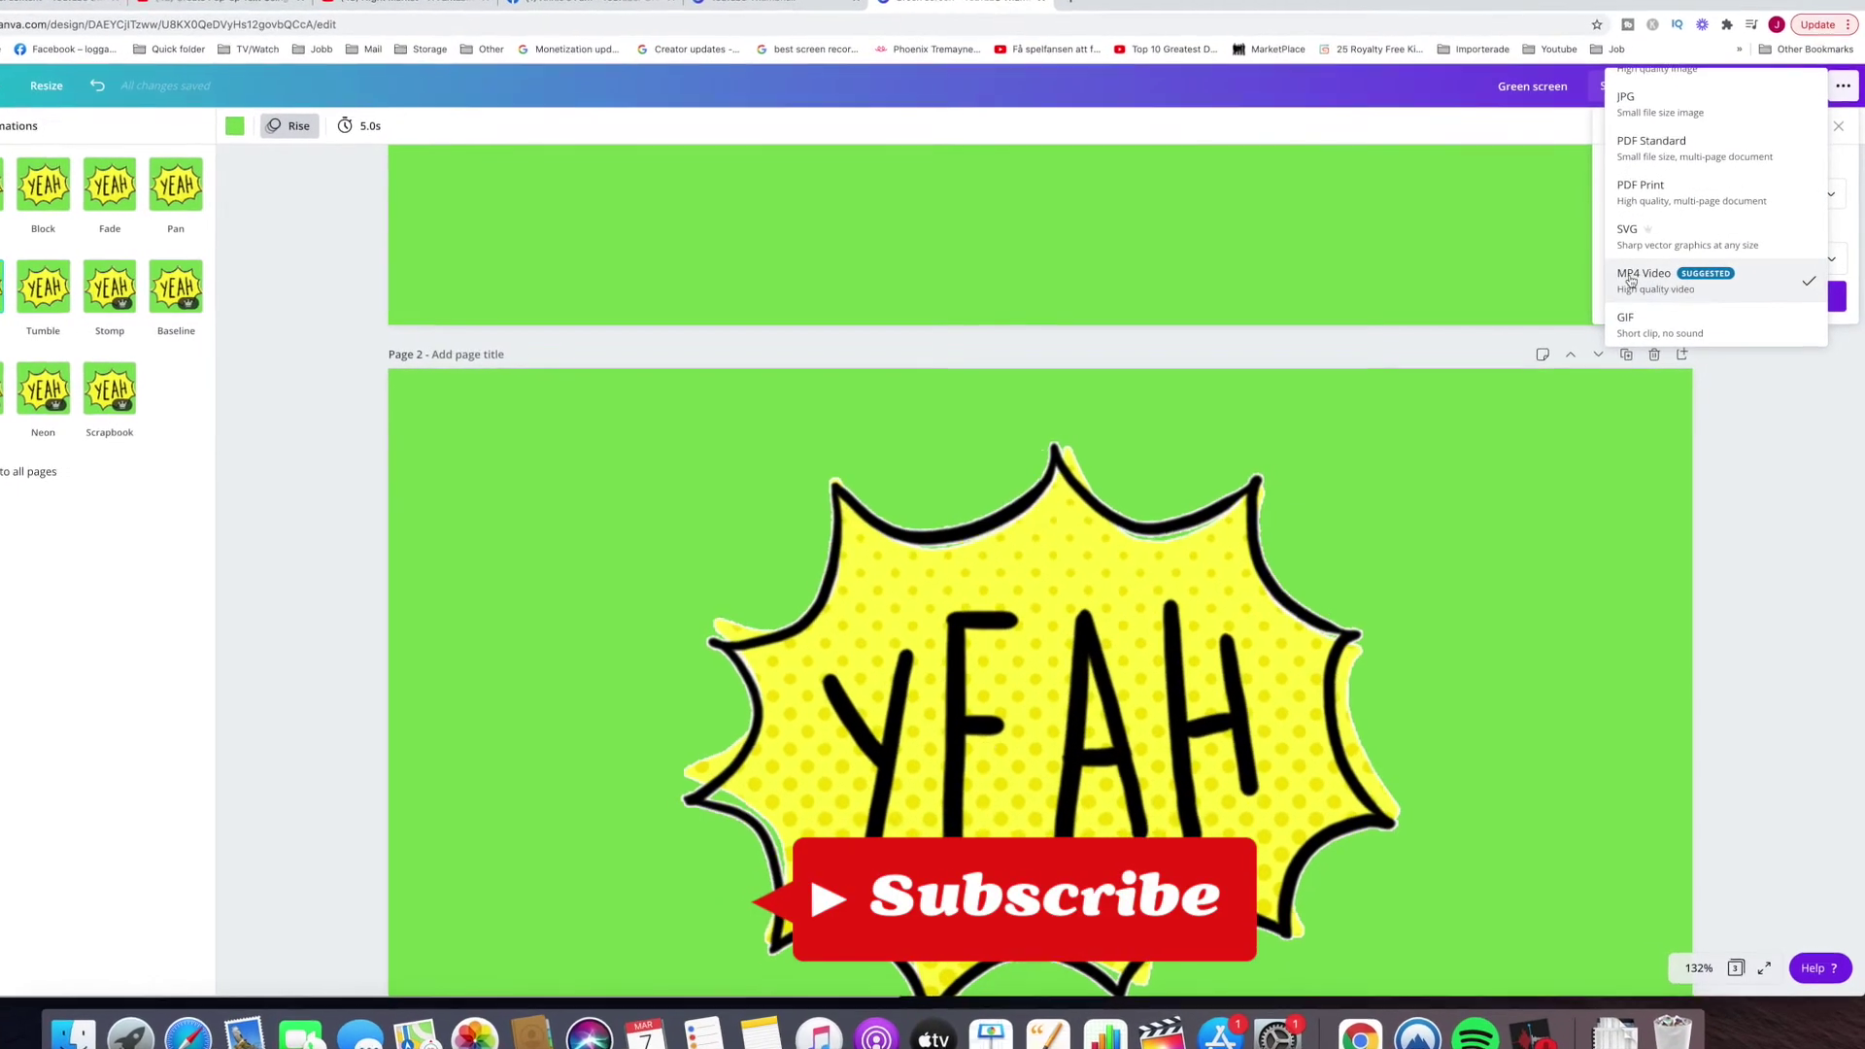
click(1632, 281)
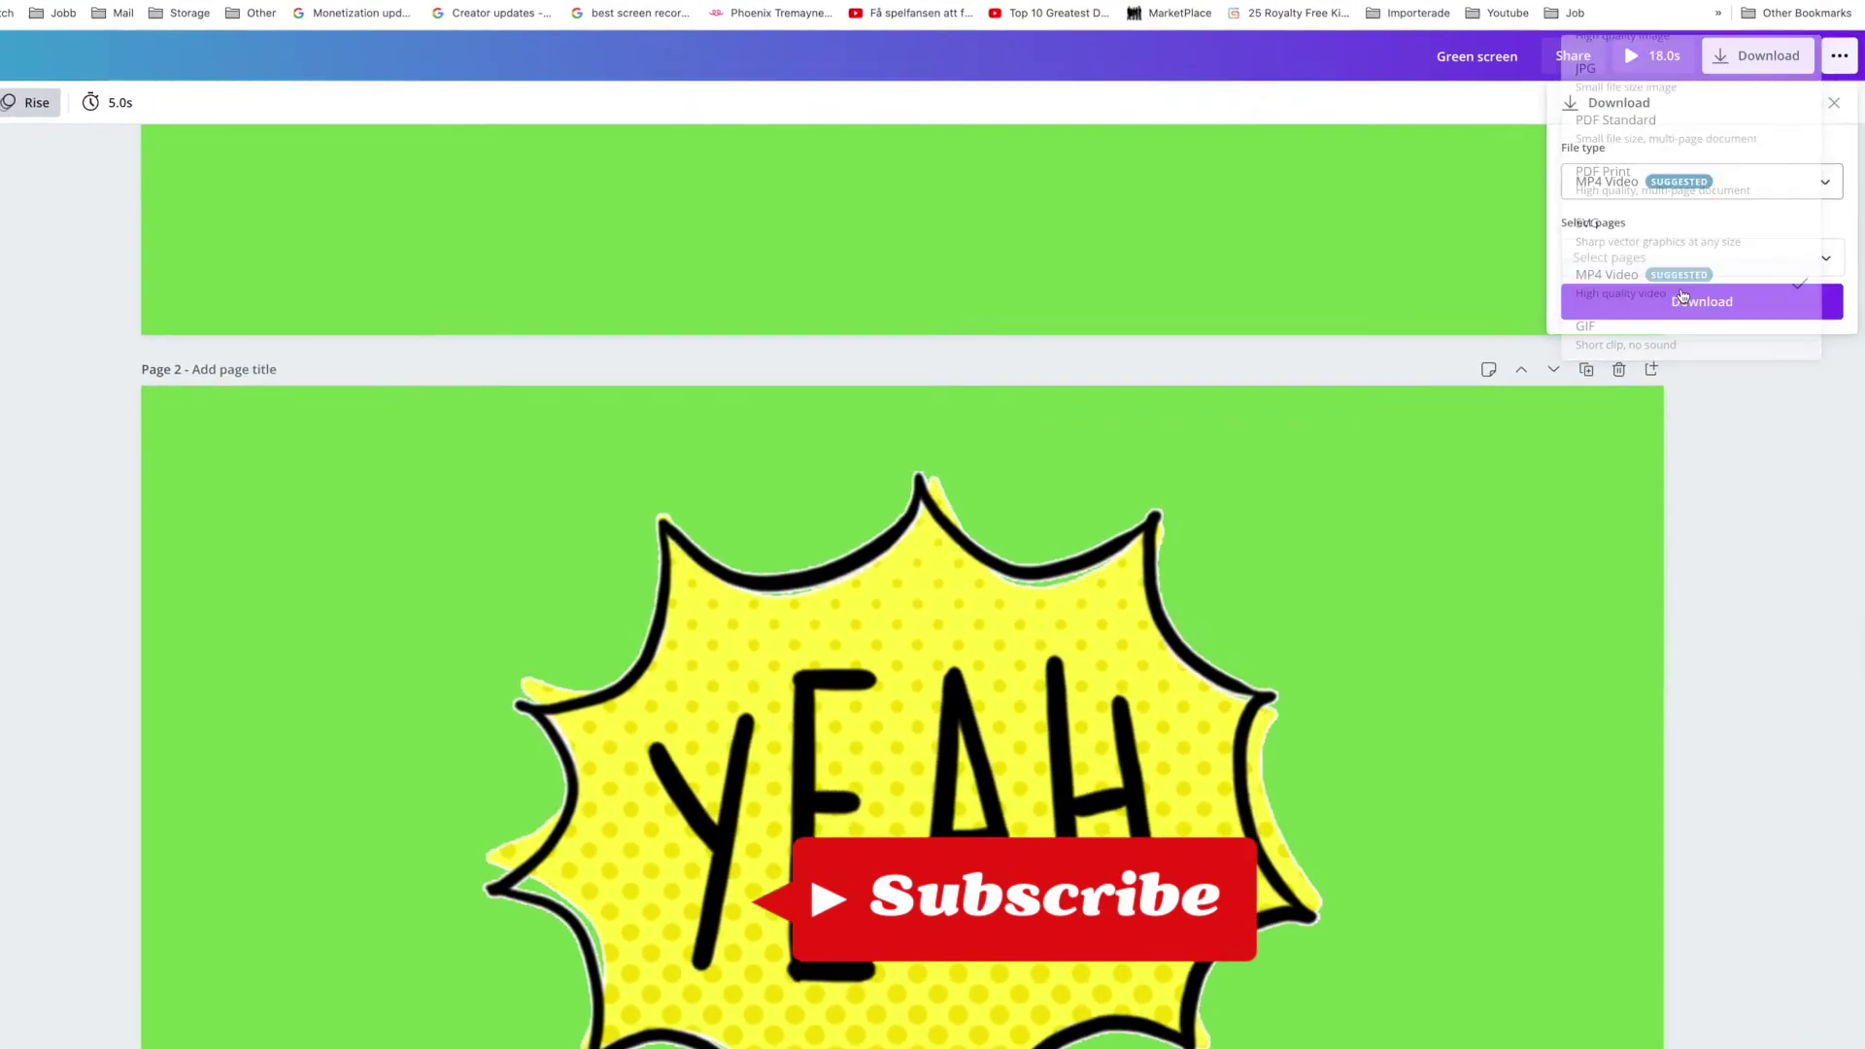
click(1824, 257)
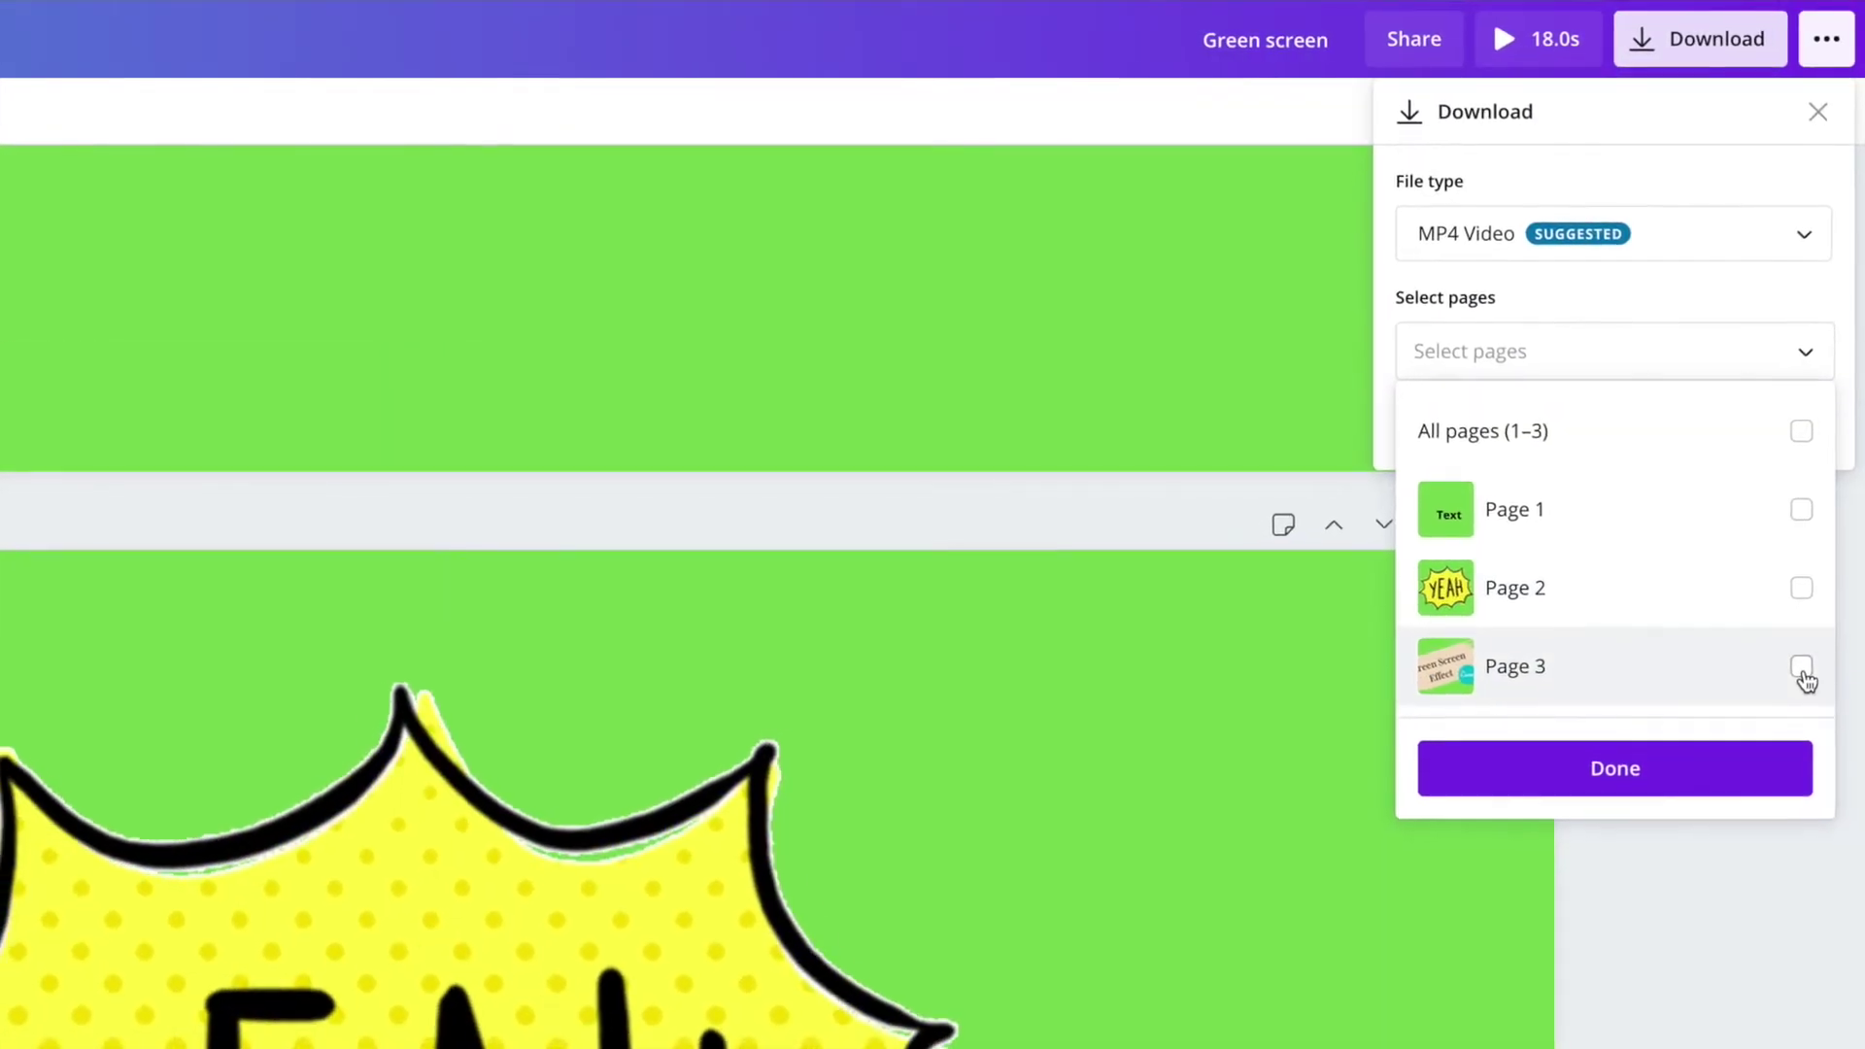
click(1804, 658)
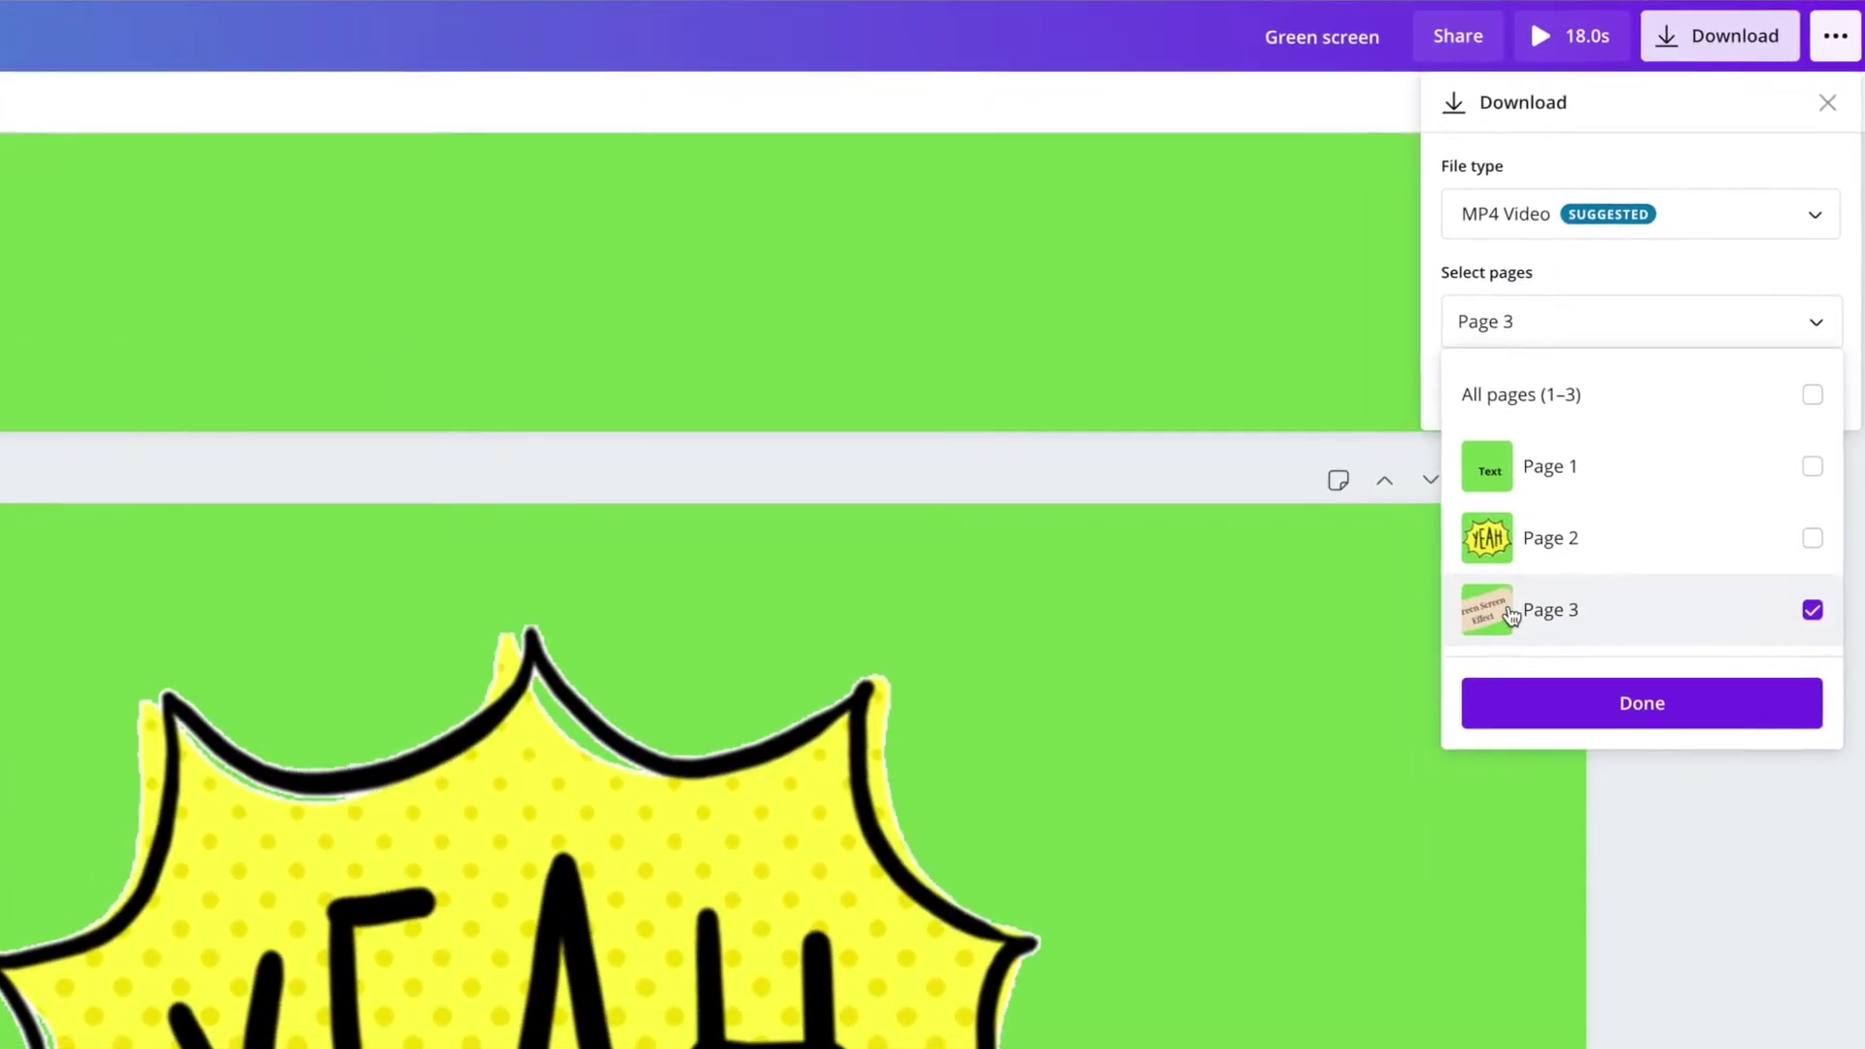